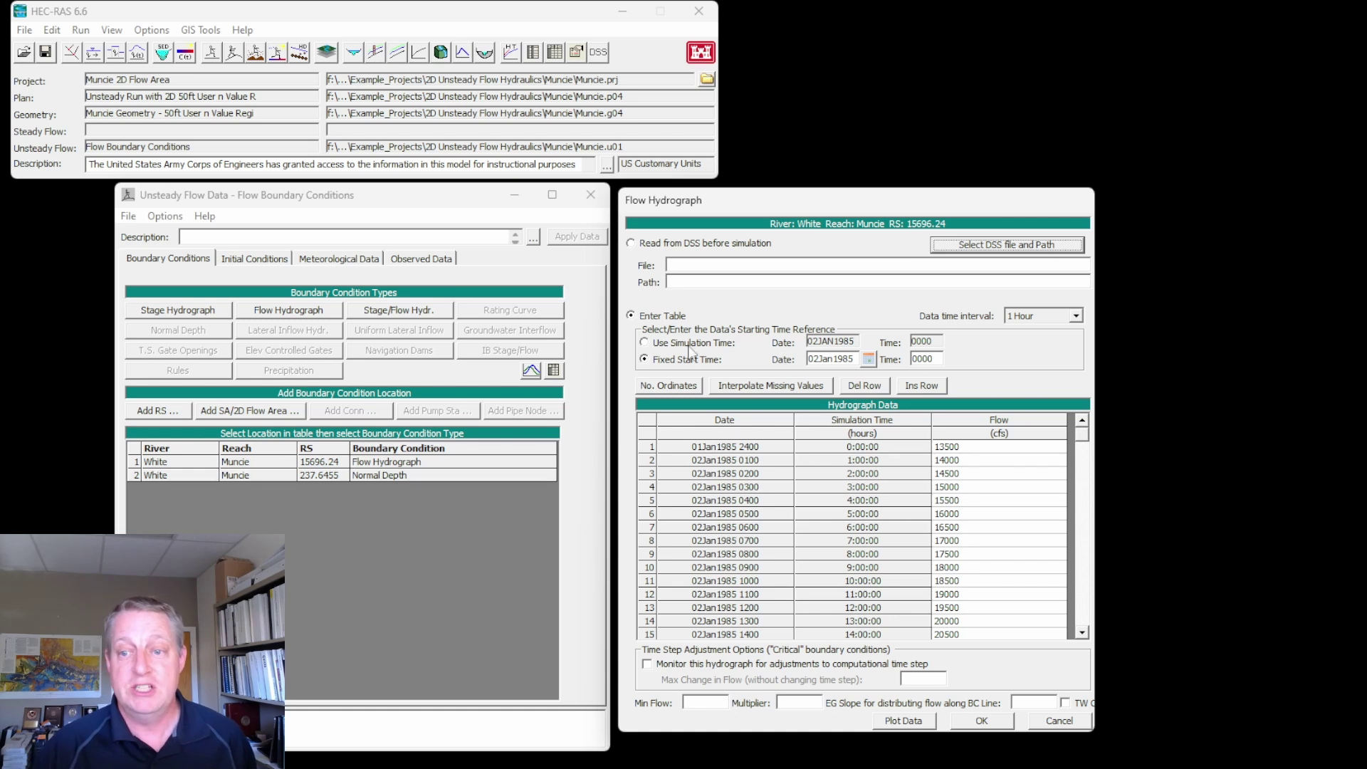
# Open the Unsteady Flow Analysis plan settings and move that window clear of the flow boundary conditions.
pyautogui.click(832, 359)
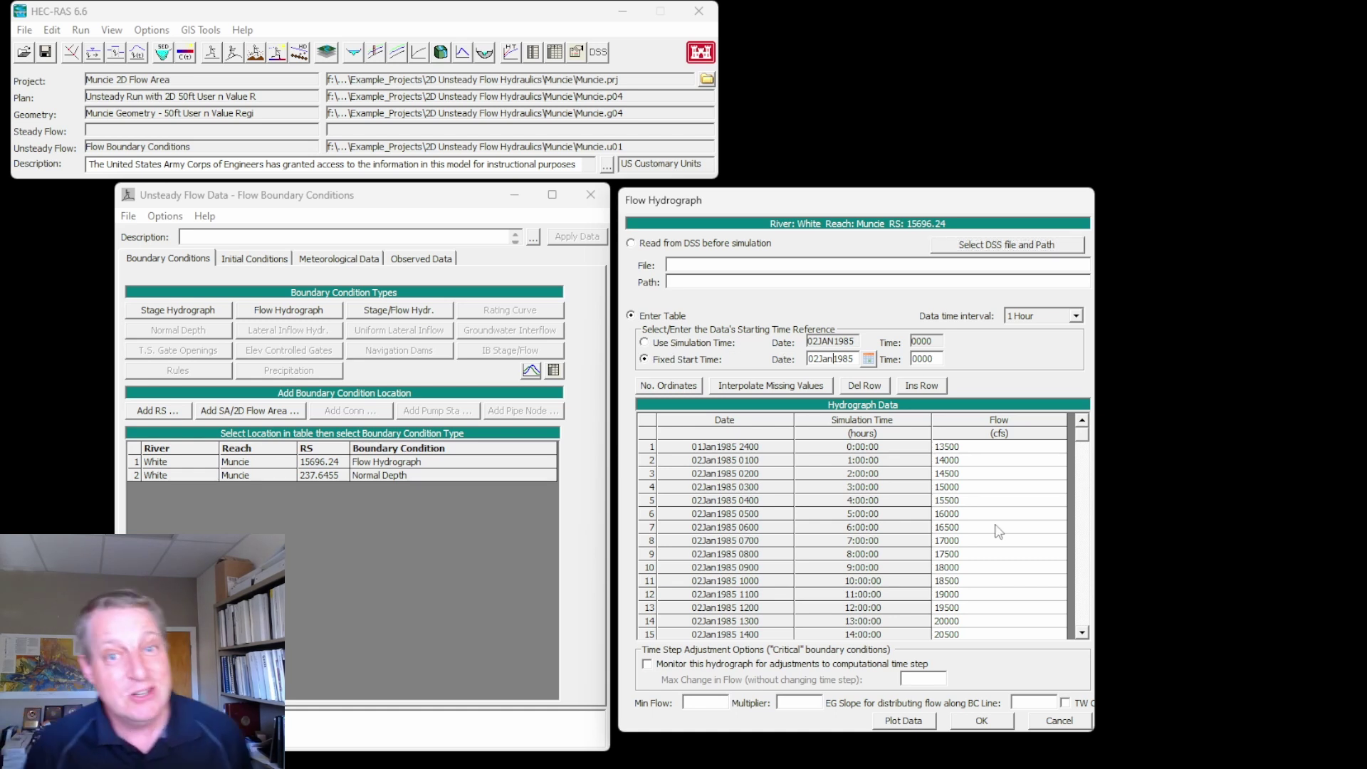
pyautogui.click(962, 448)
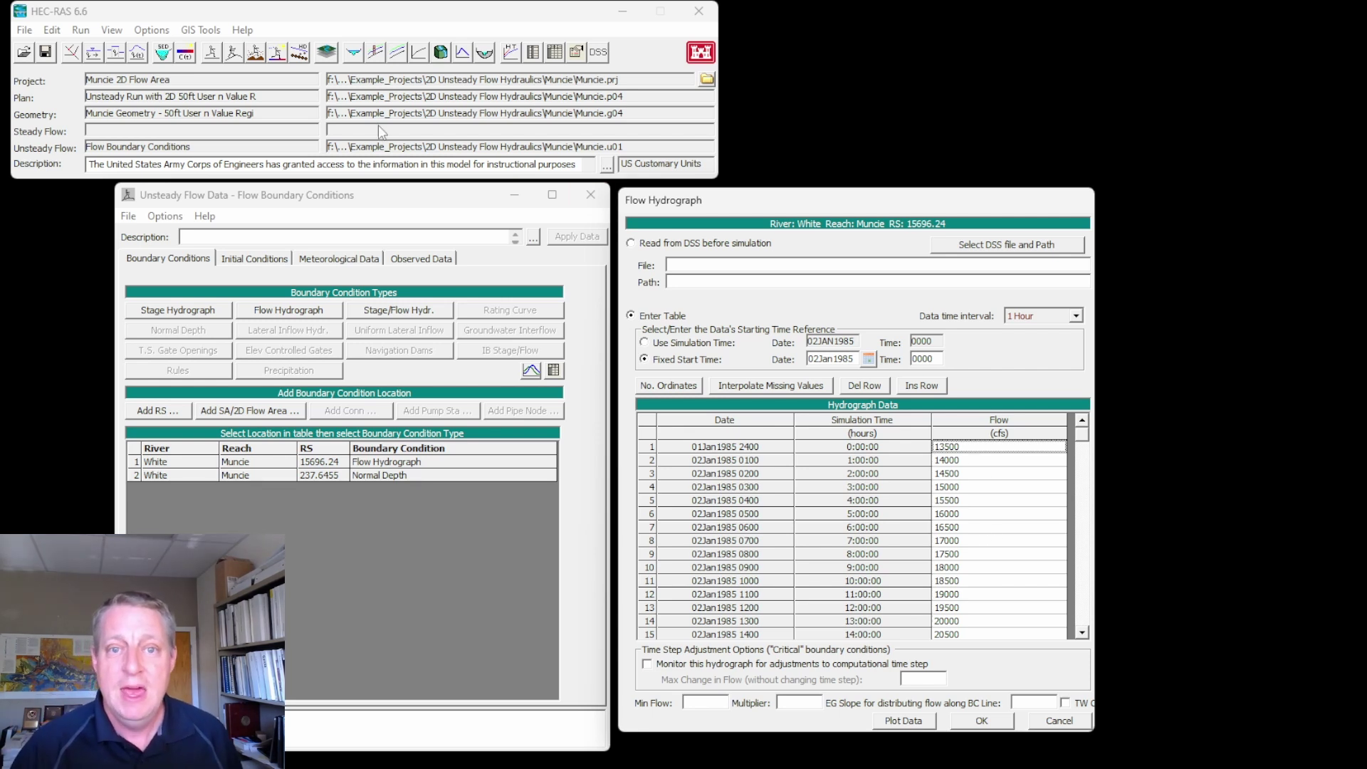
pyautogui.click(250, 55)
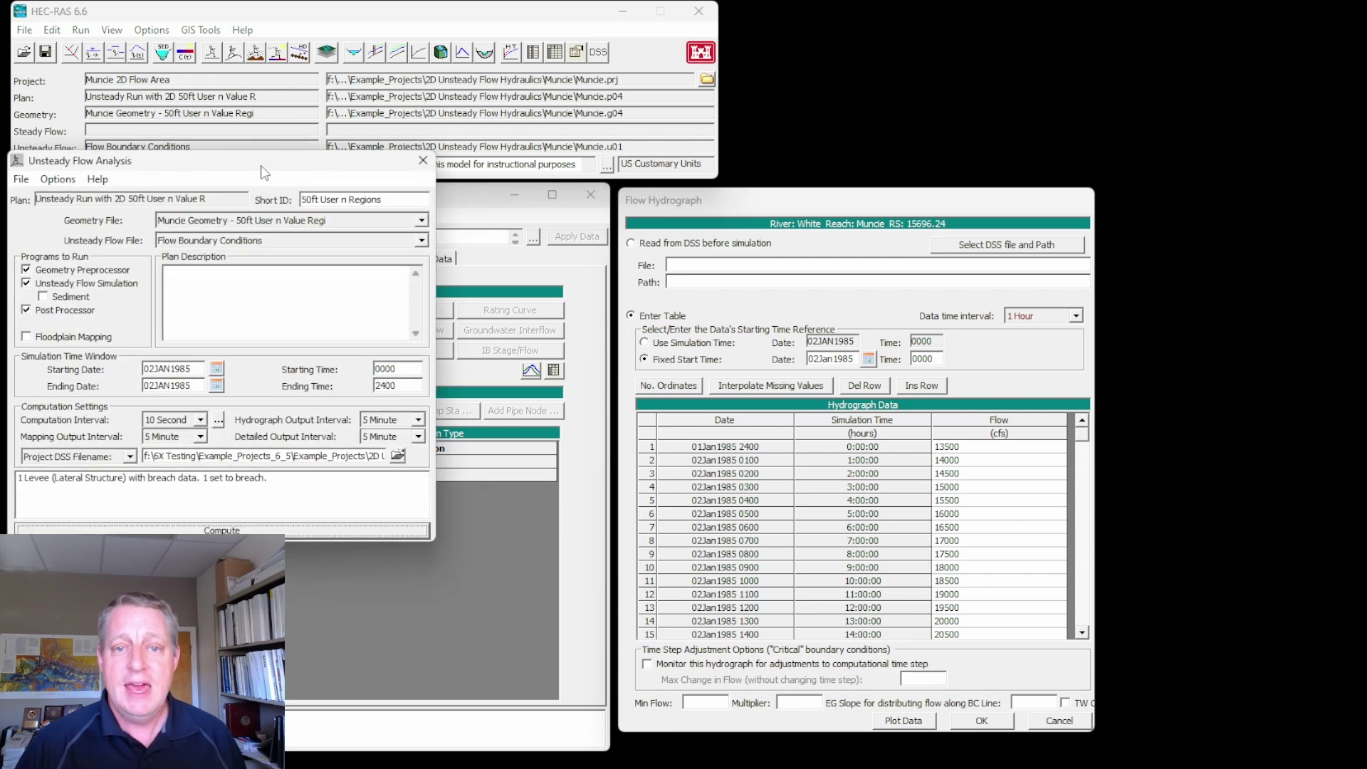
pyautogui.moveTo(263, 159); pyautogui.dragTo(294, 19)
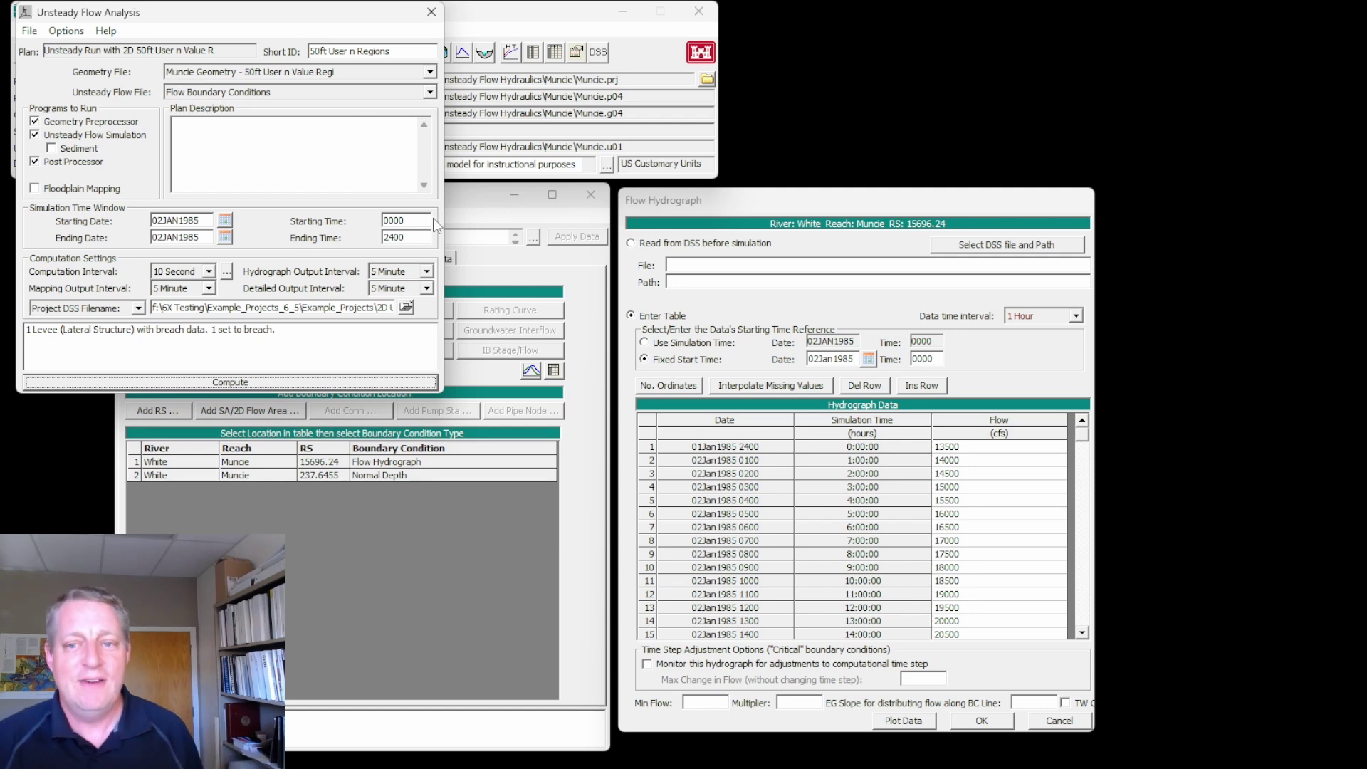
# Compare the plan's simulation time window with the start time reference of the flow hydrograph in the unsteady flow data.
pyautogui.click(470, 211)
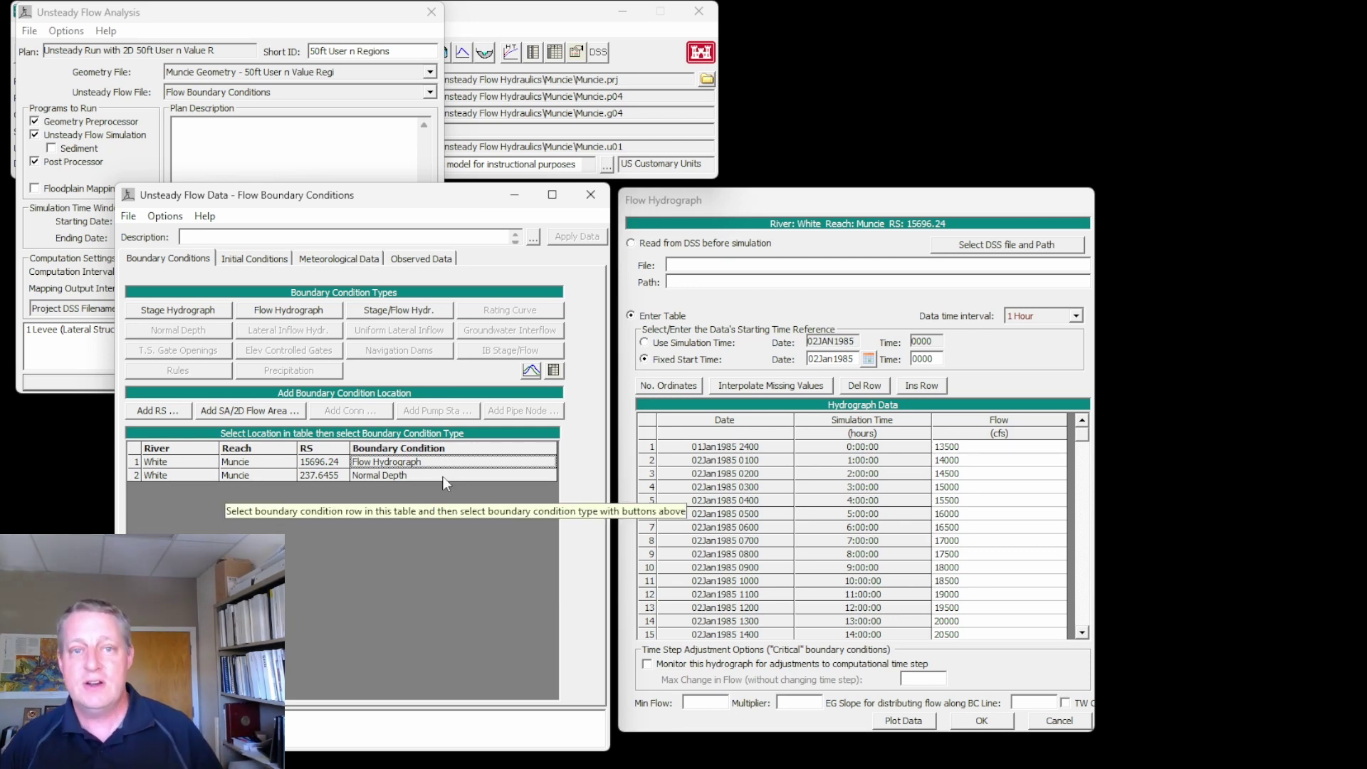
pyautogui.click(192, 14)
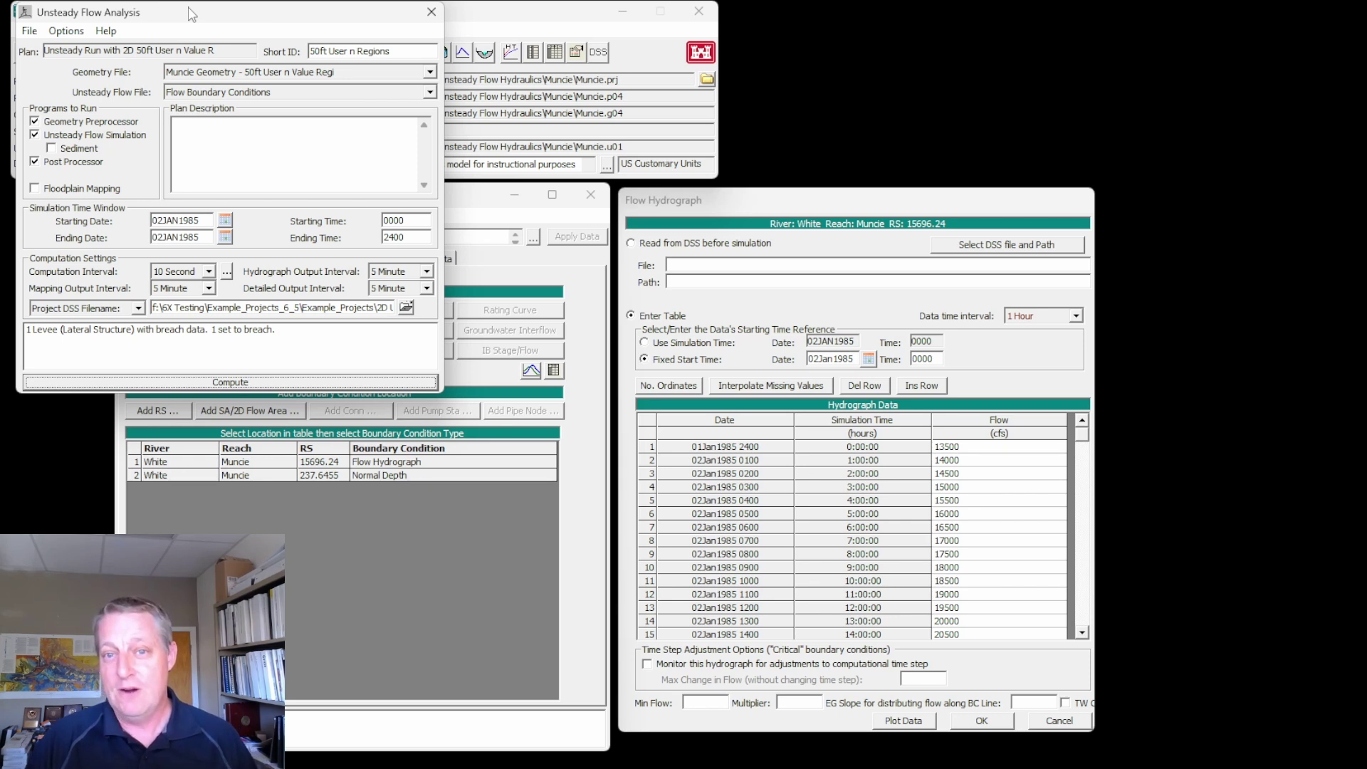
pyautogui.click(462, 207)
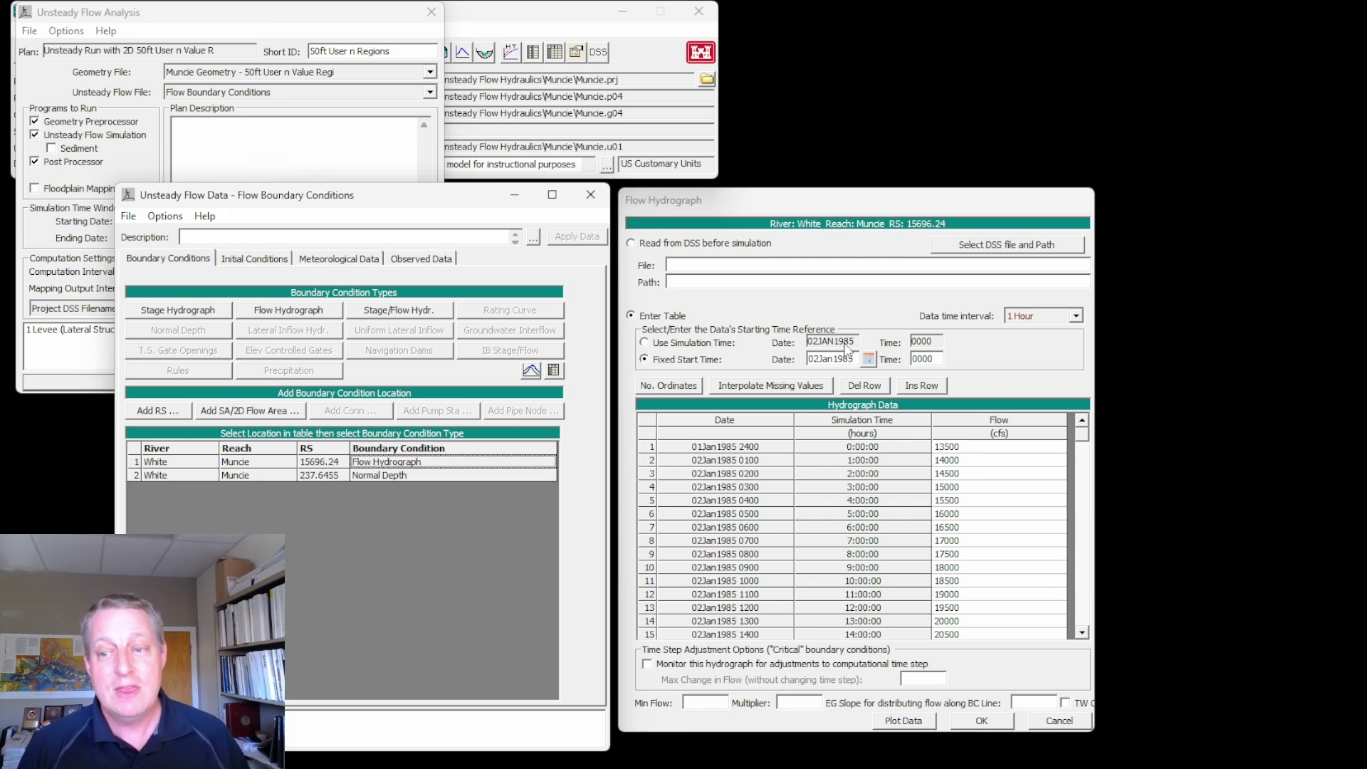
pyautogui.click(273, 150)
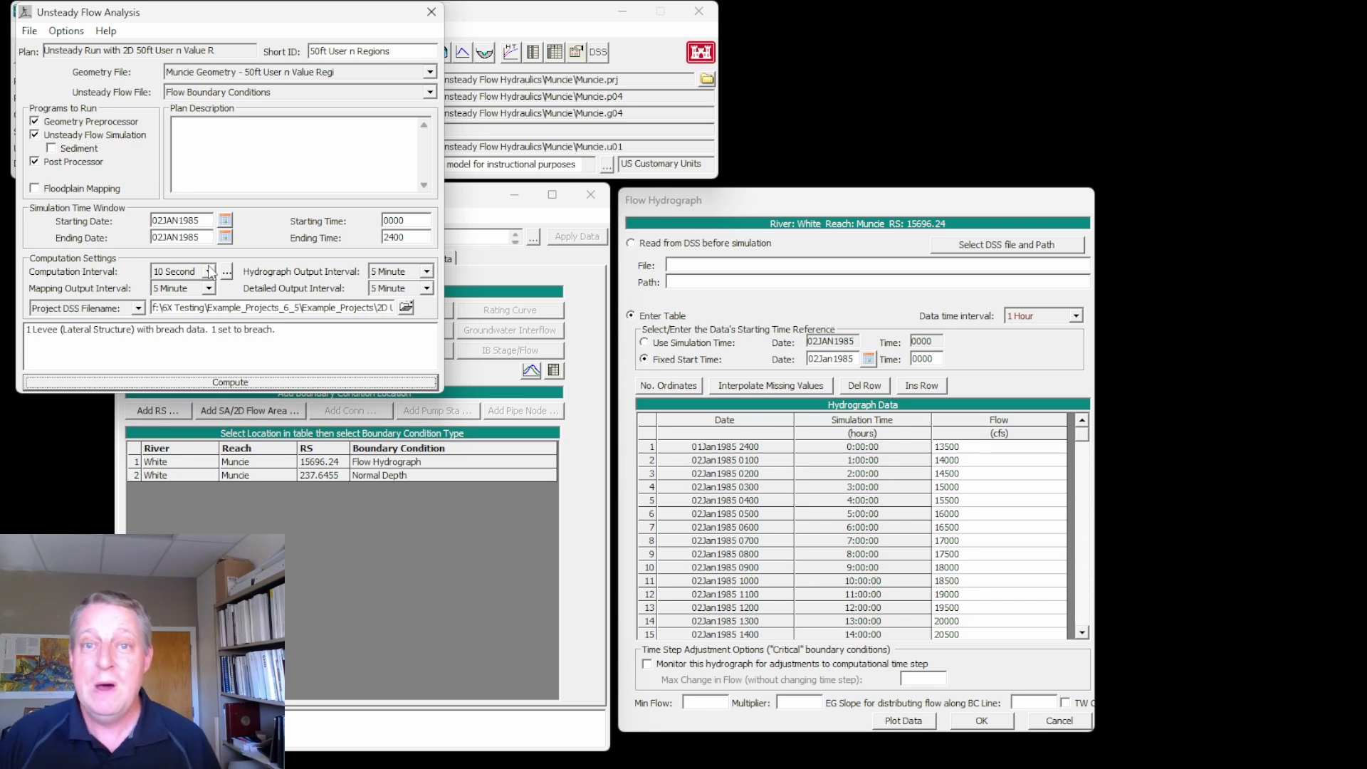
pyautogui.click(479, 203)
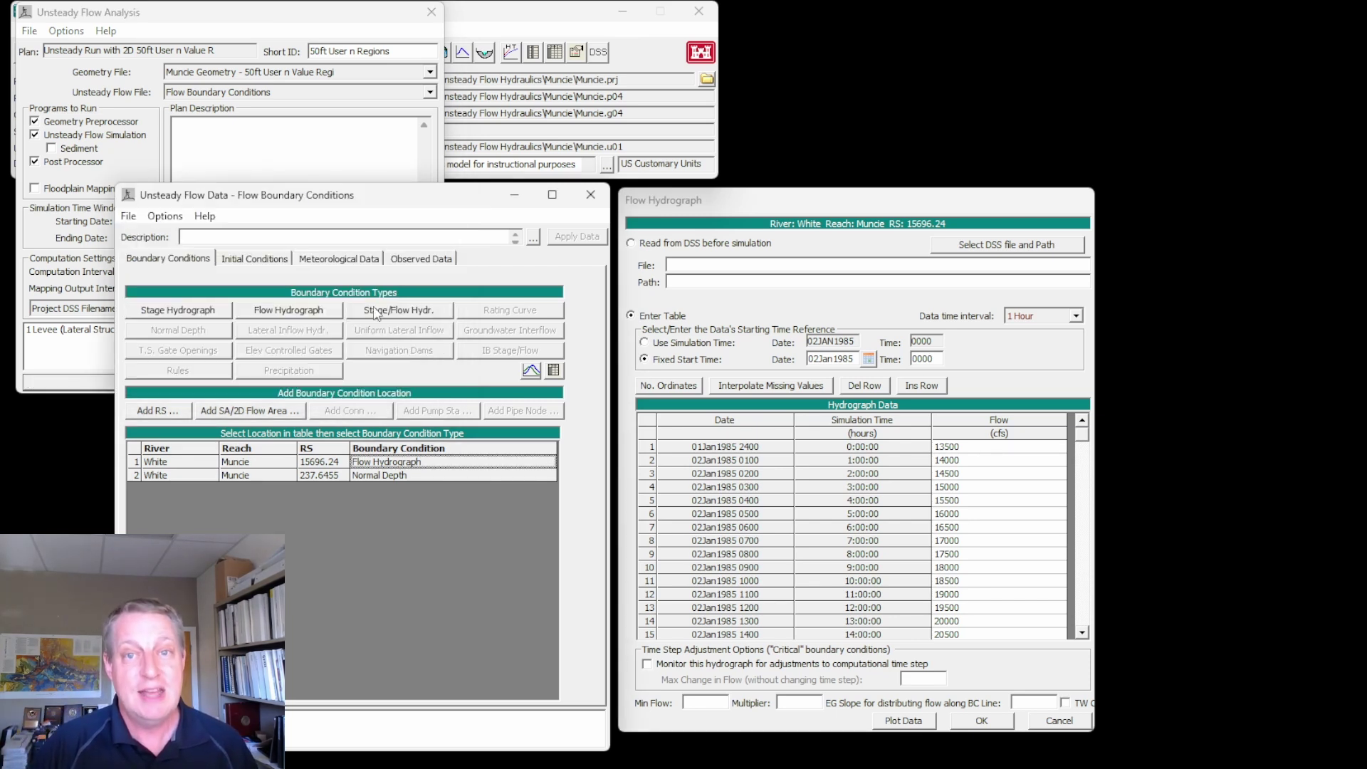
pyautogui.click(218, 51)
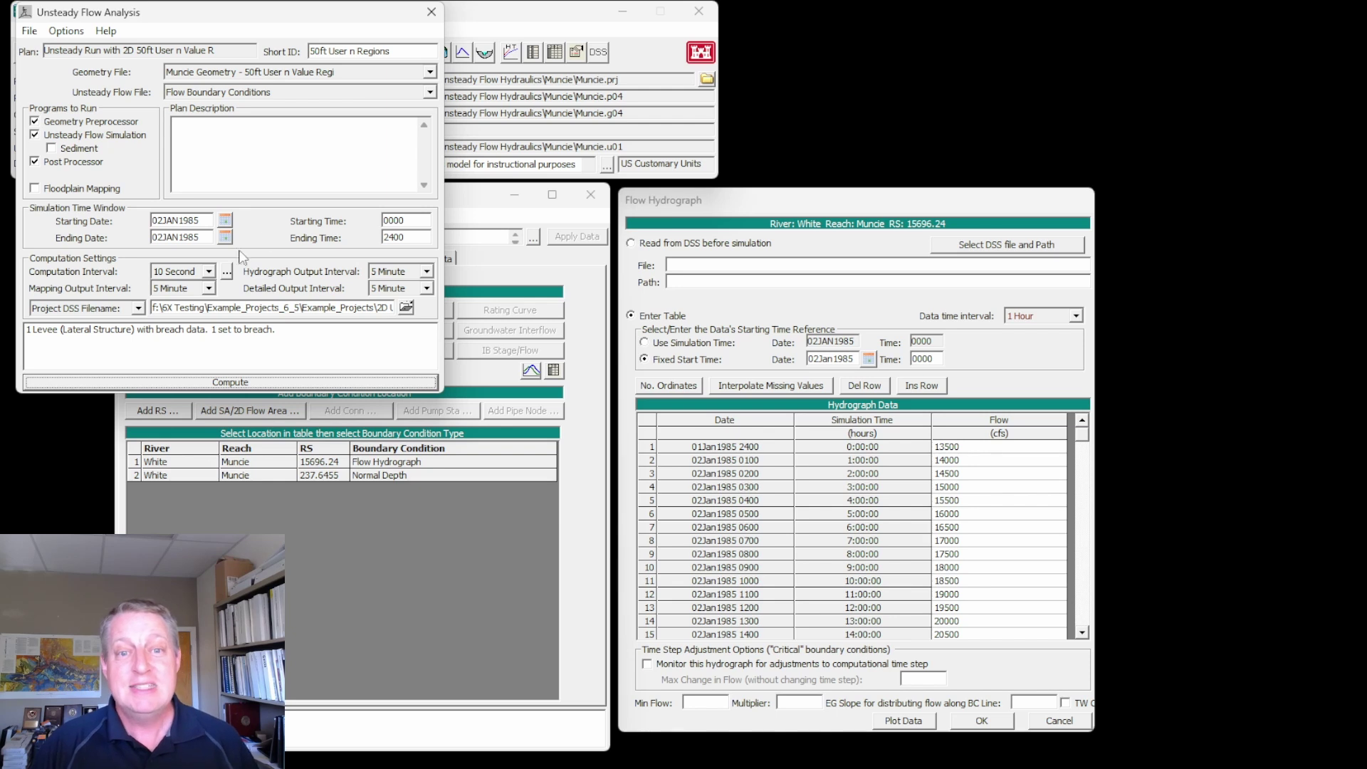
pyautogui.click(485, 212)
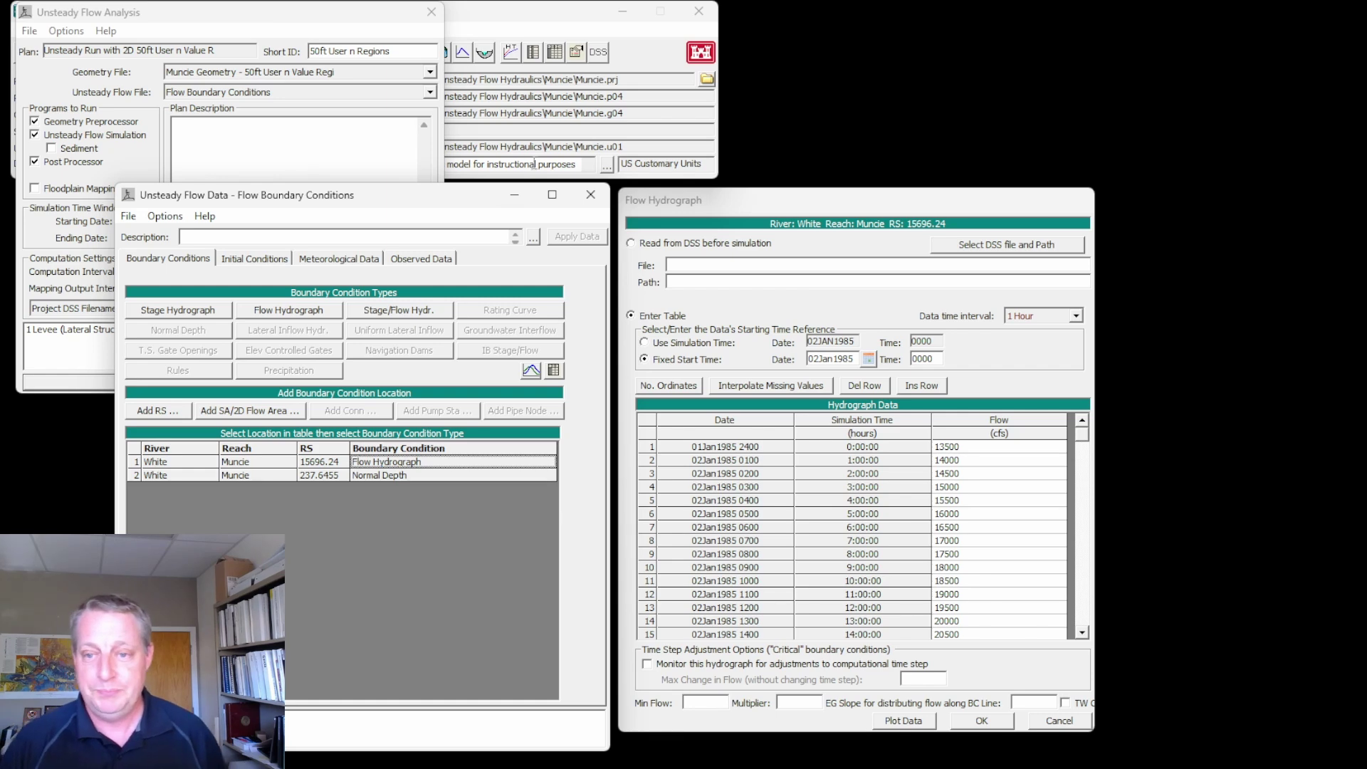
# Close the unsteady flow data and analysis windows, then exit HEC-RAS 6.6 to return to the Escondida project.
pyautogui.click(590, 195)
pyautogui.click(431, 12)
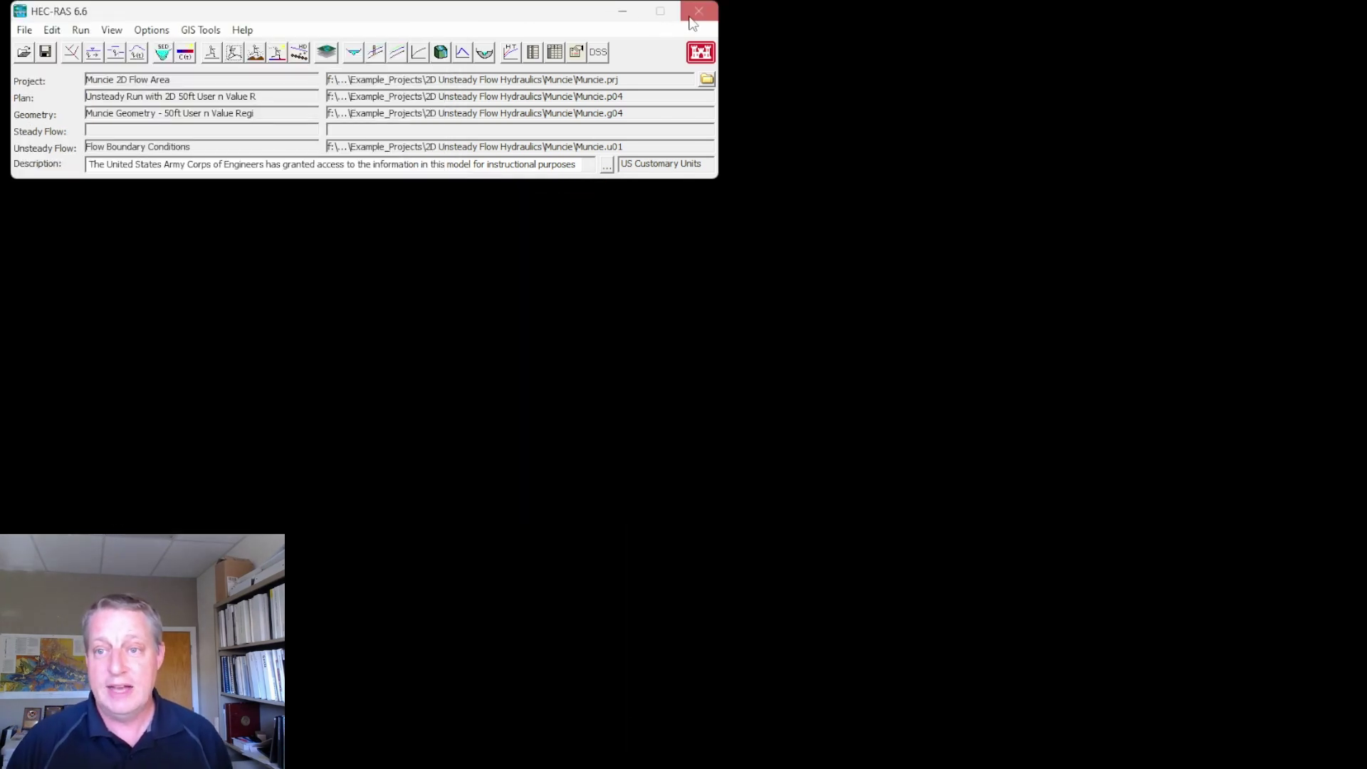
pyautogui.click(697, 12)
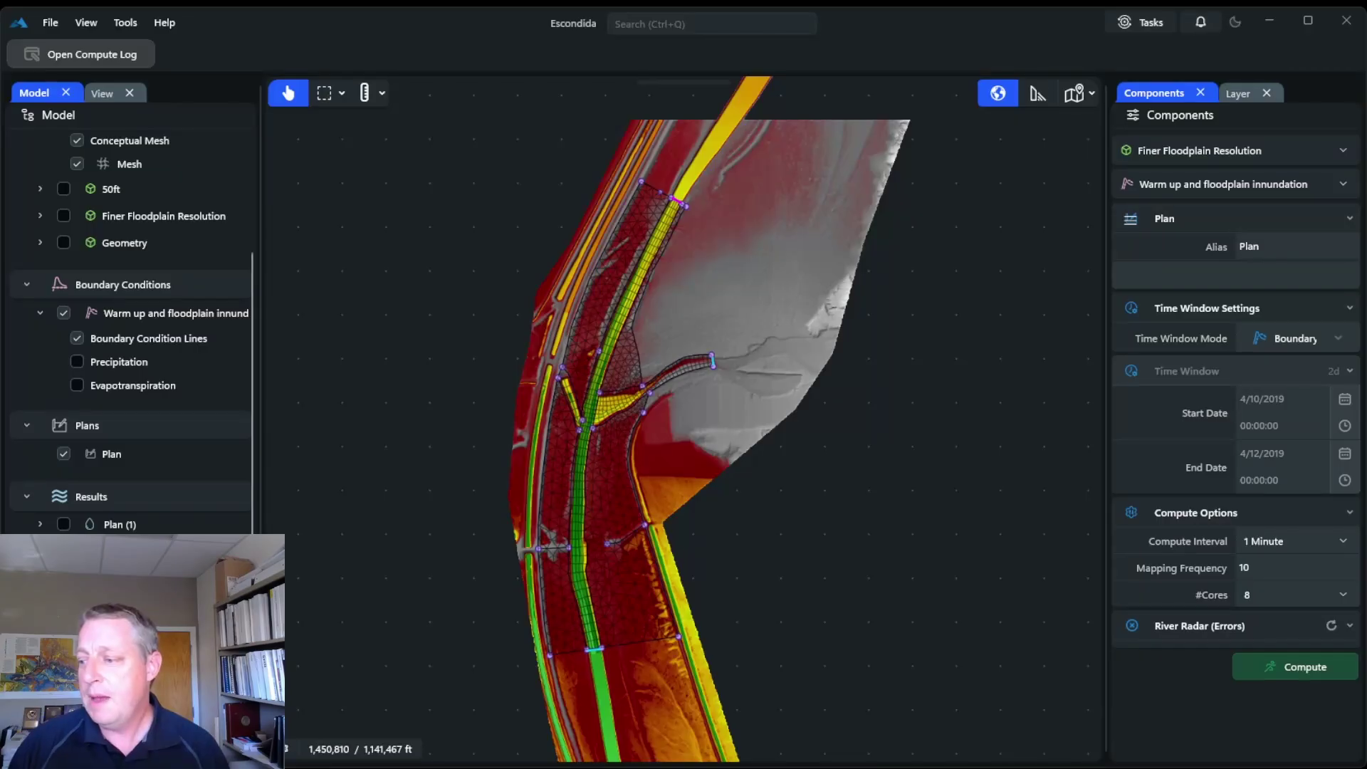
# Collapse the existing warm-up and floodplain inundation boundary condition in the model tree and hide it from the map.
pyautogui.click(38, 313)
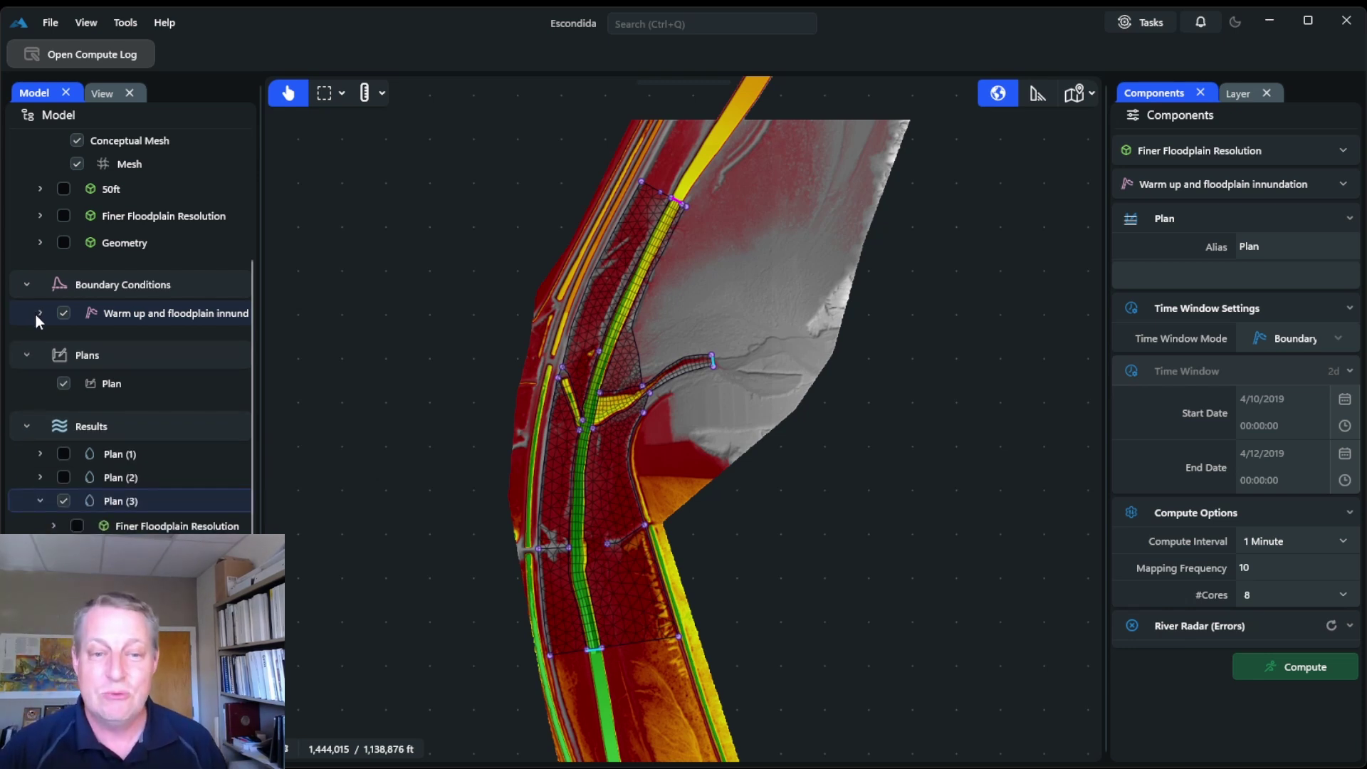
pyautogui.click(63, 313)
pyautogui.click(130, 141)
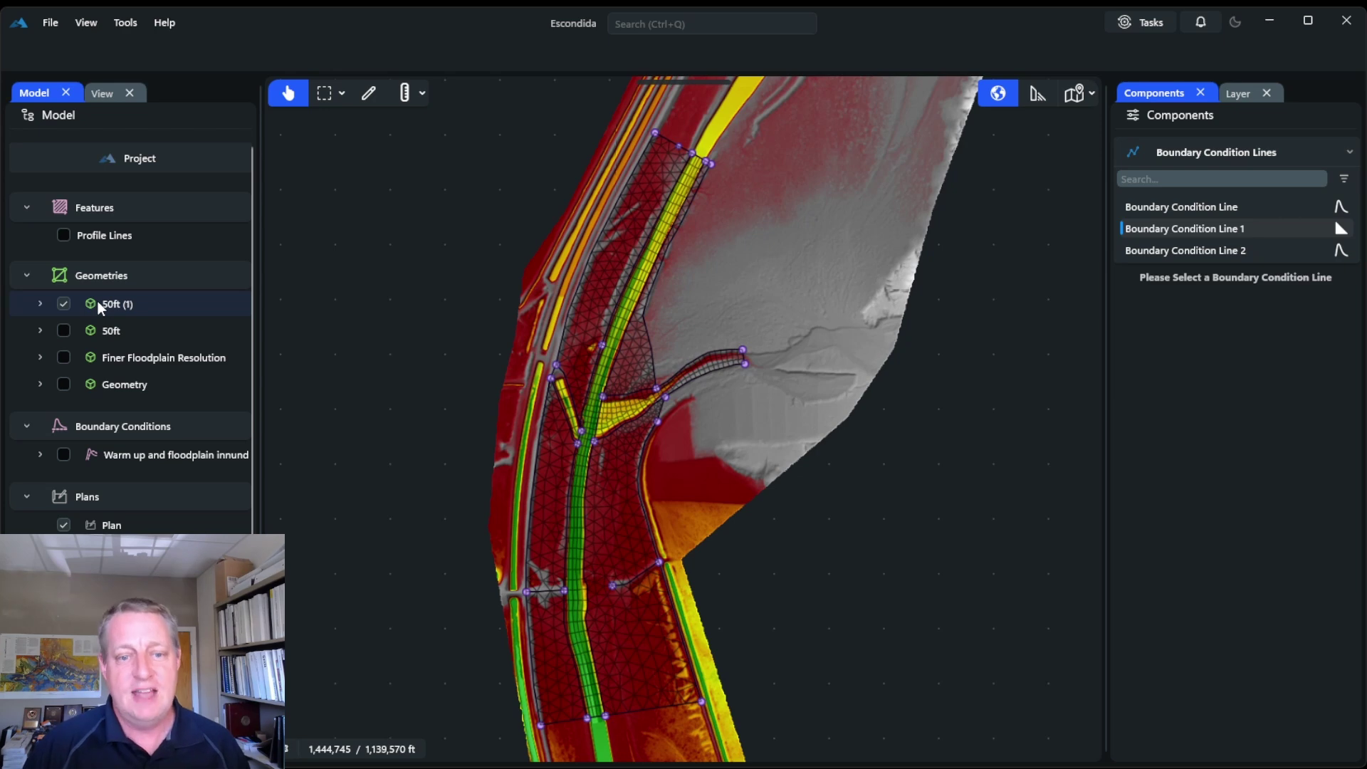
# Start a new boundary condition in the project and name it Demo.
pyautogui.rightClick(118, 421)
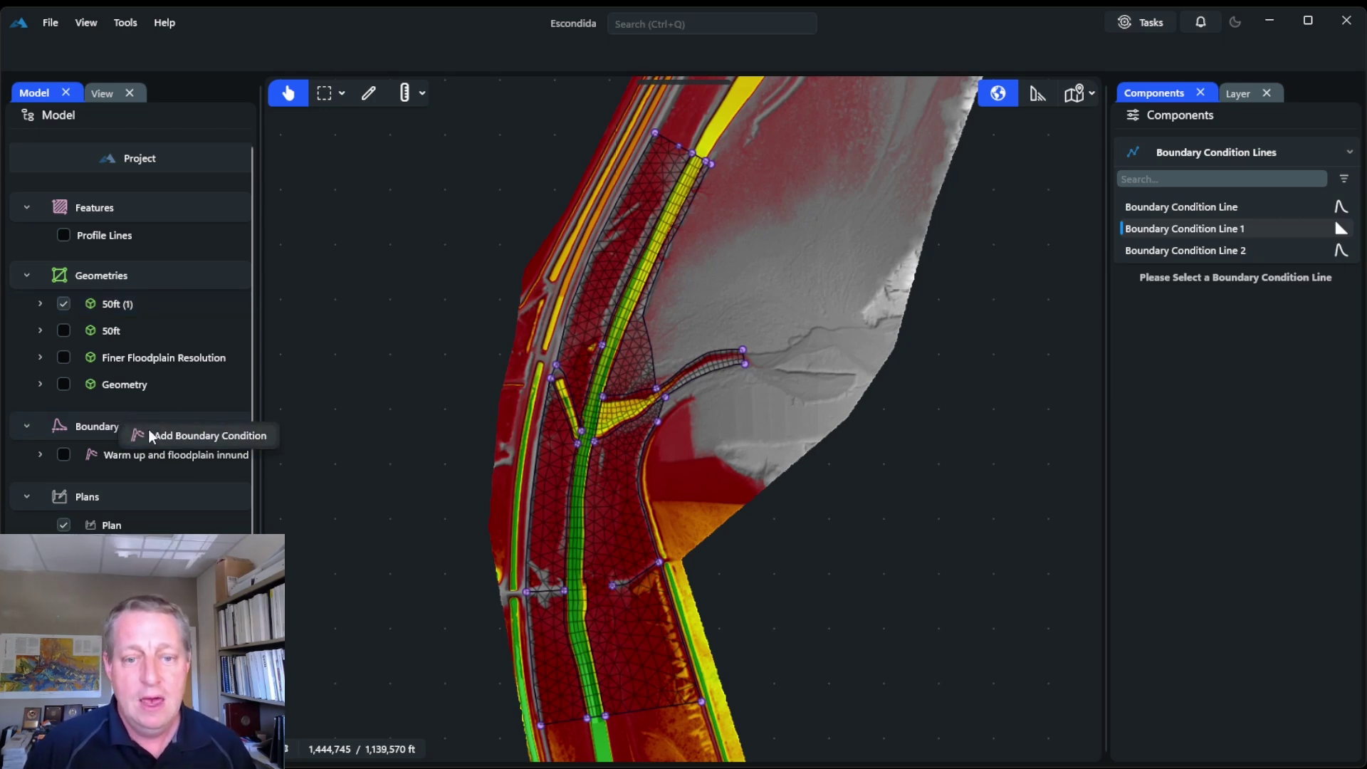
pyautogui.click(148, 431)
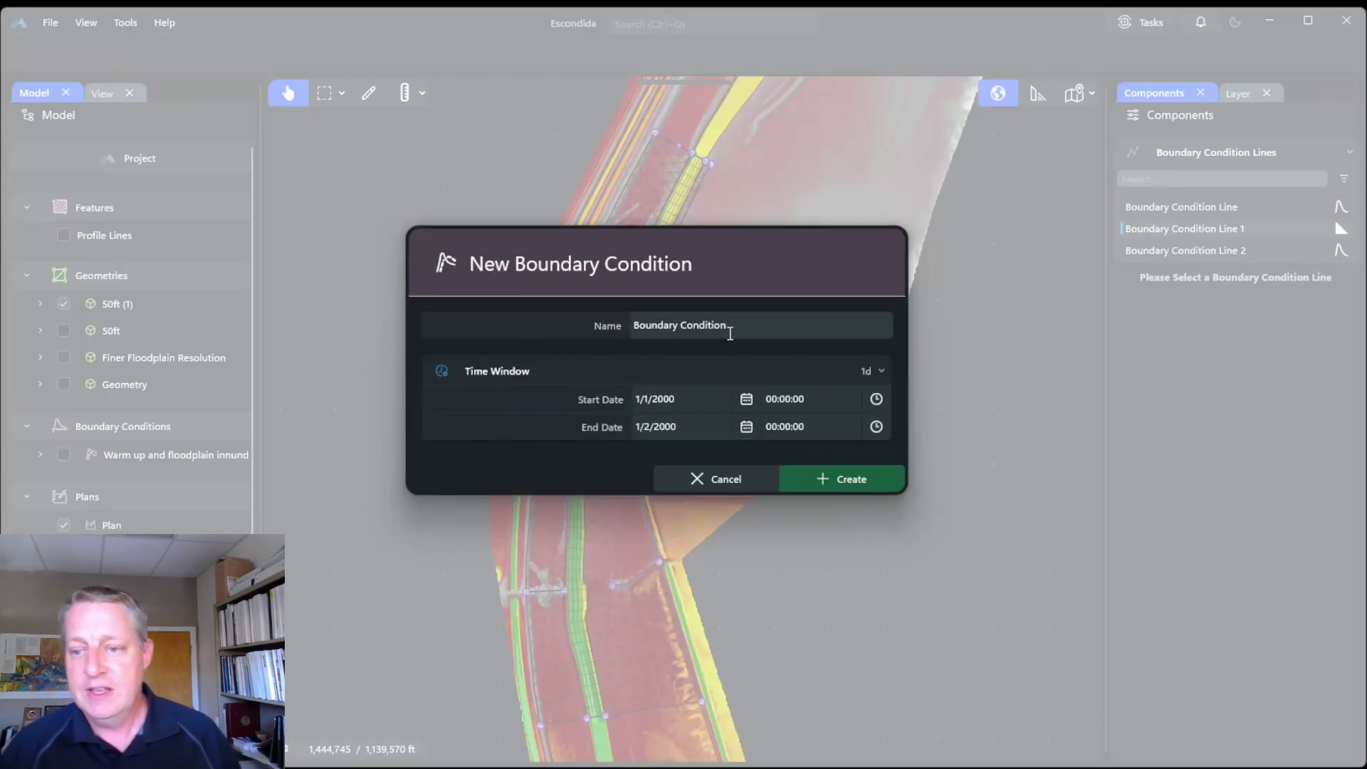
pyautogui.moveTo(729, 325); pyautogui.dragTo(615, 321)
pyautogui.write('Demo')
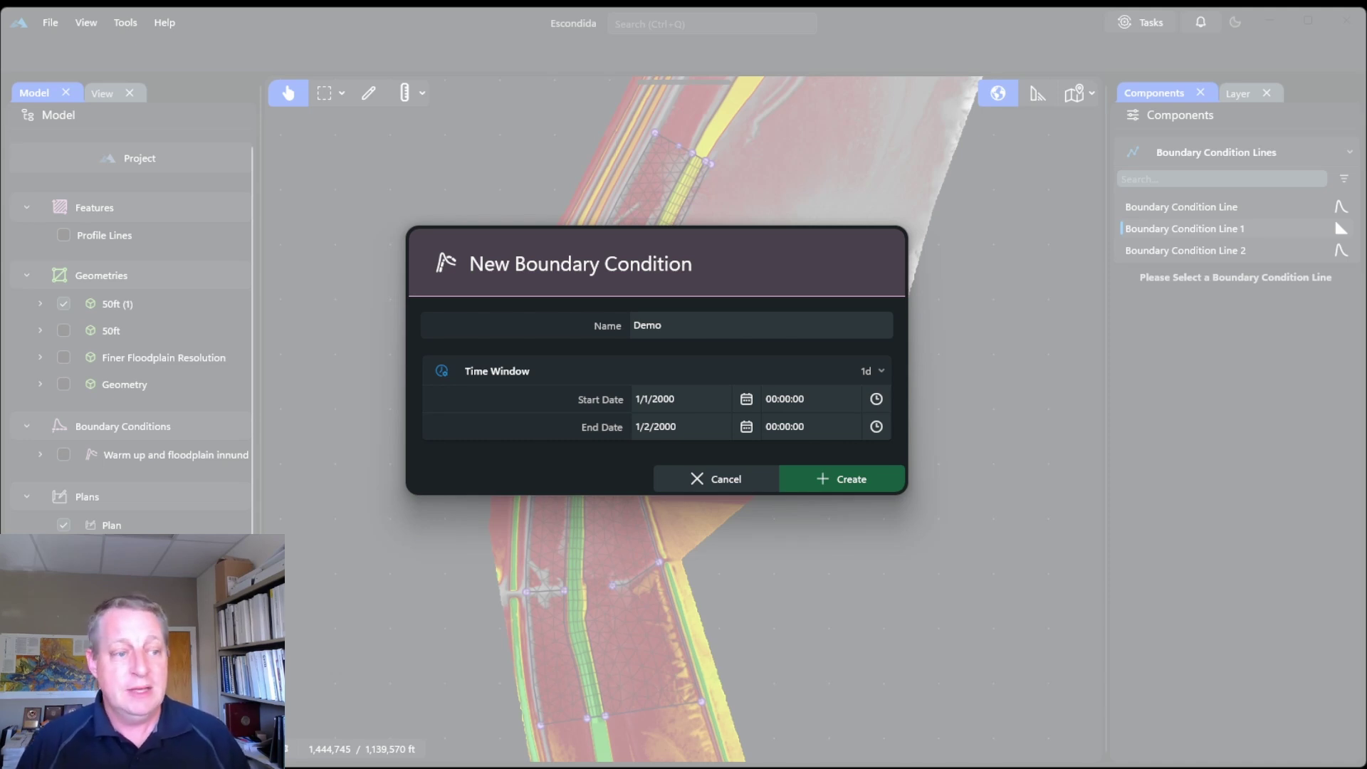
# Set the start date of the Demo boundary condition's time window to 4/10/2019.
pyautogui.click(617, 391)
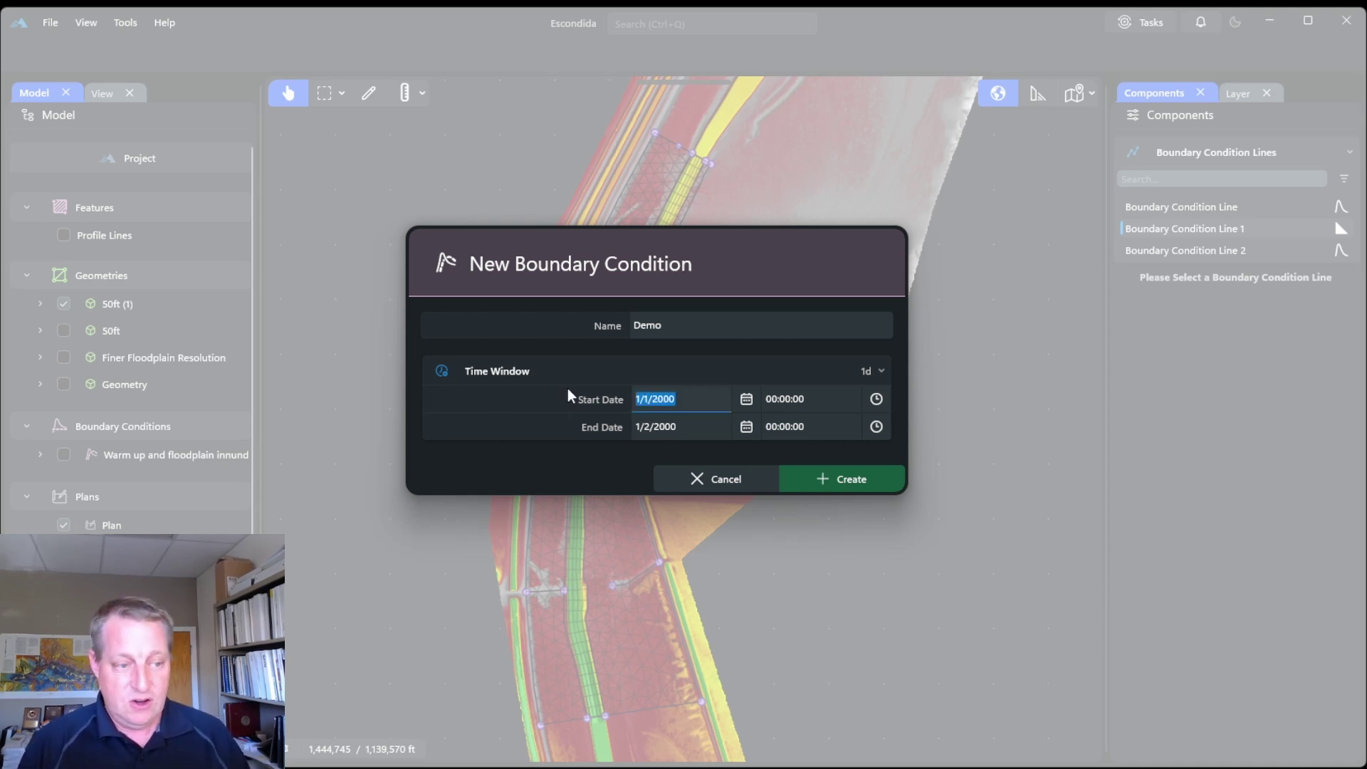
pyautogui.write('4/10')
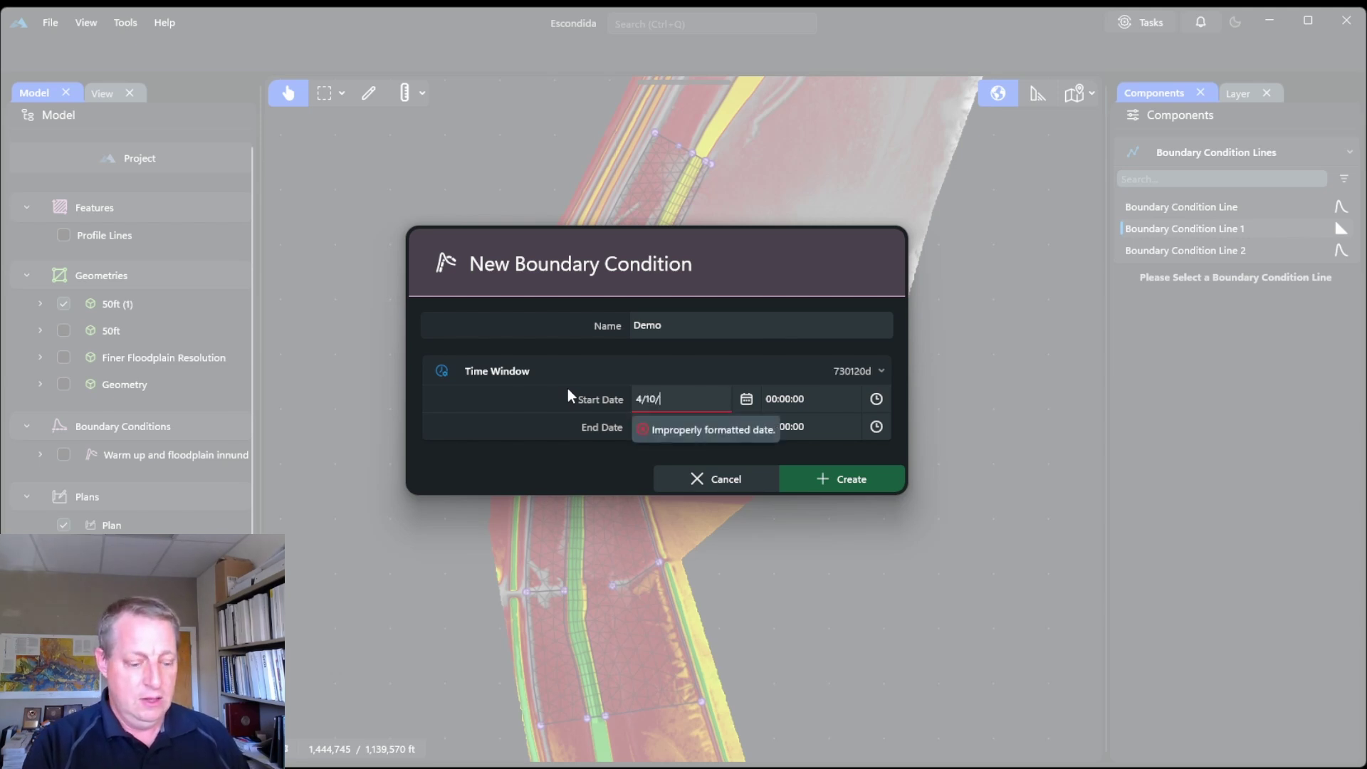
pyautogui.write('/2019')
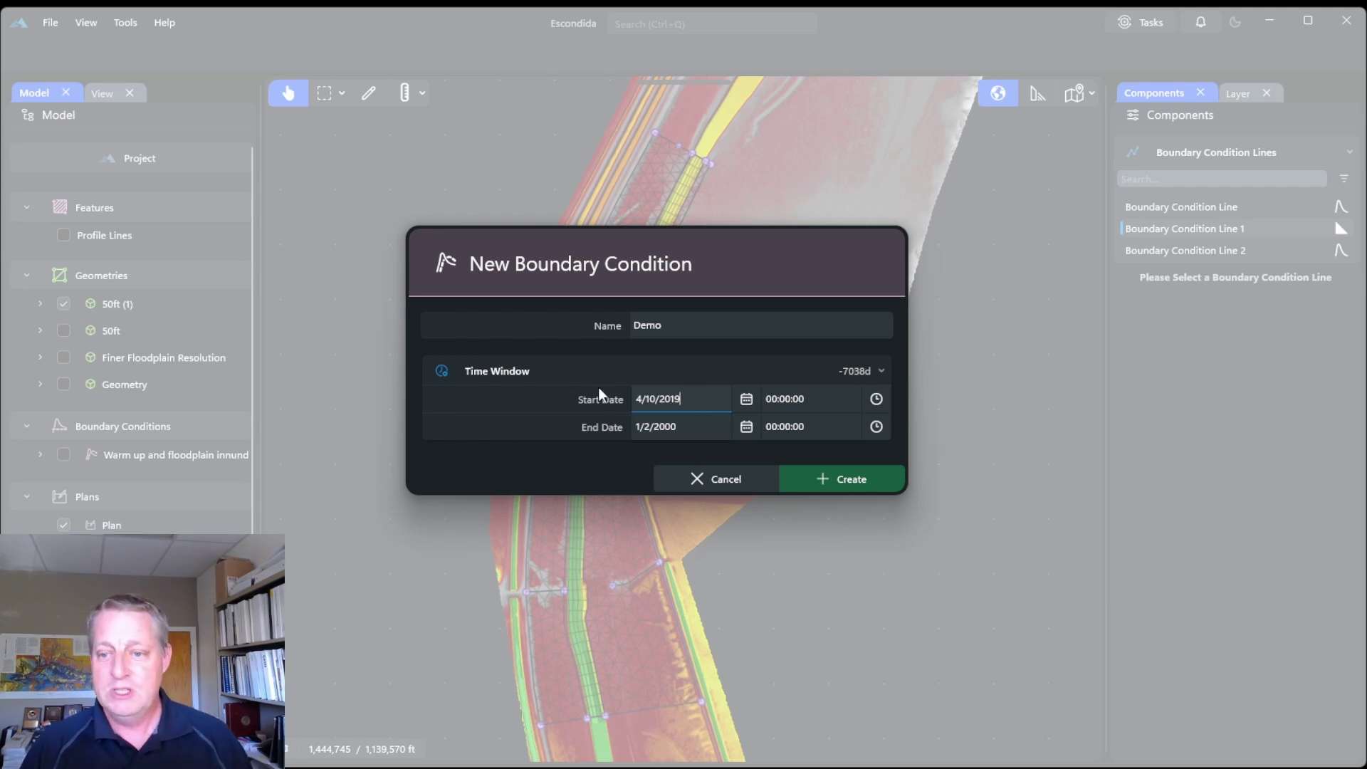
pyautogui.click(656, 399)
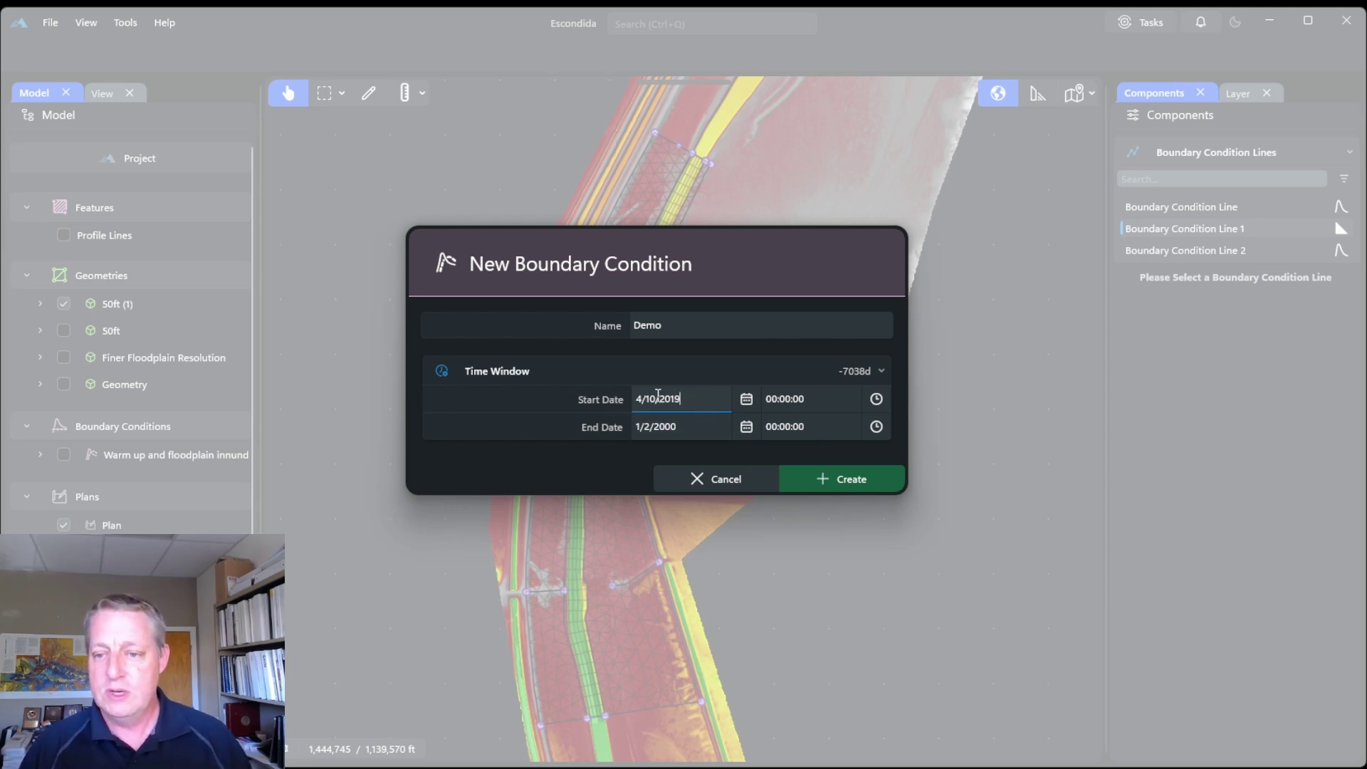
# Set the time window's end date to 4/12/2019 and create the Demo boundary condition.
pyautogui.click(745, 425)
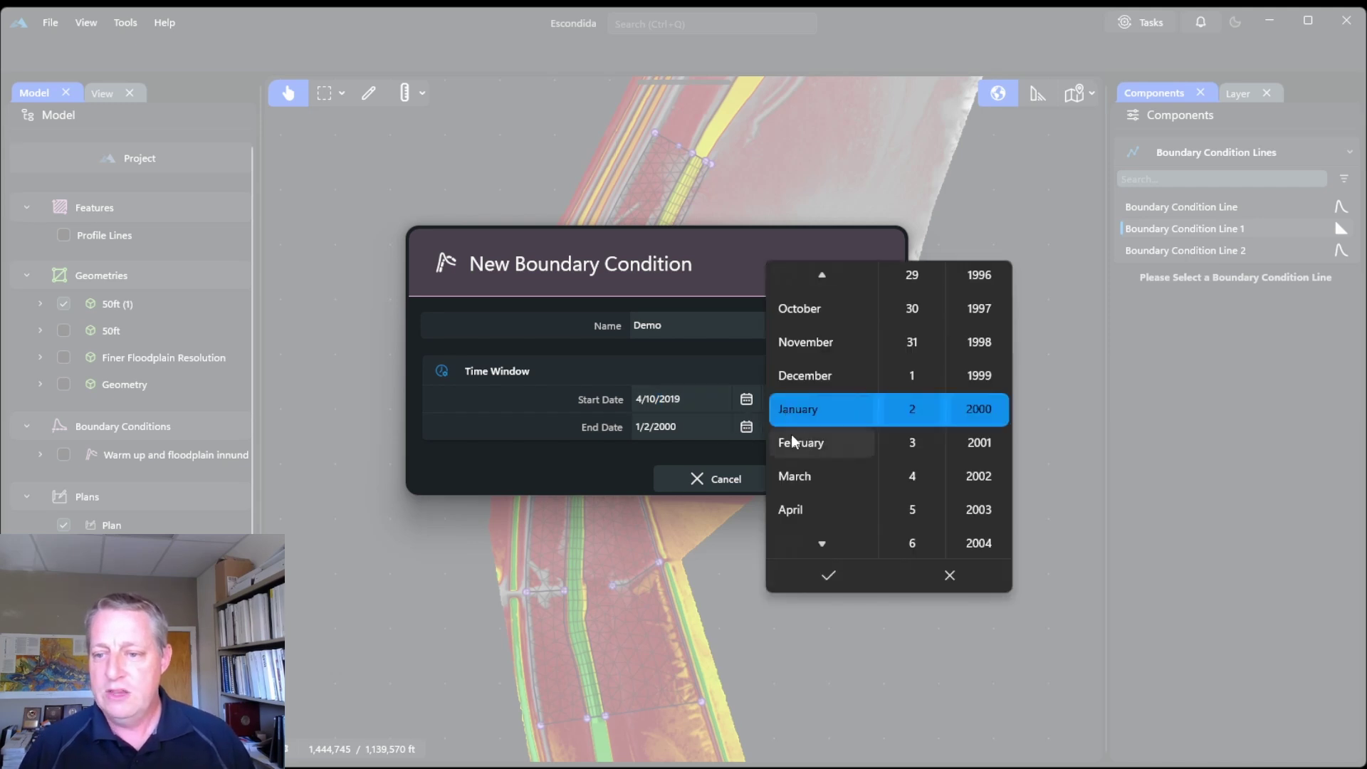
pyautogui.click(797, 509)
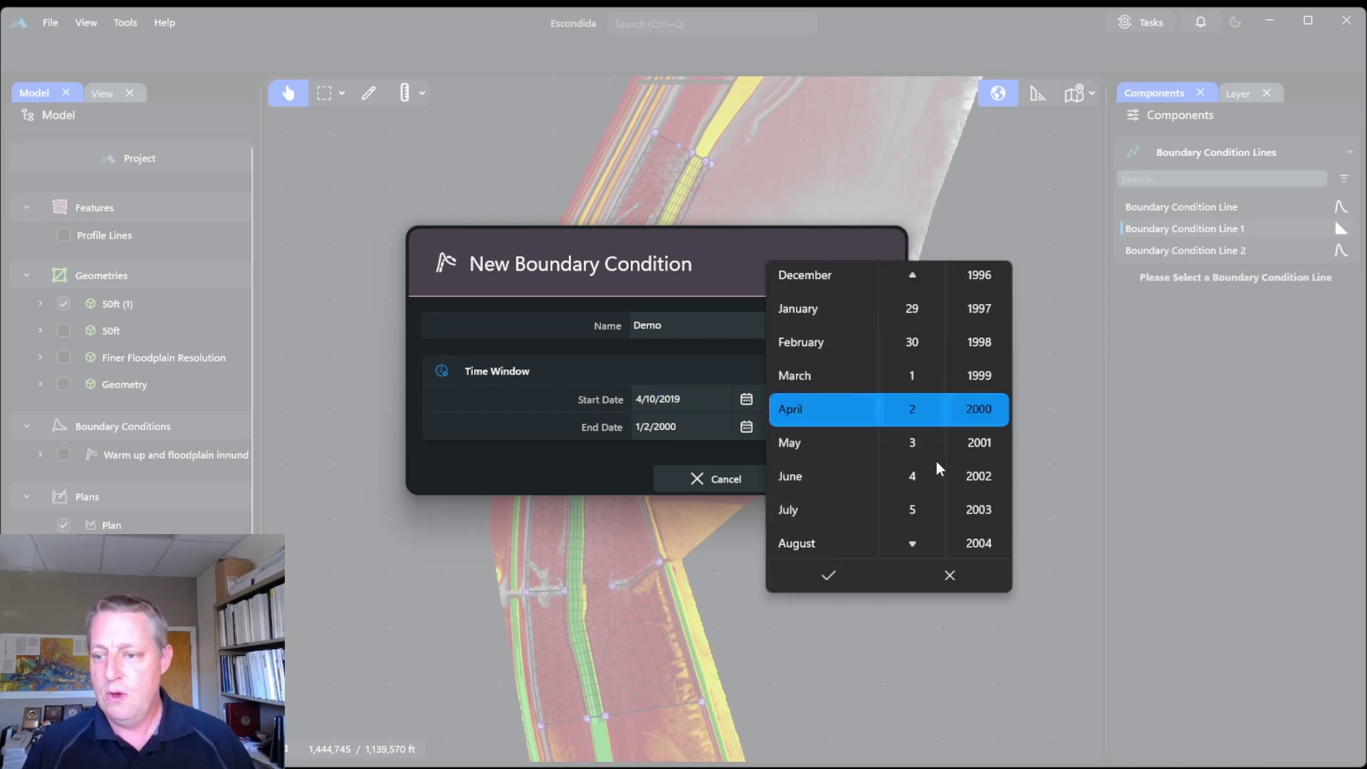
pyautogui.scroll(-7, 916, 480)
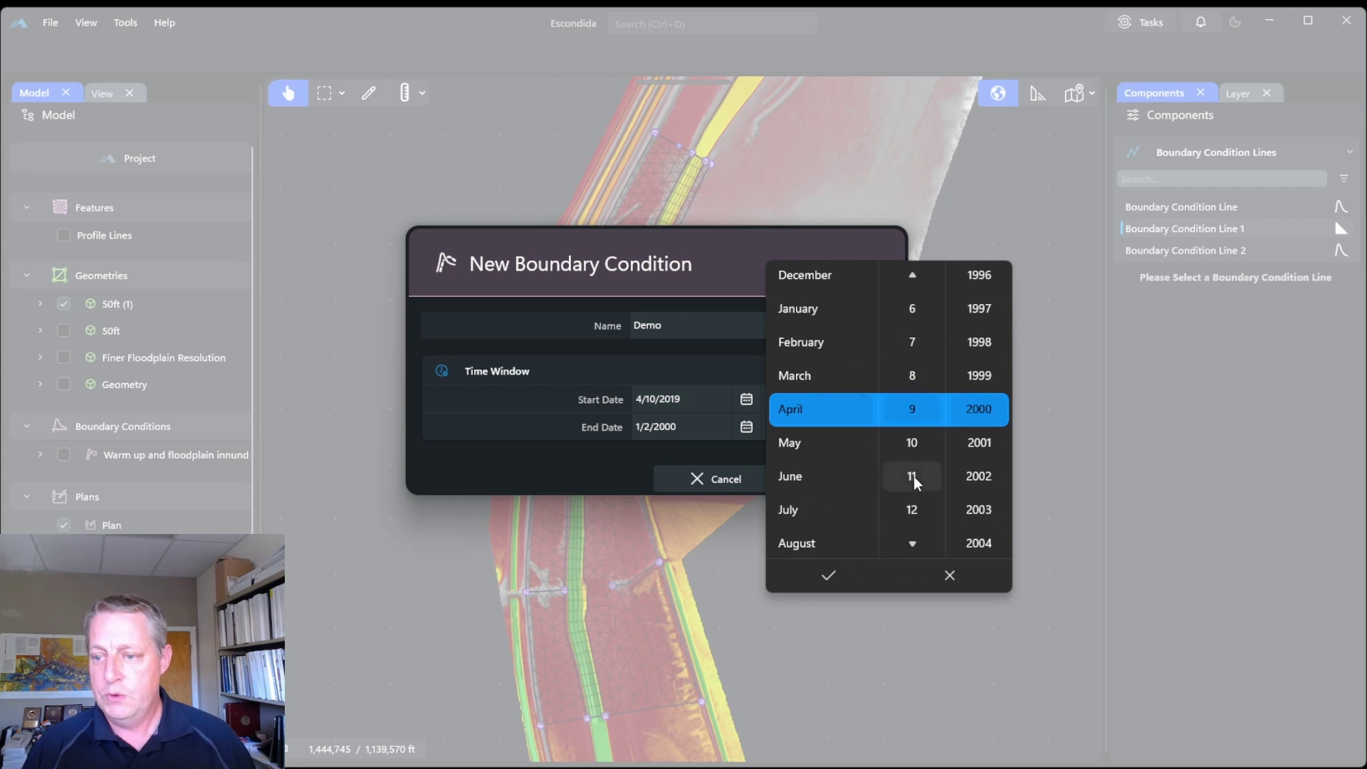
pyautogui.click(912, 508)
pyautogui.scroll(-17, 984, 450)
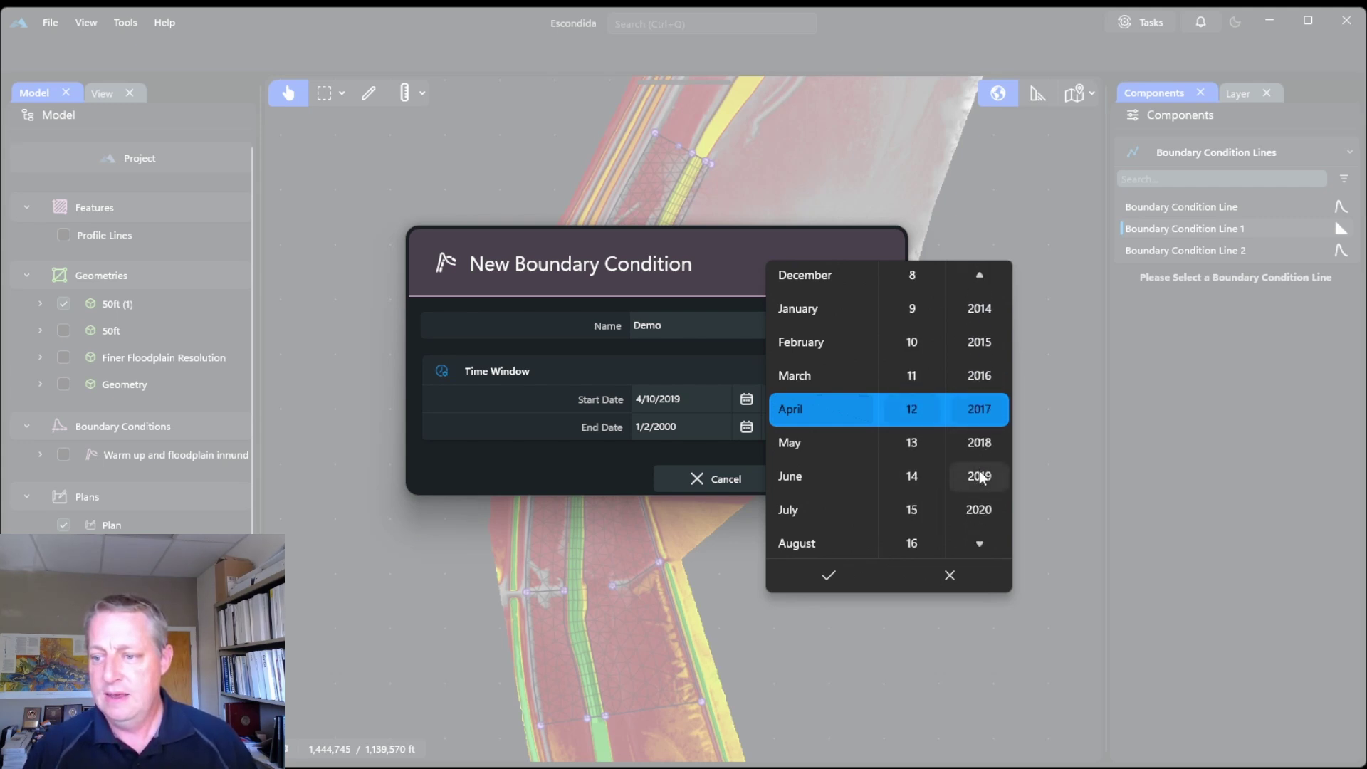
pyautogui.scroll(-2, 986, 475)
pyautogui.click(827, 577)
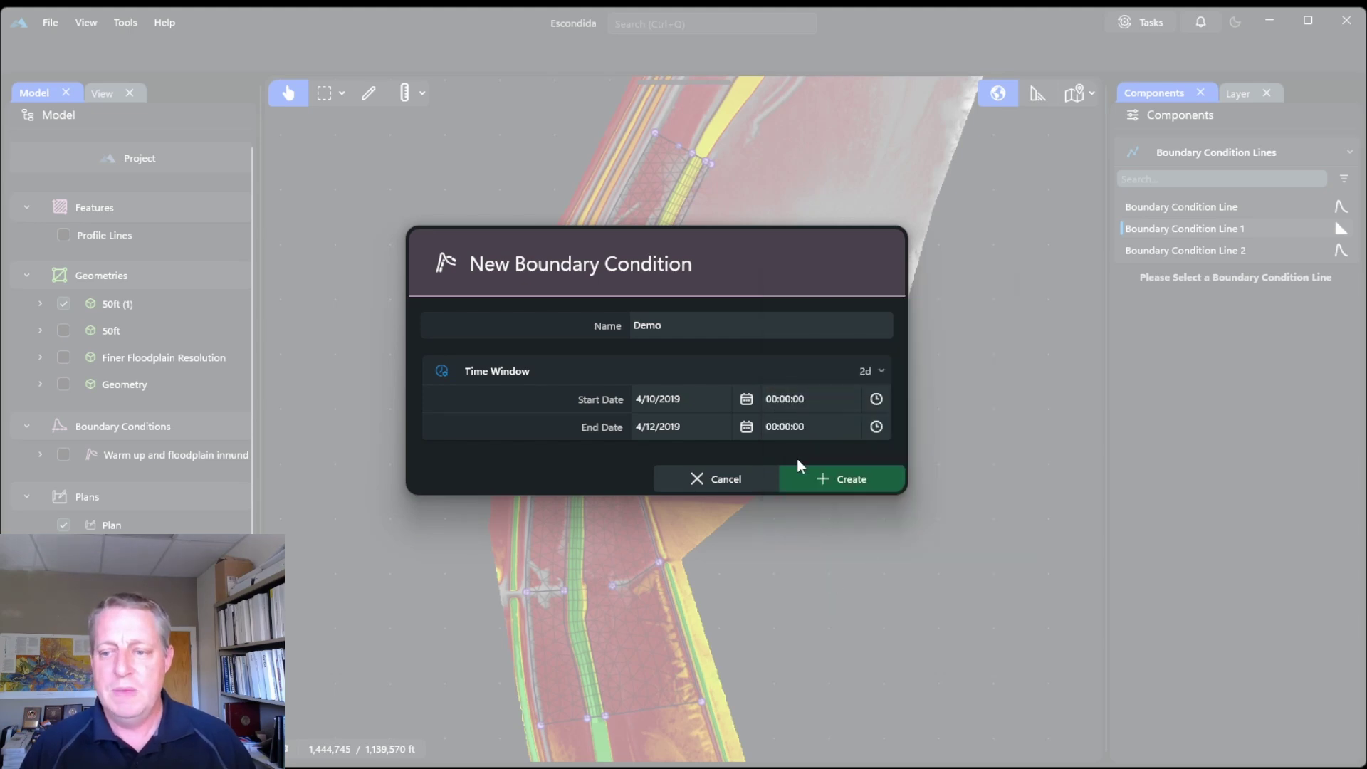
pyautogui.click(818, 475)
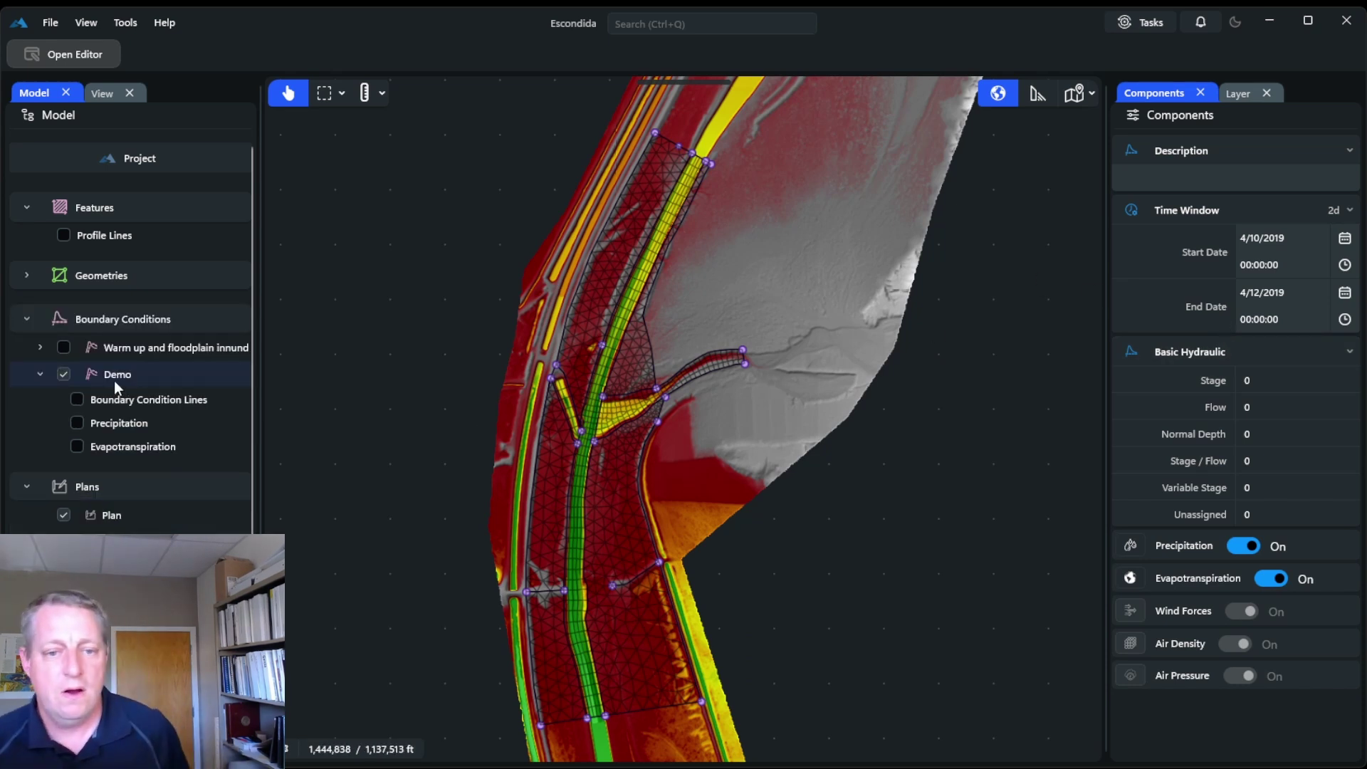
# Draw a boundary condition line for Demo across the main channel at the upstream edge of the mesh.
pyautogui.click(77, 400)
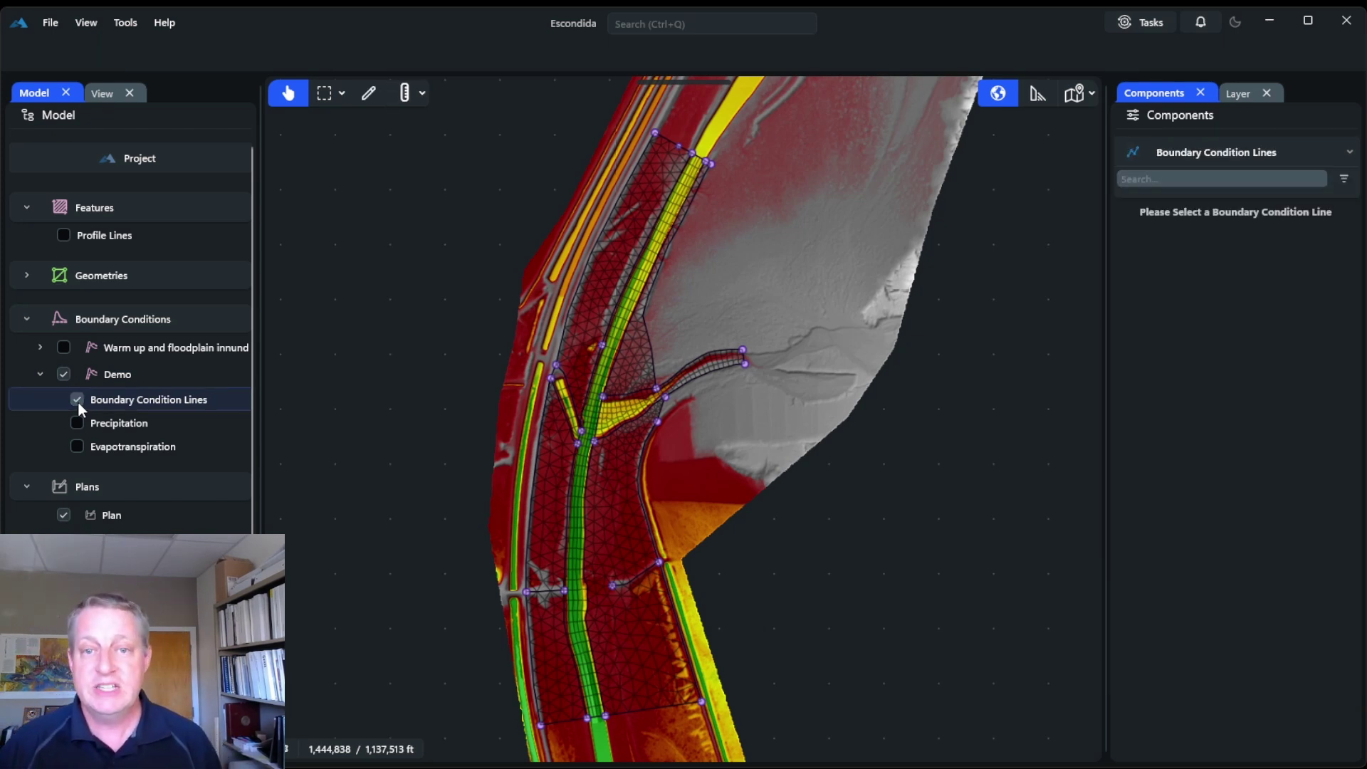
pyautogui.click(368, 93)
pyautogui.scroll(5, 702, 151)
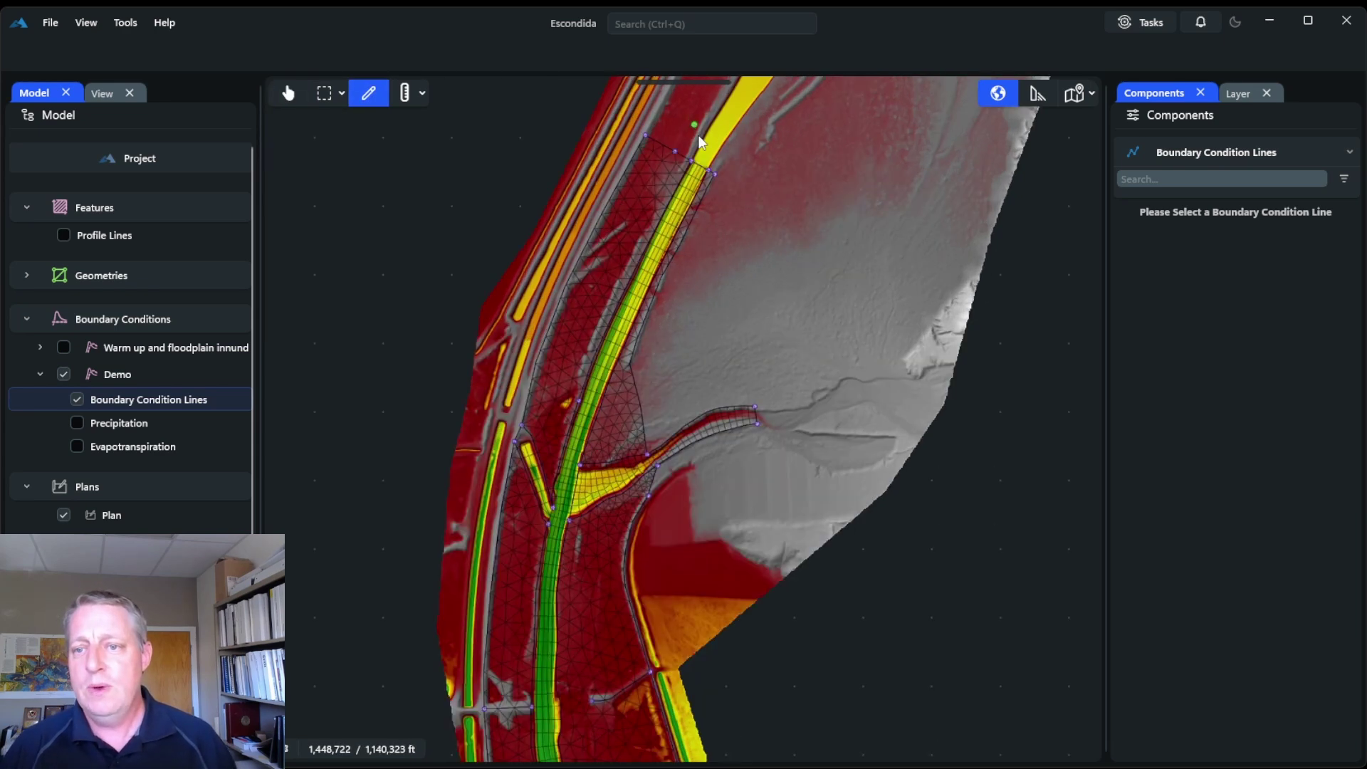
pyautogui.scroll(1, 702, 151)
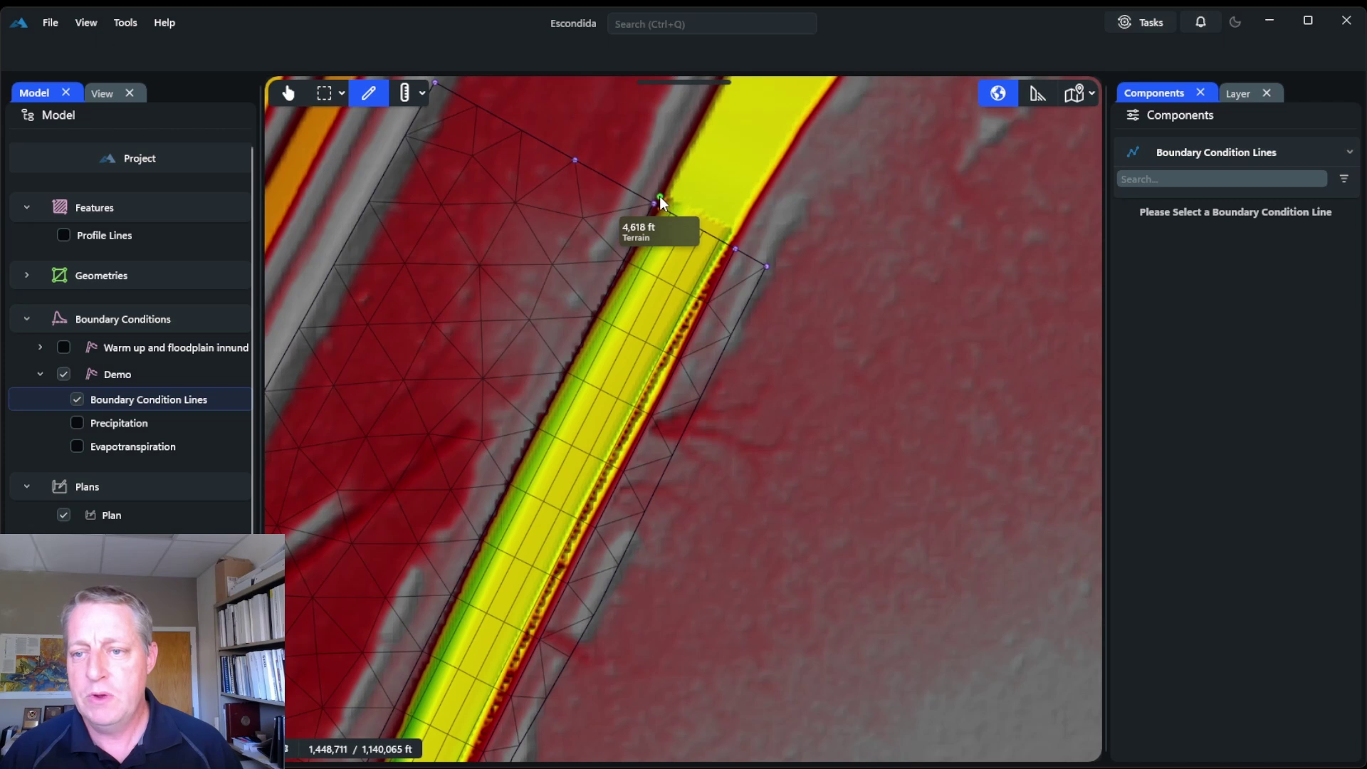
pyautogui.click(659, 195)
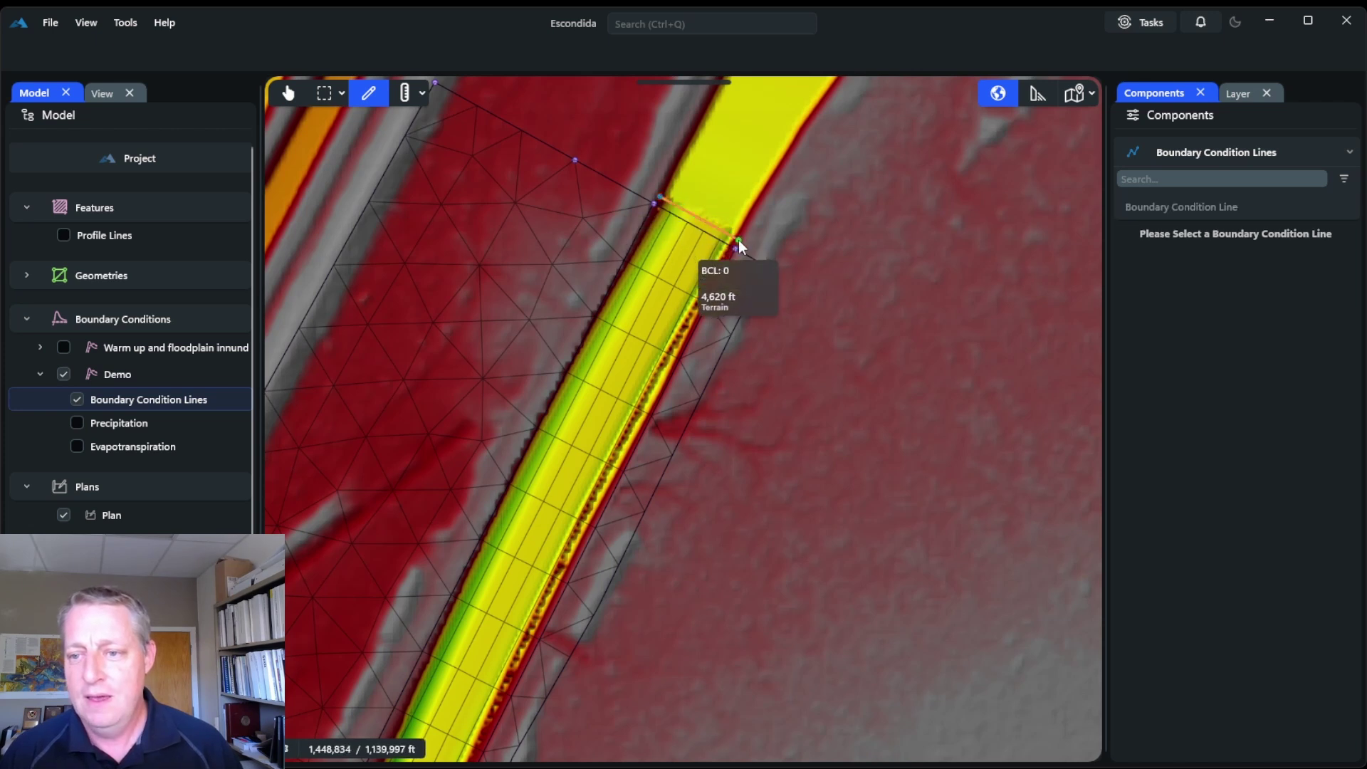
pyautogui.doubleClick(738, 241)
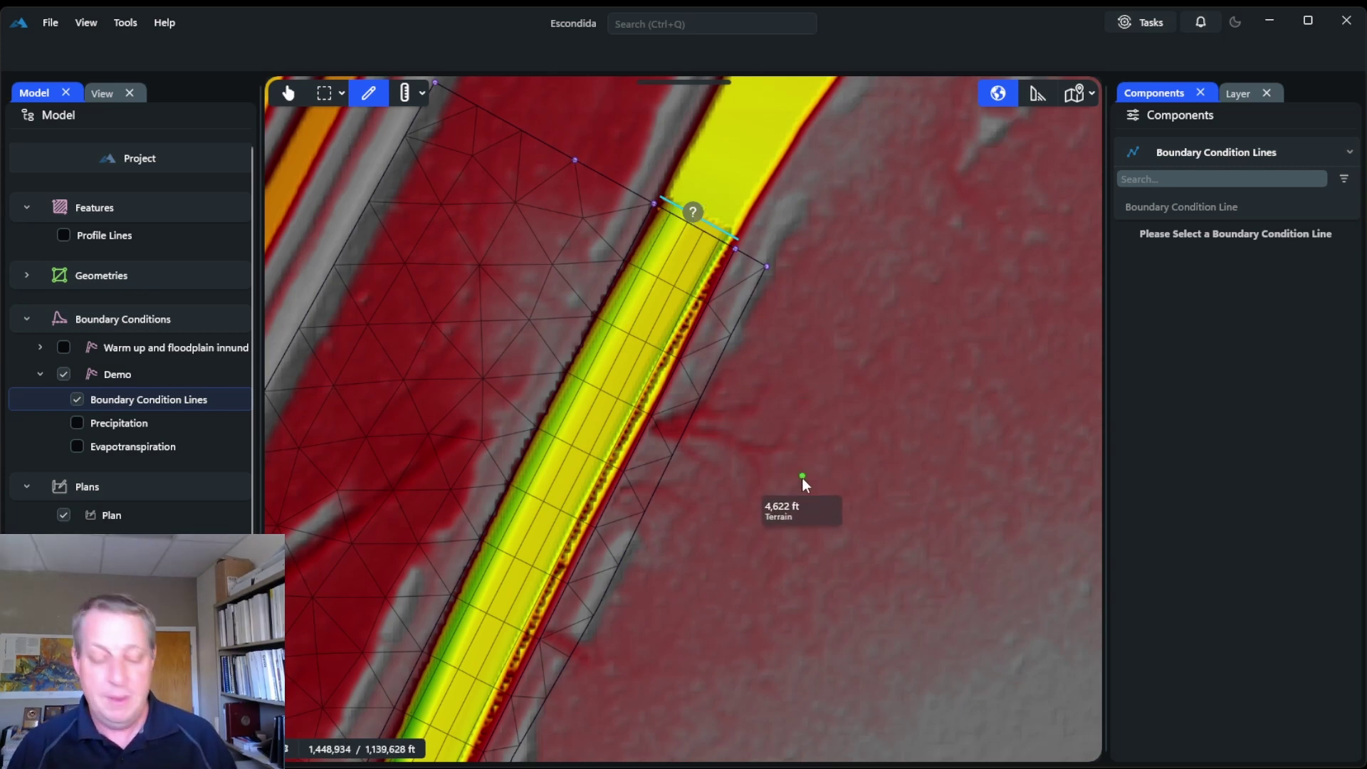
# Draw a boundary condition line across the side tributary at the upstream end of its mesh.
pyautogui.moveTo(796, 536); pyautogui.dragTo(774, 118)
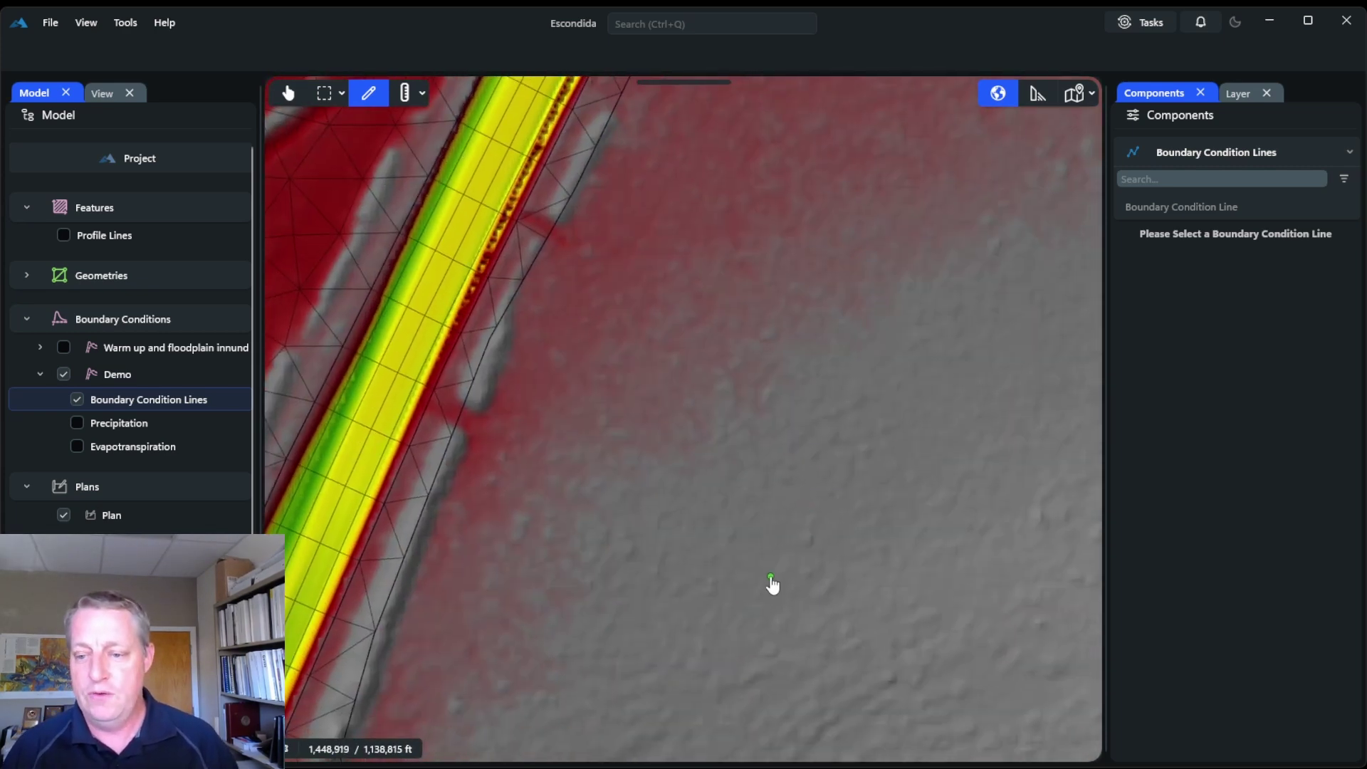
pyautogui.moveTo(772, 583); pyautogui.dragTo(843, 113)
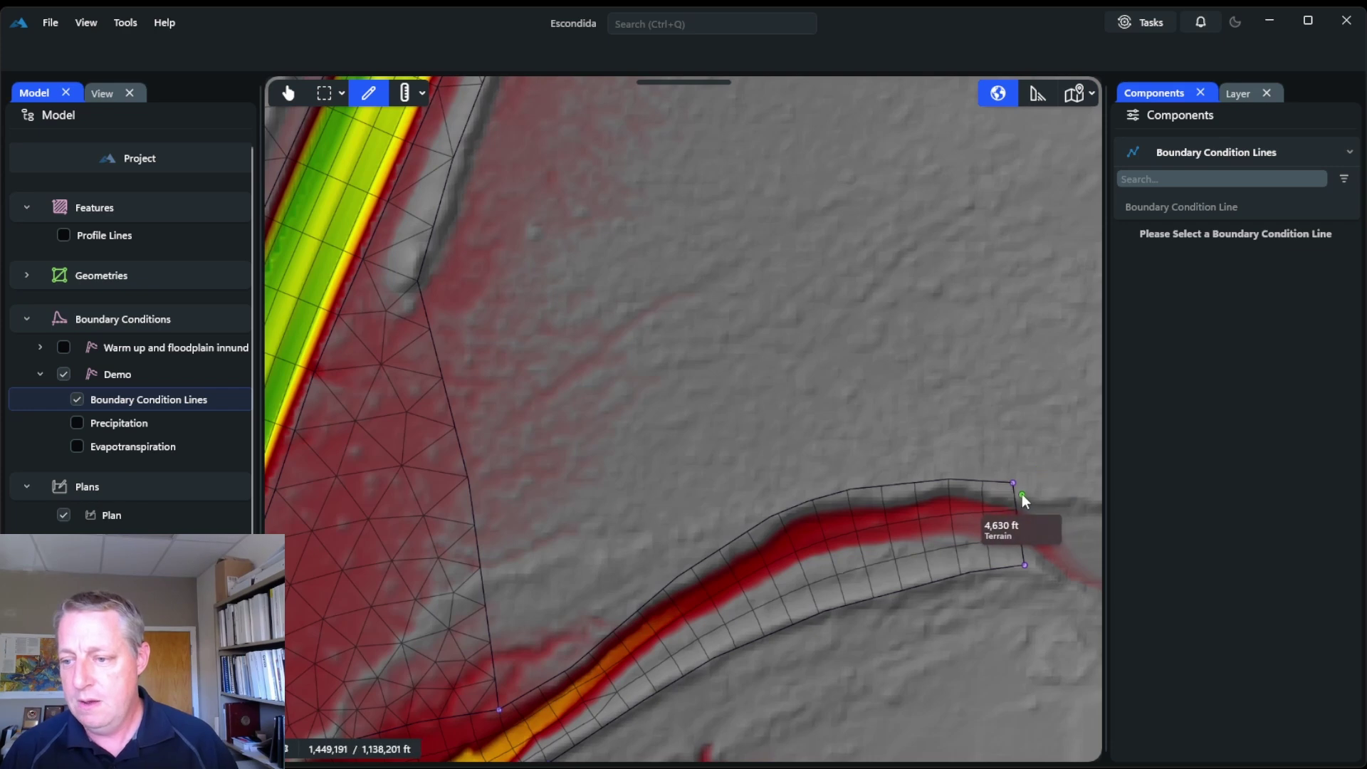
pyautogui.click(1022, 492)
pyautogui.doubleClick(1028, 564)
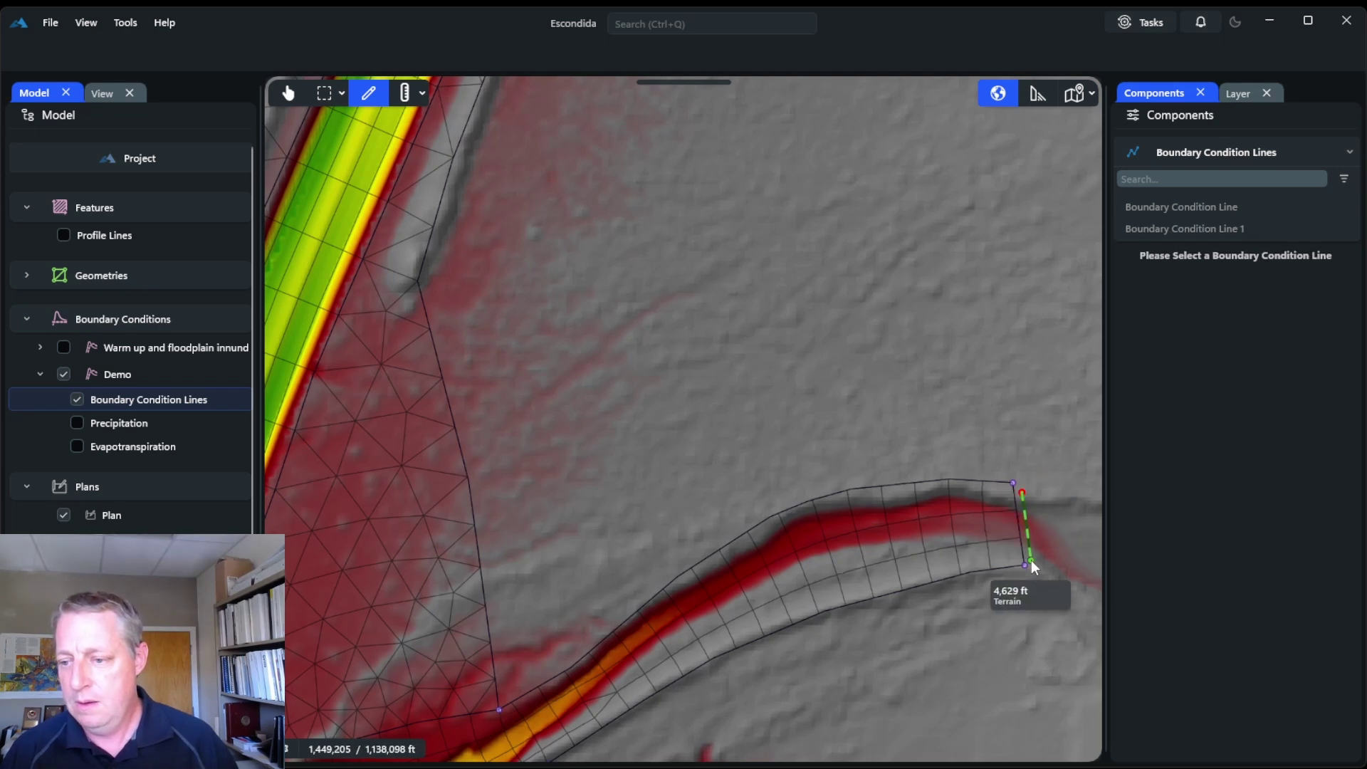
# Draw a boundary condition line across the main channel just outside the downstream edge of the mesh.
pyautogui.scroll(-3, 867, 505)
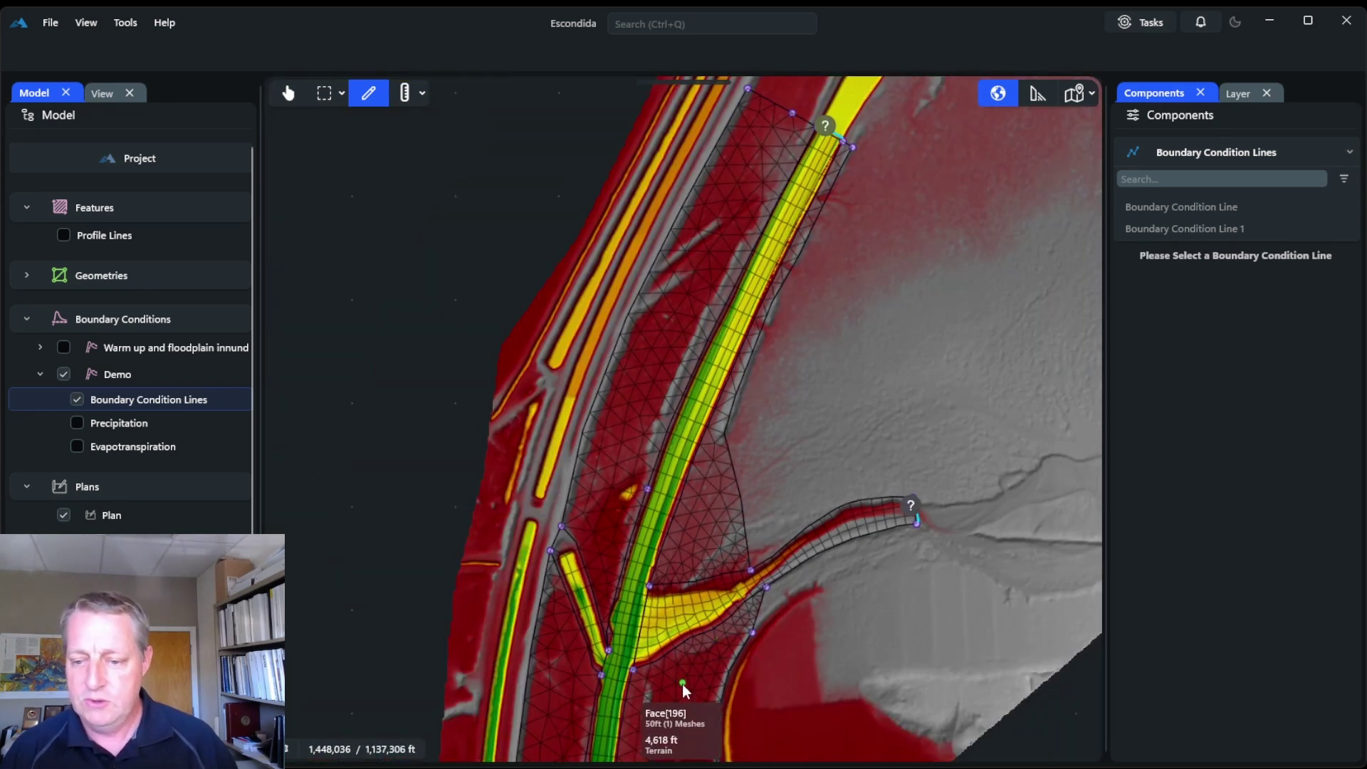
pyautogui.moveTo(682, 684); pyautogui.dragTo(723, 498)
pyautogui.moveTo(708, 616); pyautogui.dragTo(754, 183)
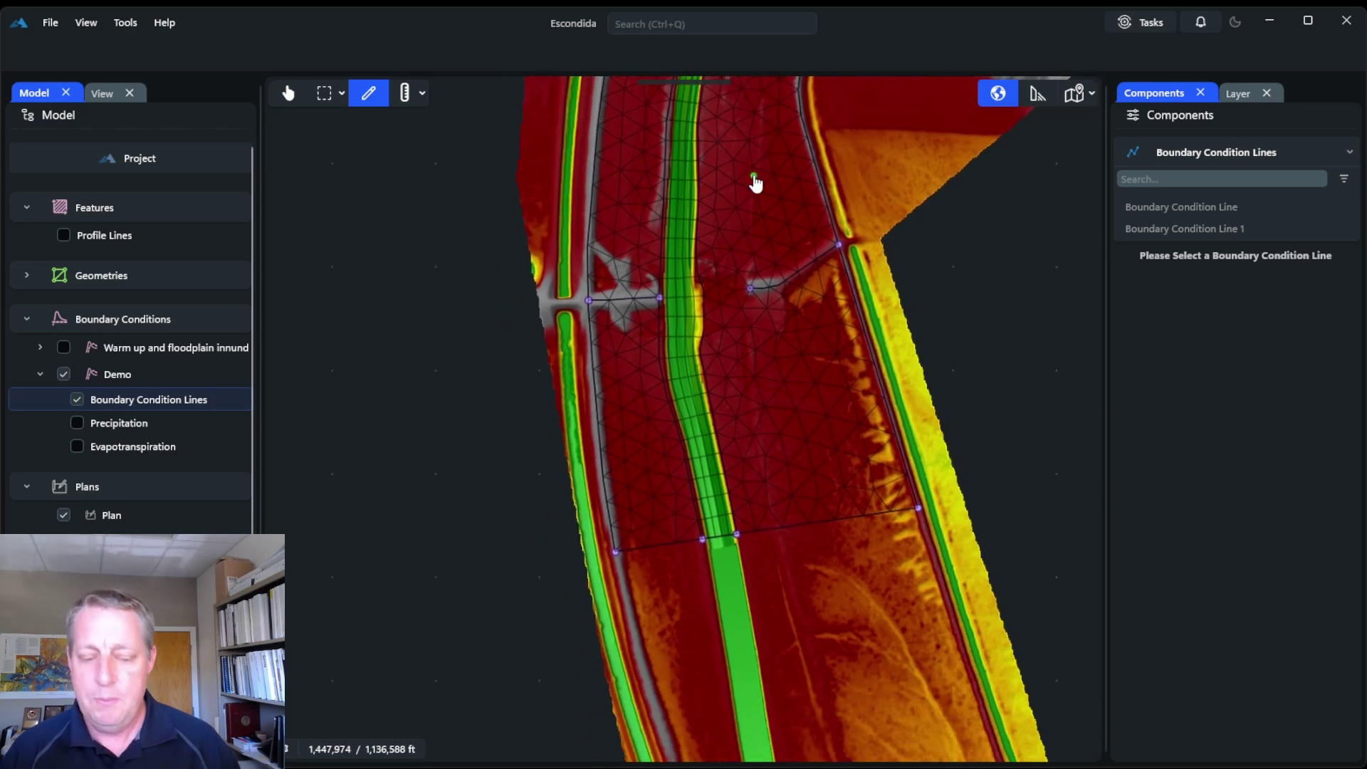
pyautogui.scroll(3, 722, 552)
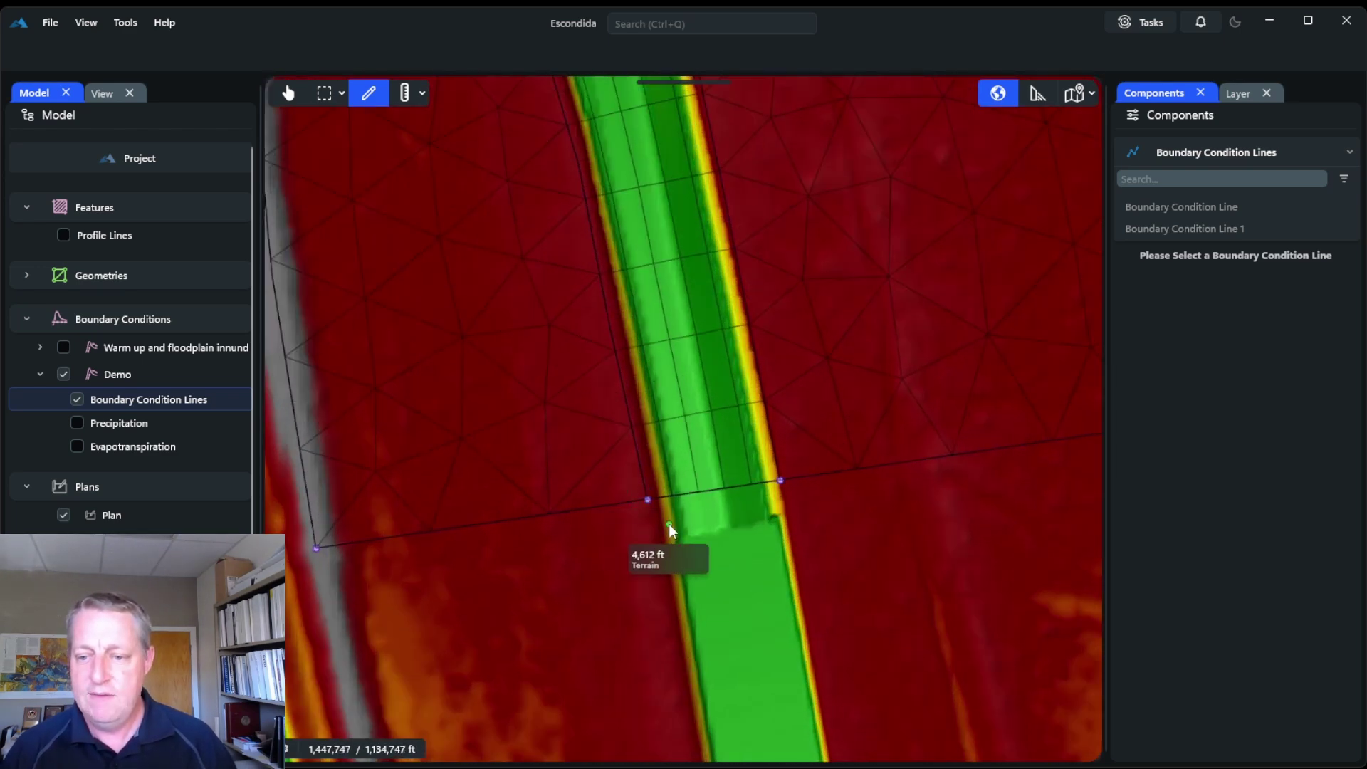
pyautogui.click(655, 518)
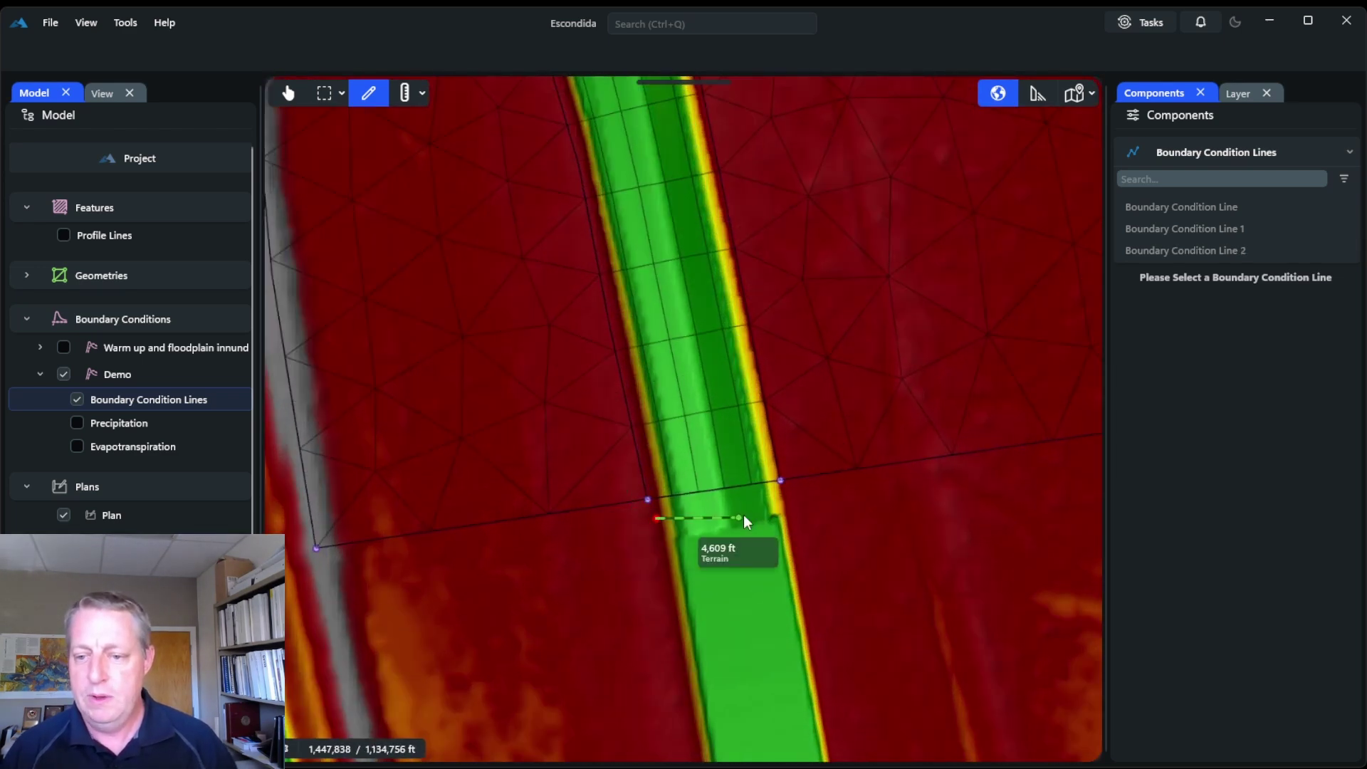
pyautogui.doubleClick(786, 499)
pyautogui.scroll(-2, 767, 438)
pyautogui.scroll(-3, 767, 438)
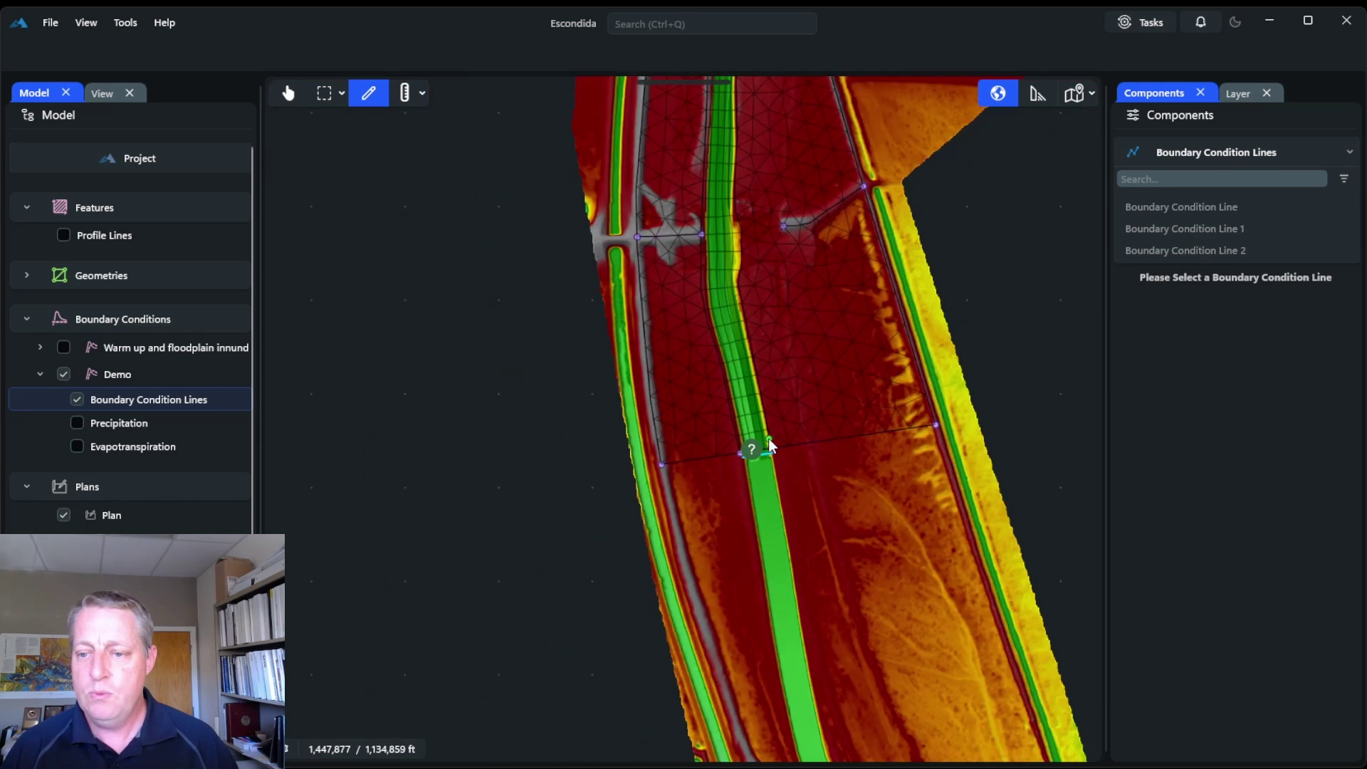
# Assign the Flow type to the boundary condition line at the tributary's upstream end.
pyautogui.moveTo(757, 171); pyautogui.dragTo(677, 595)
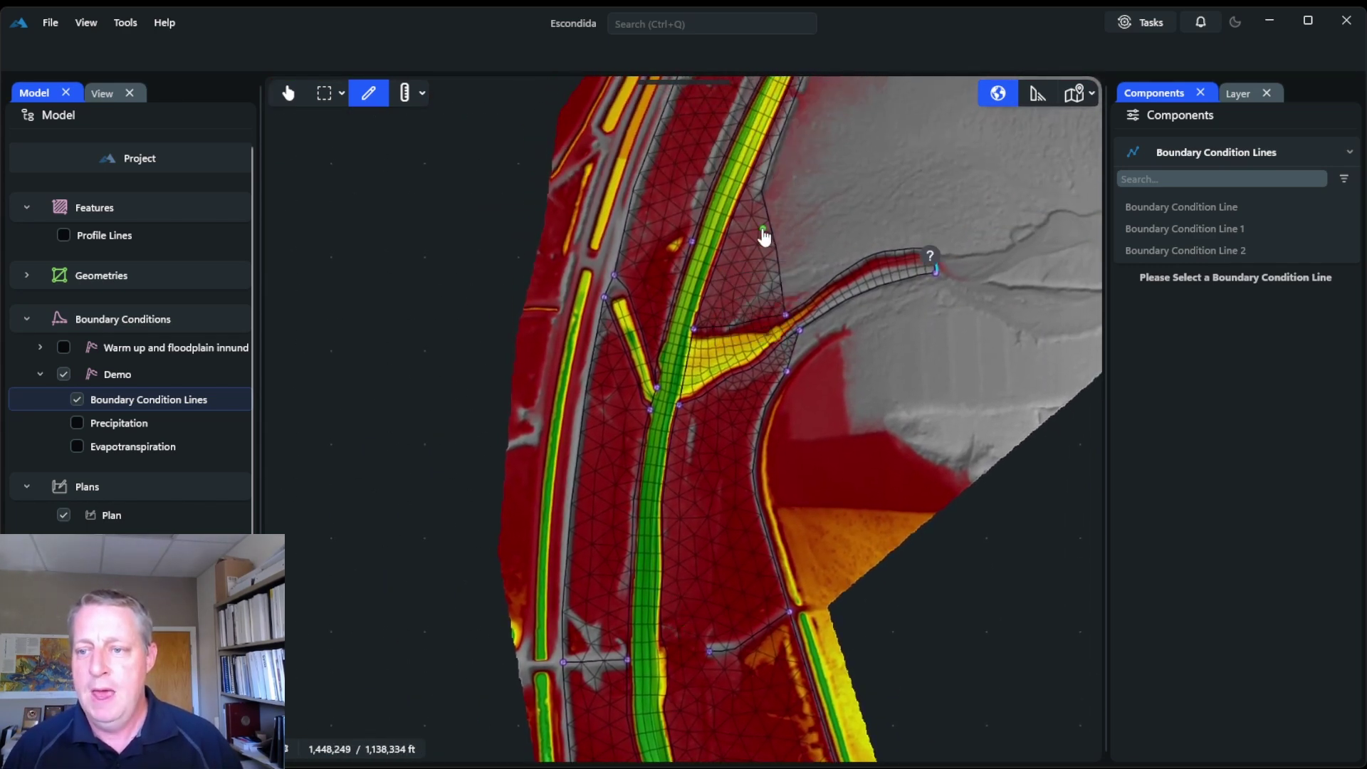
pyautogui.moveTo(763, 232); pyautogui.dragTo(622, 433)
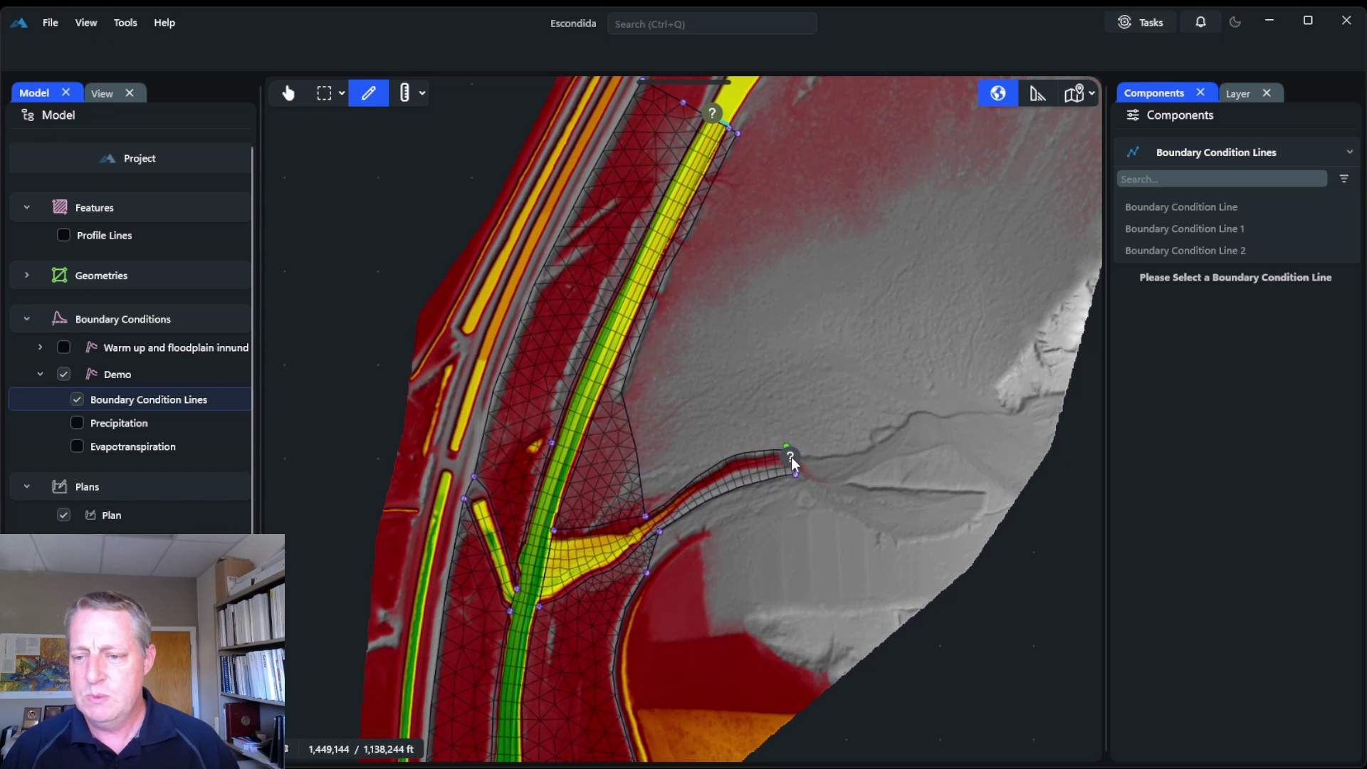
pyautogui.click(791, 458)
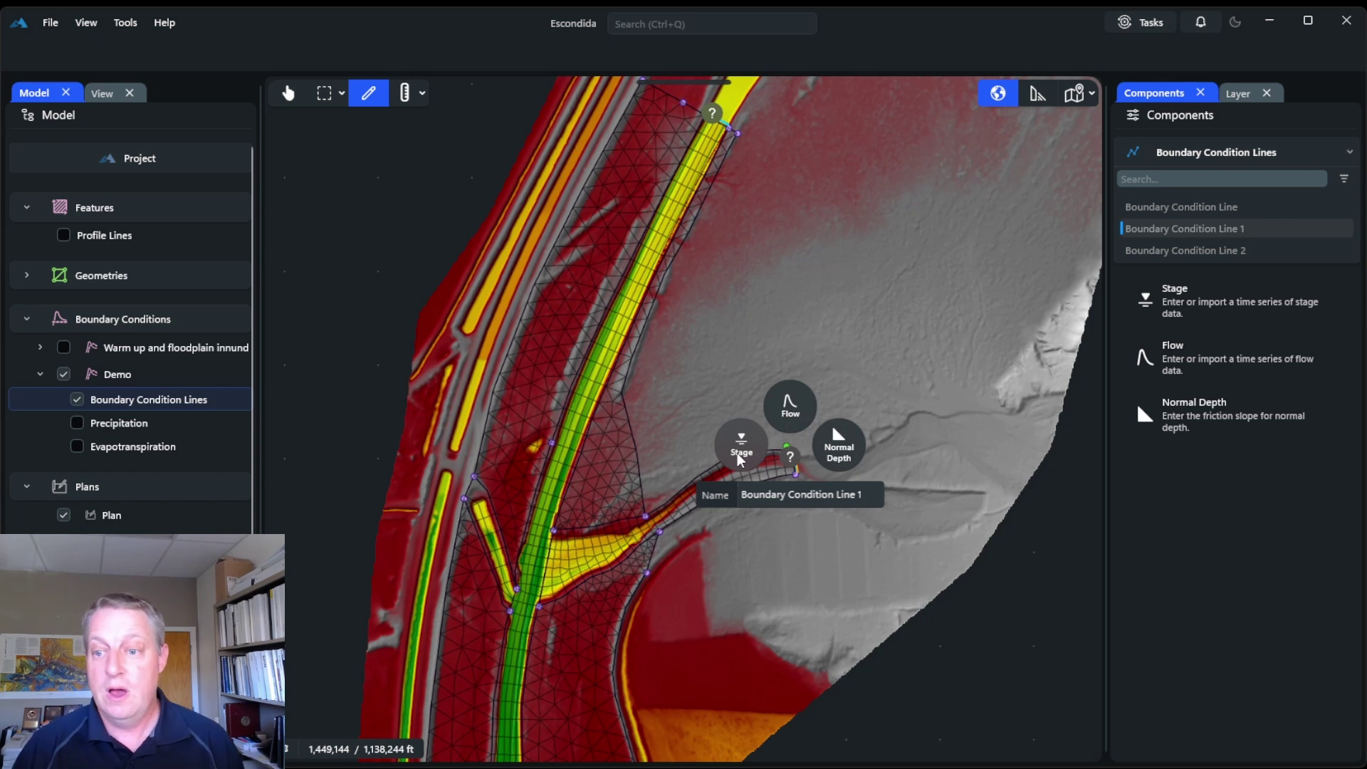
pyautogui.click(791, 413)
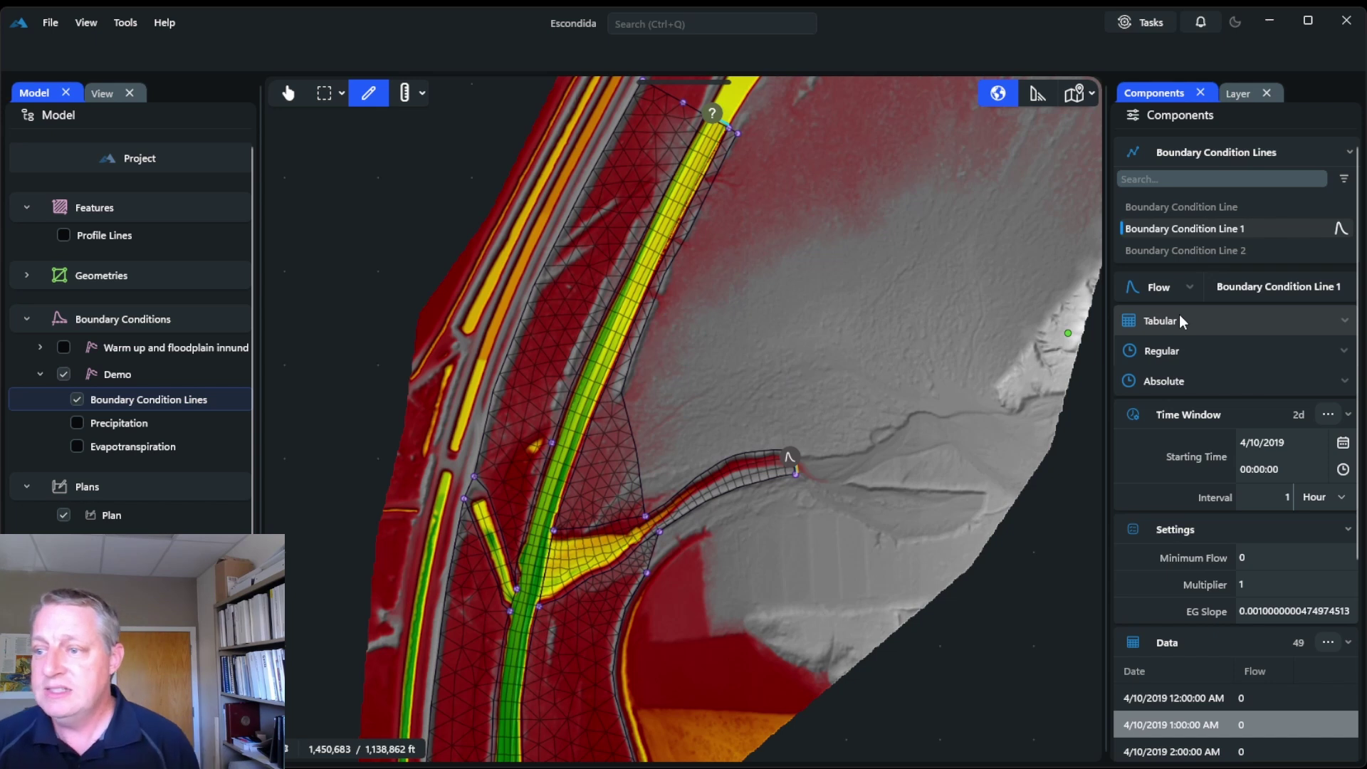
# Switch the tributary line's flow data from tabular to Constant and set the constant value to 50 cfs.
pyautogui.click(1331, 322)
pyautogui.click(1342, 321)
pyautogui.click(1343, 322)
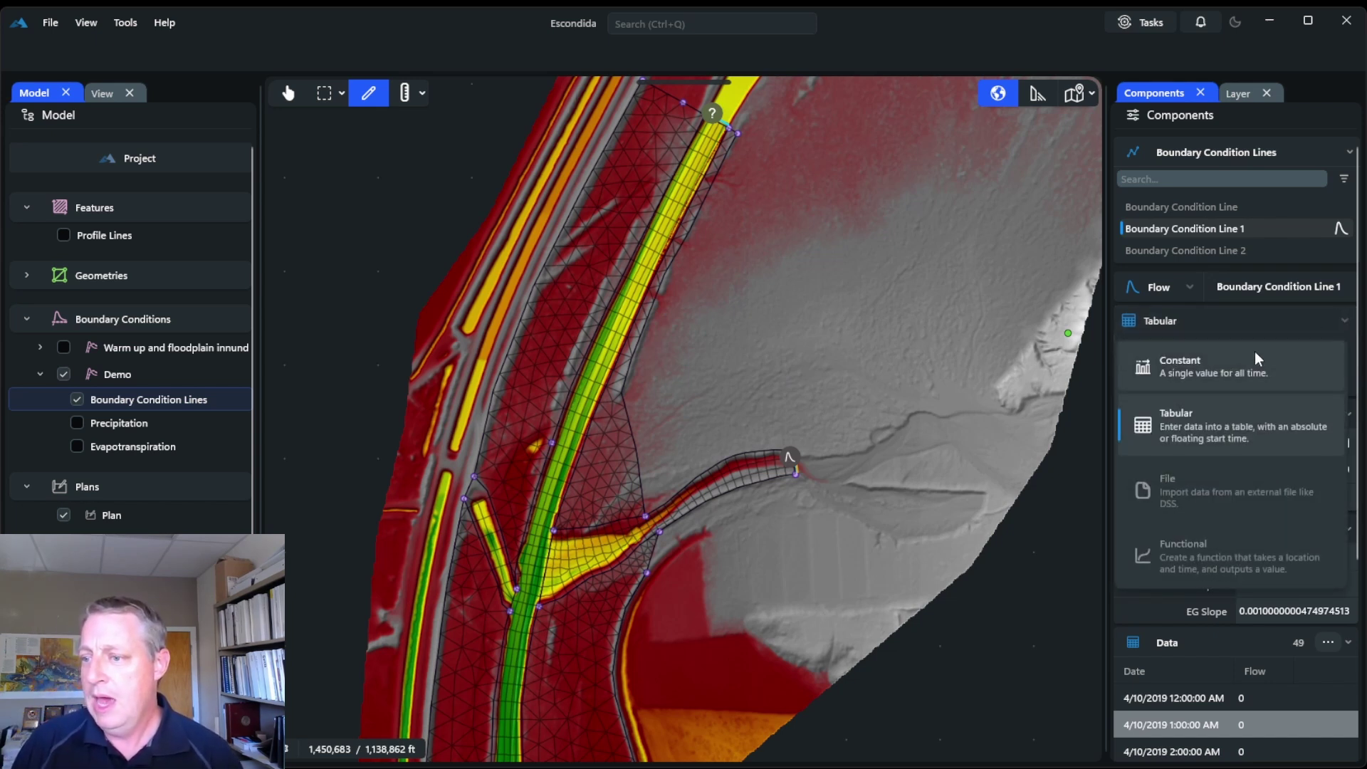
pyautogui.click(1217, 366)
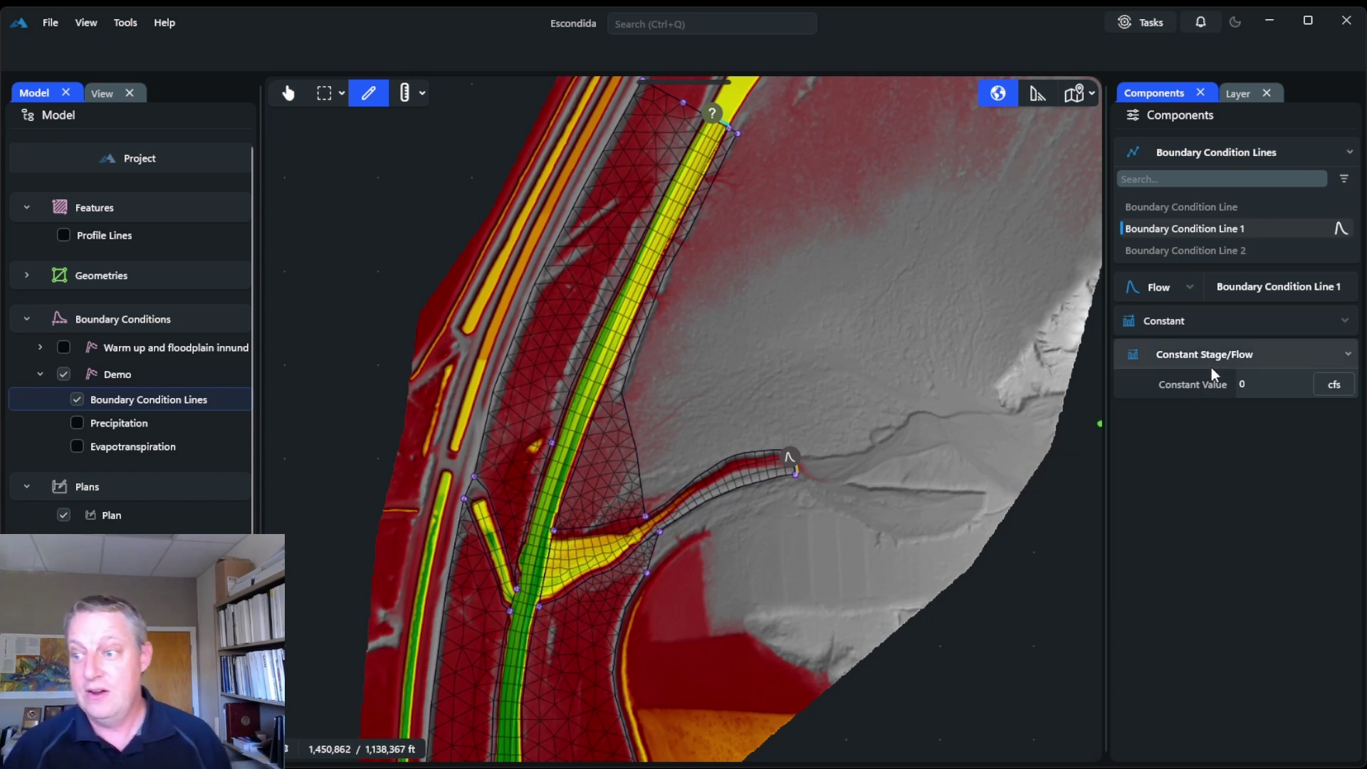
pyautogui.click(1233, 384)
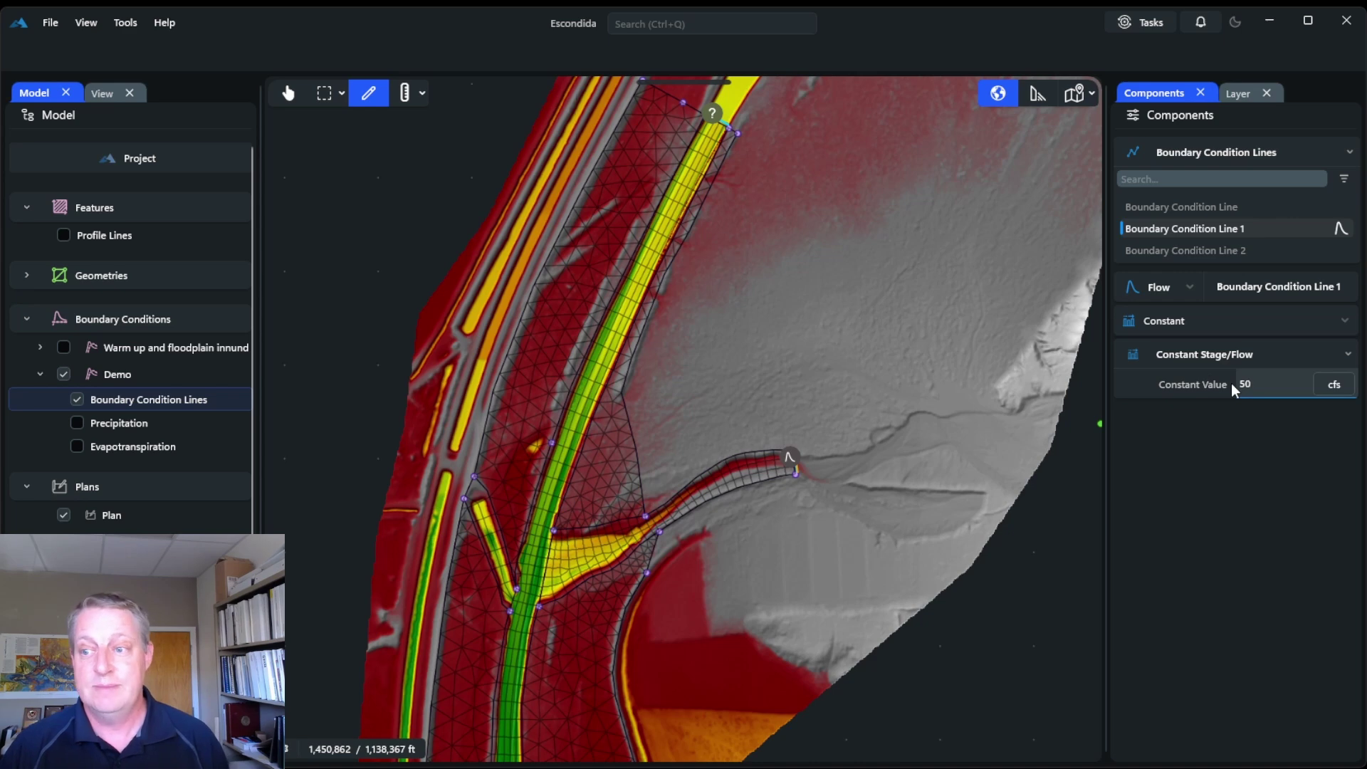
pyautogui.press('Return')
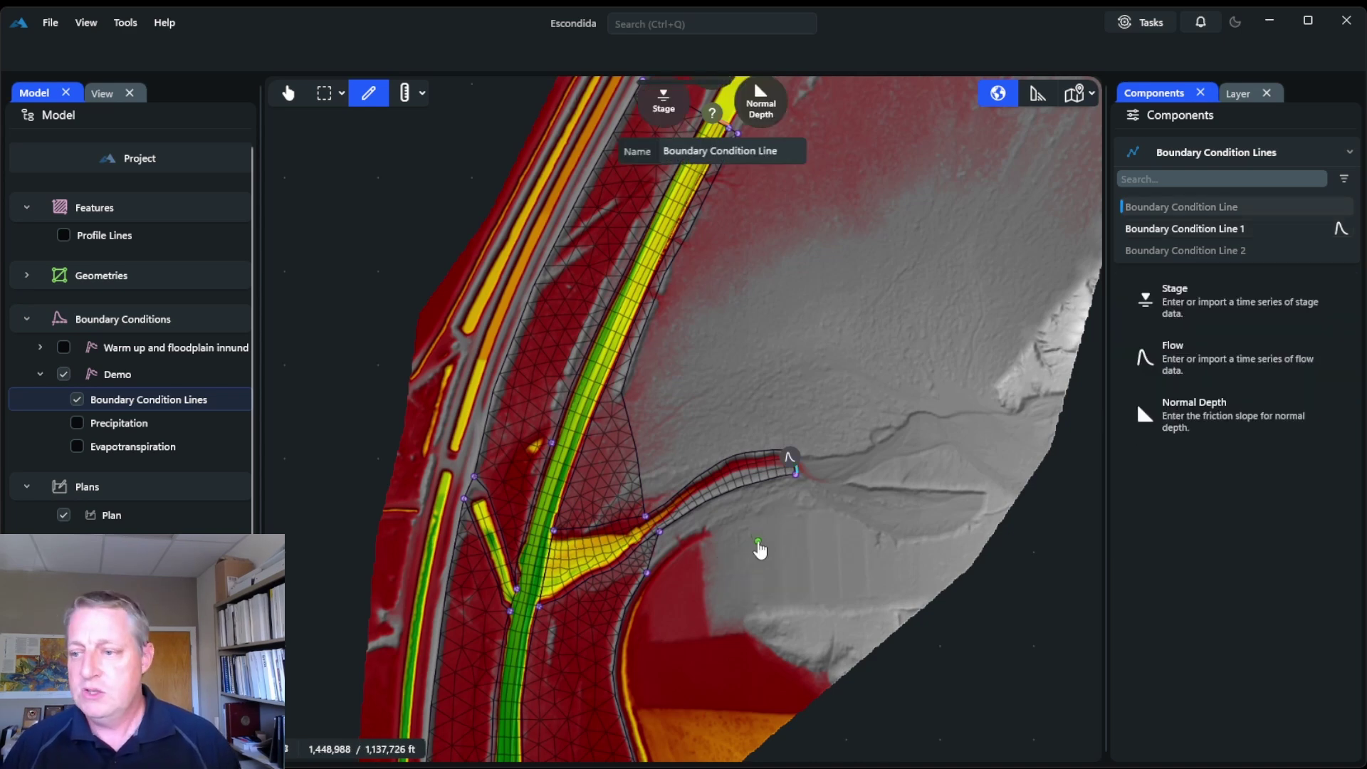
# Assign the Normal Depth type to the boundary condition line at the downstream edge of the main channel.
pyautogui.moveTo(757, 549); pyautogui.dragTo(826, 220)
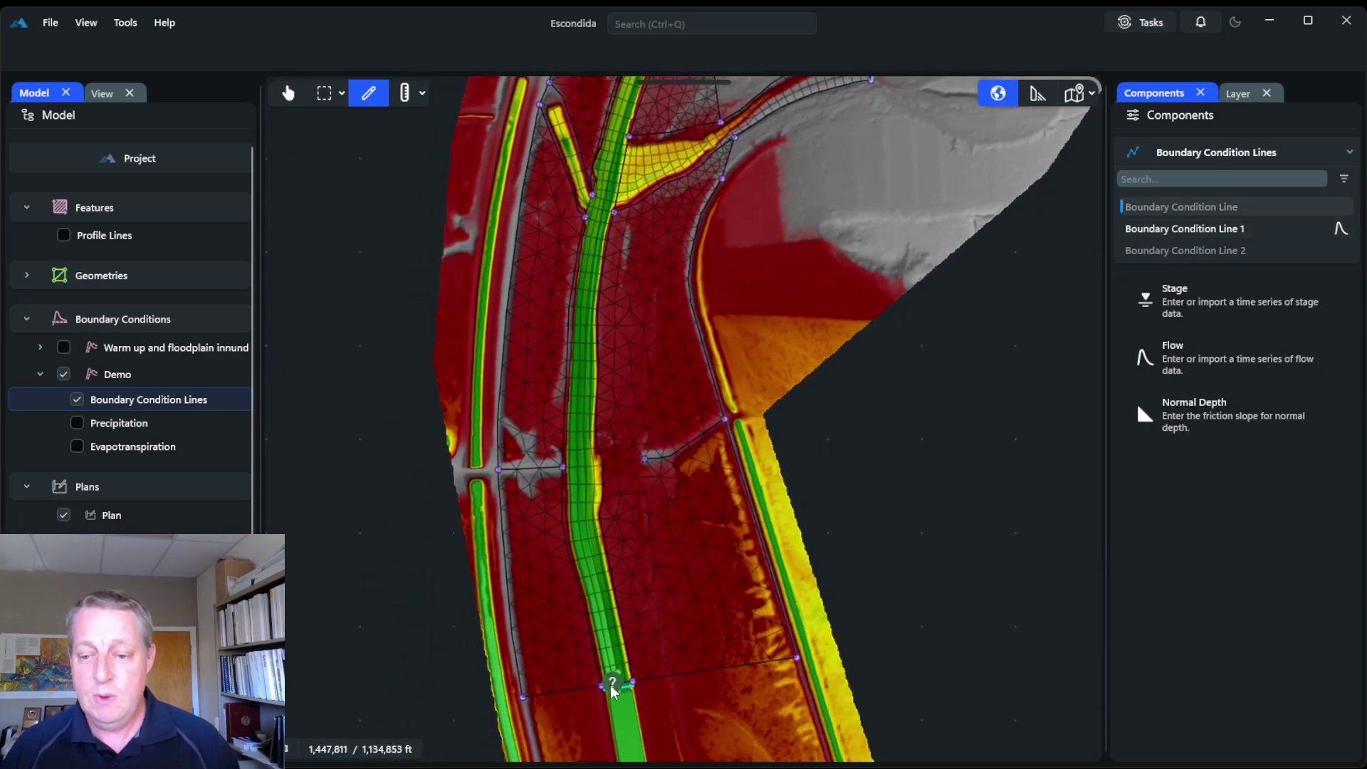
pyautogui.click(615, 682)
pyautogui.click(847, 530)
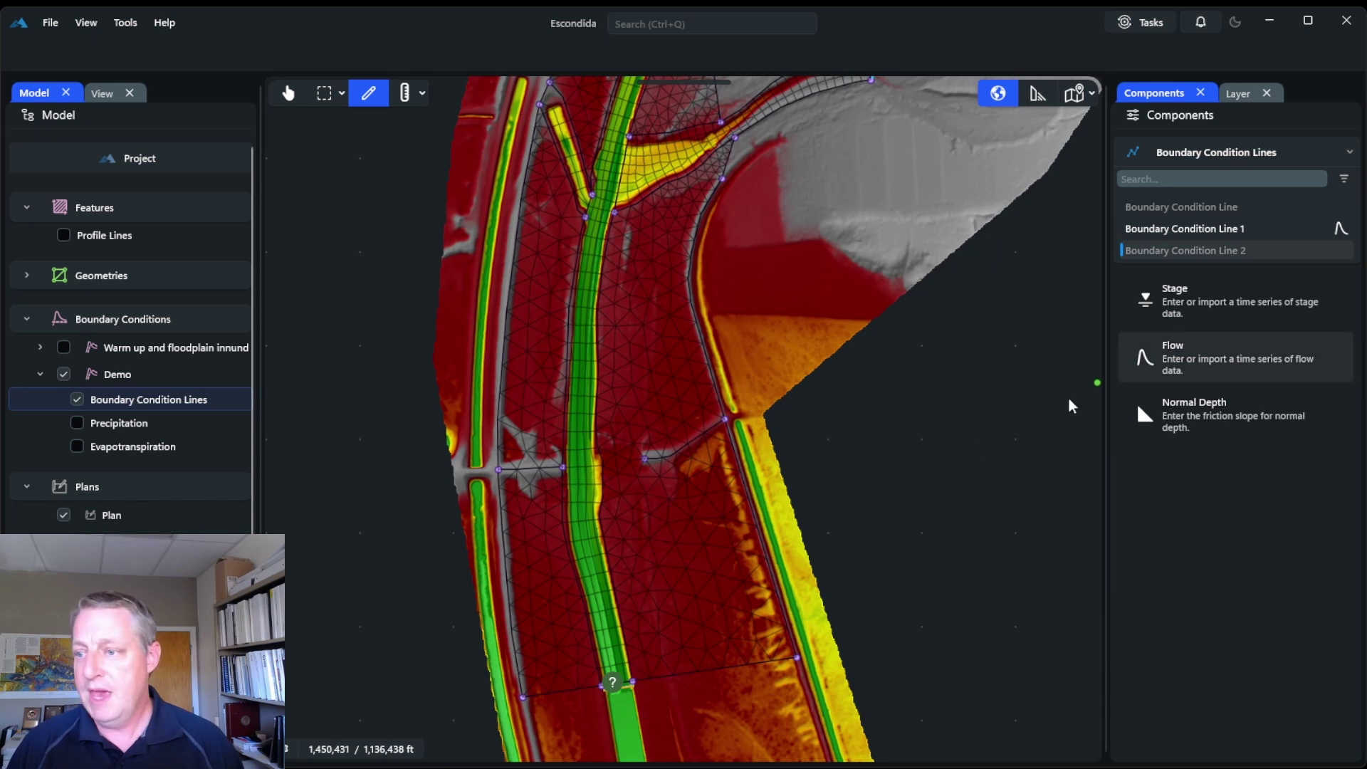
pyautogui.click(614, 684)
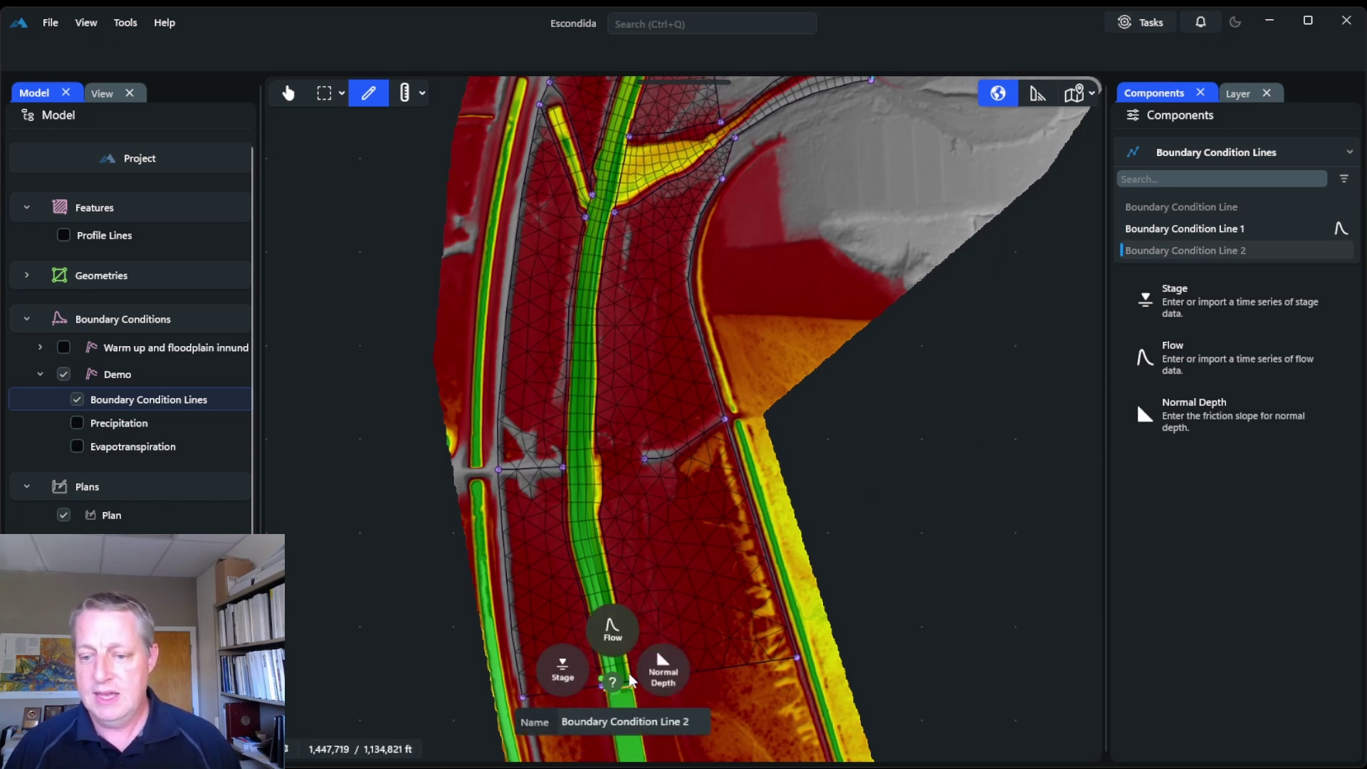
pyautogui.click(660, 672)
# Set the downstream line's friction slope to 0.001.
pyautogui.click(1258, 316)
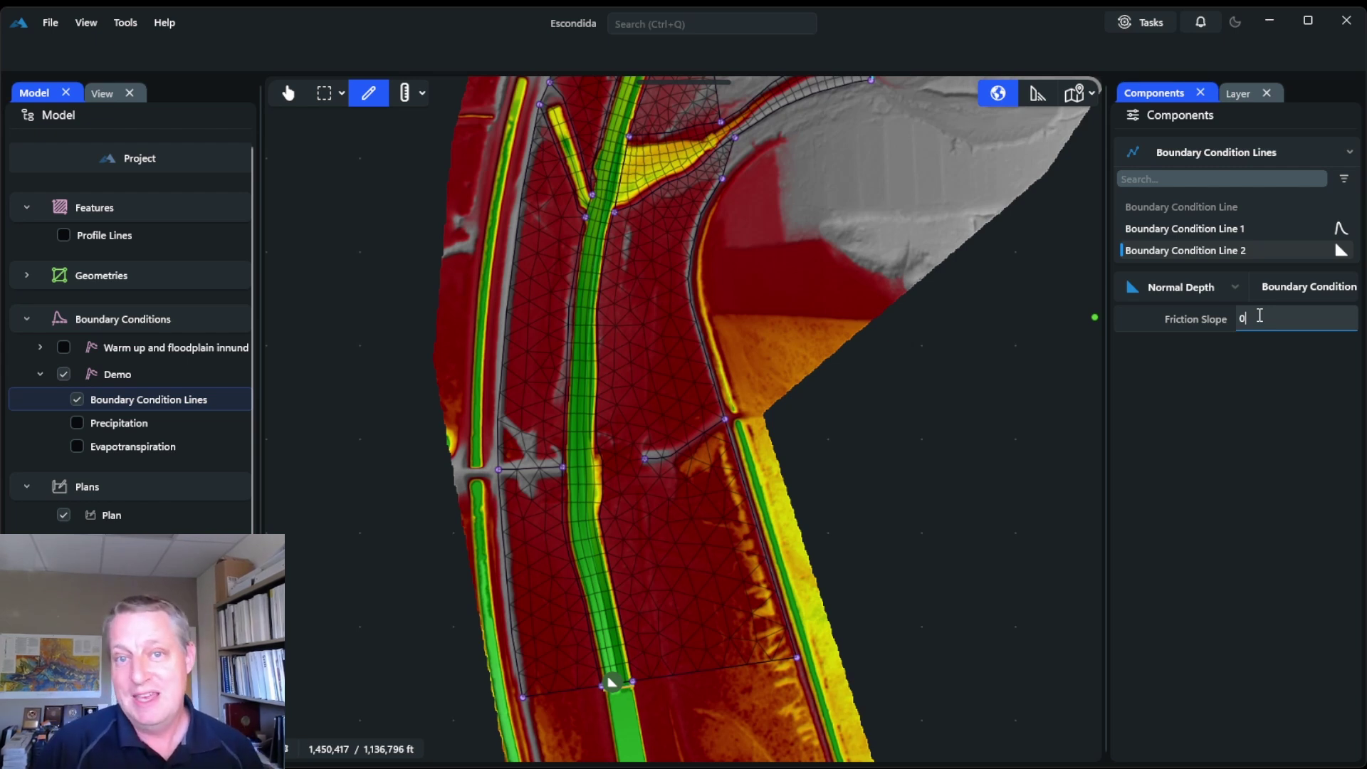
pyautogui.write('.0')
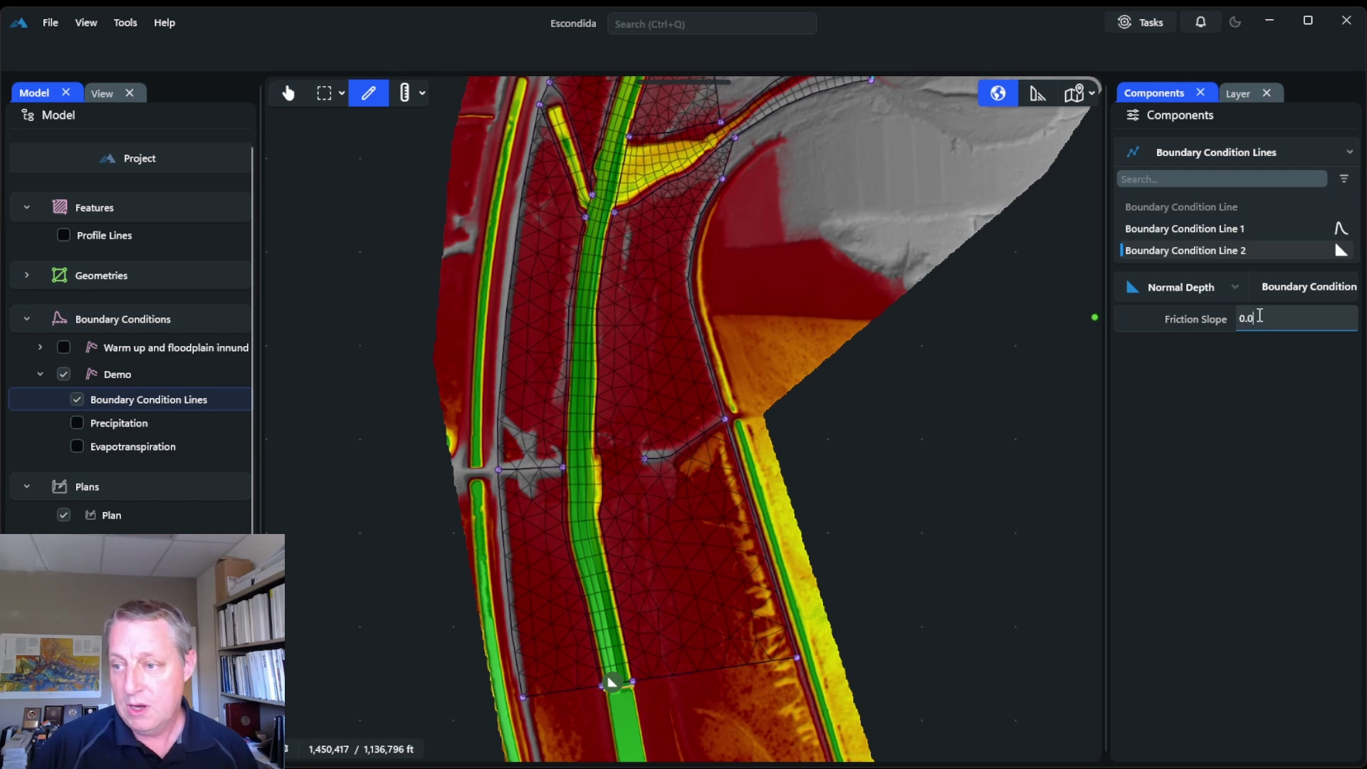
pyautogui.write('1')
pyautogui.press('BackSpace')
pyautogui.write('01')
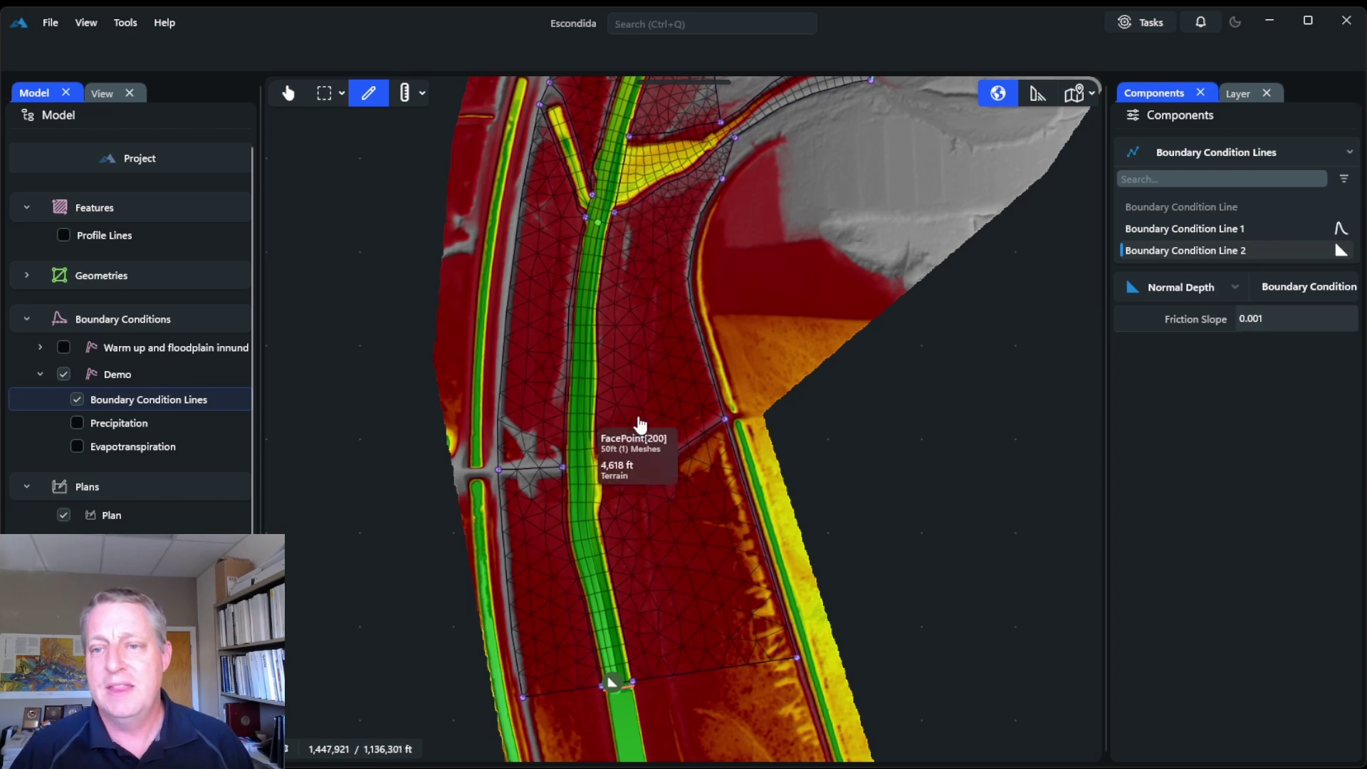
# Assign the Flow type to the main channel's upstream boundary condition line and clear all values from its flow table.
pyautogui.moveTo(654, 208); pyautogui.dragTo(635, 555)
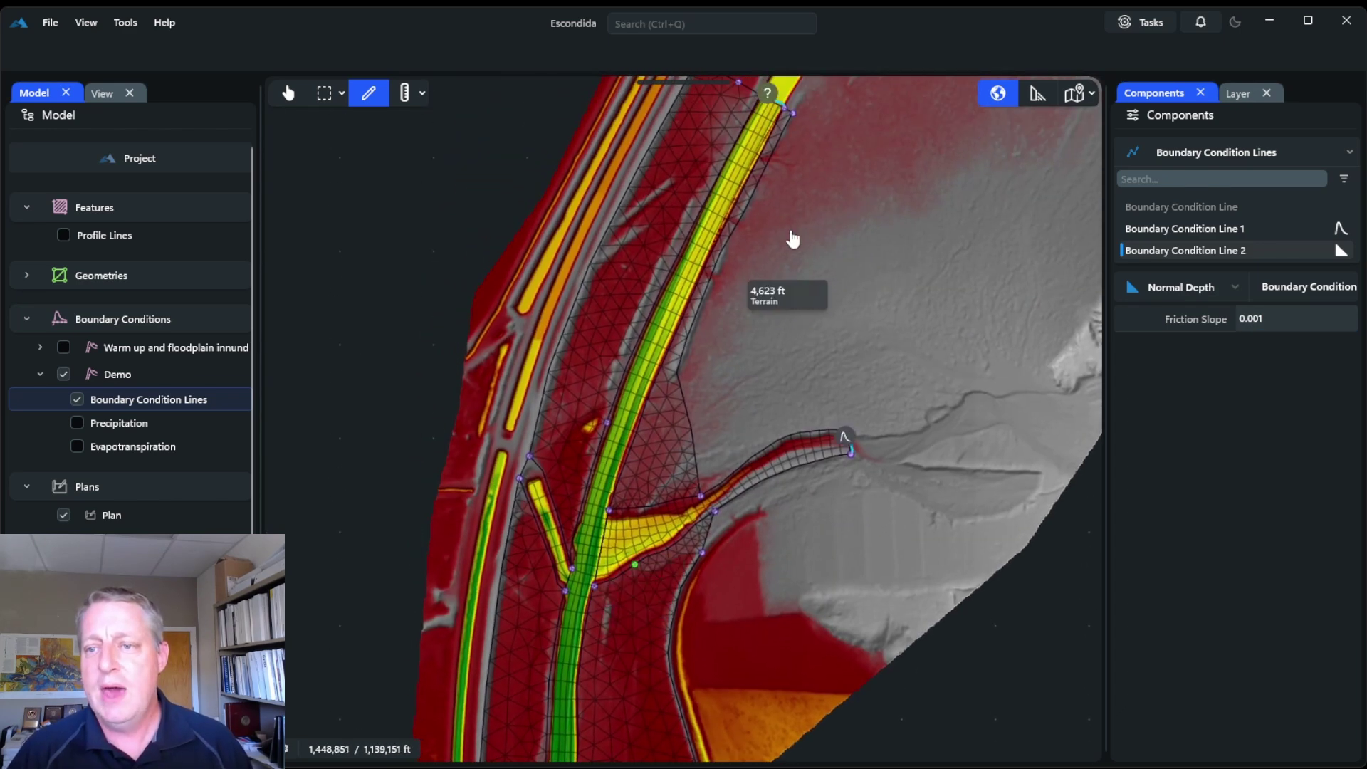
pyautogui.moveTo(763, 190); pyautogui.dragTo(723, 299)
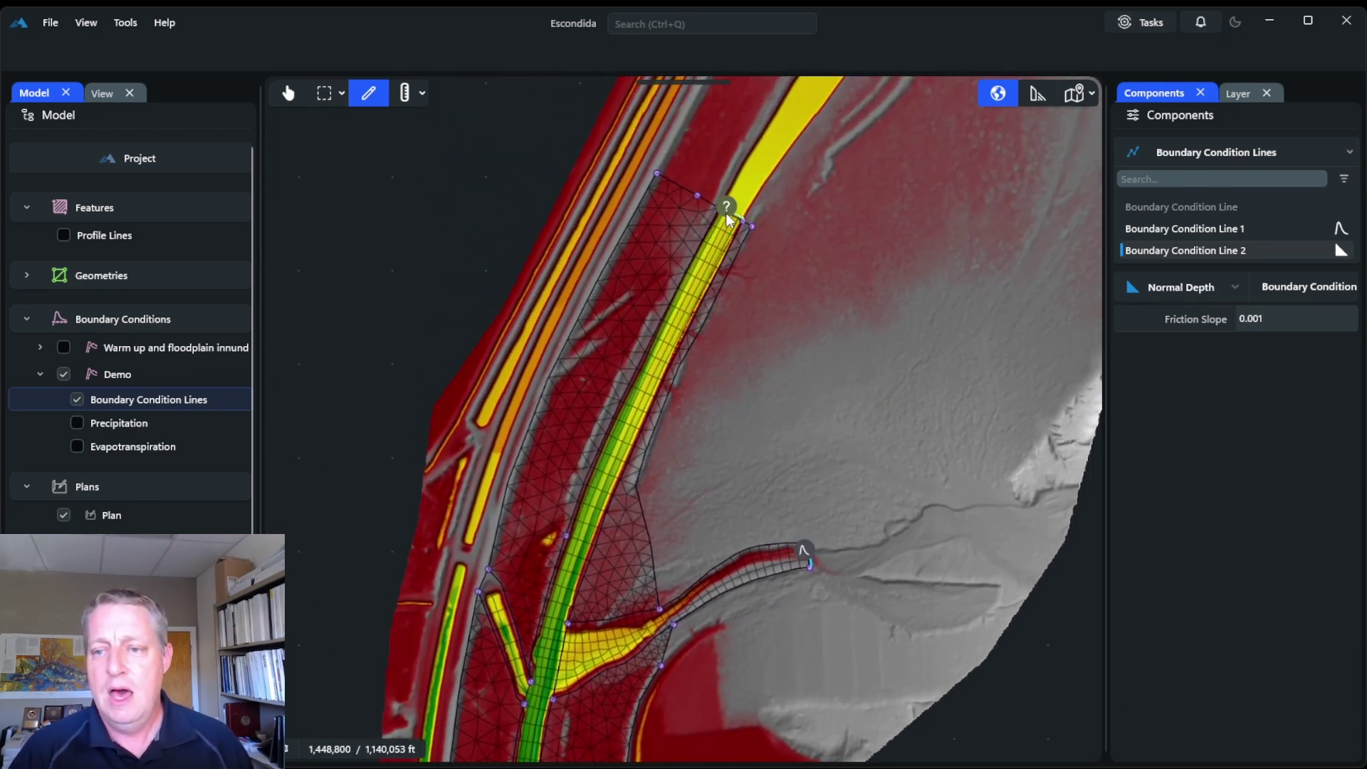
pyautogui.click(725, 207)
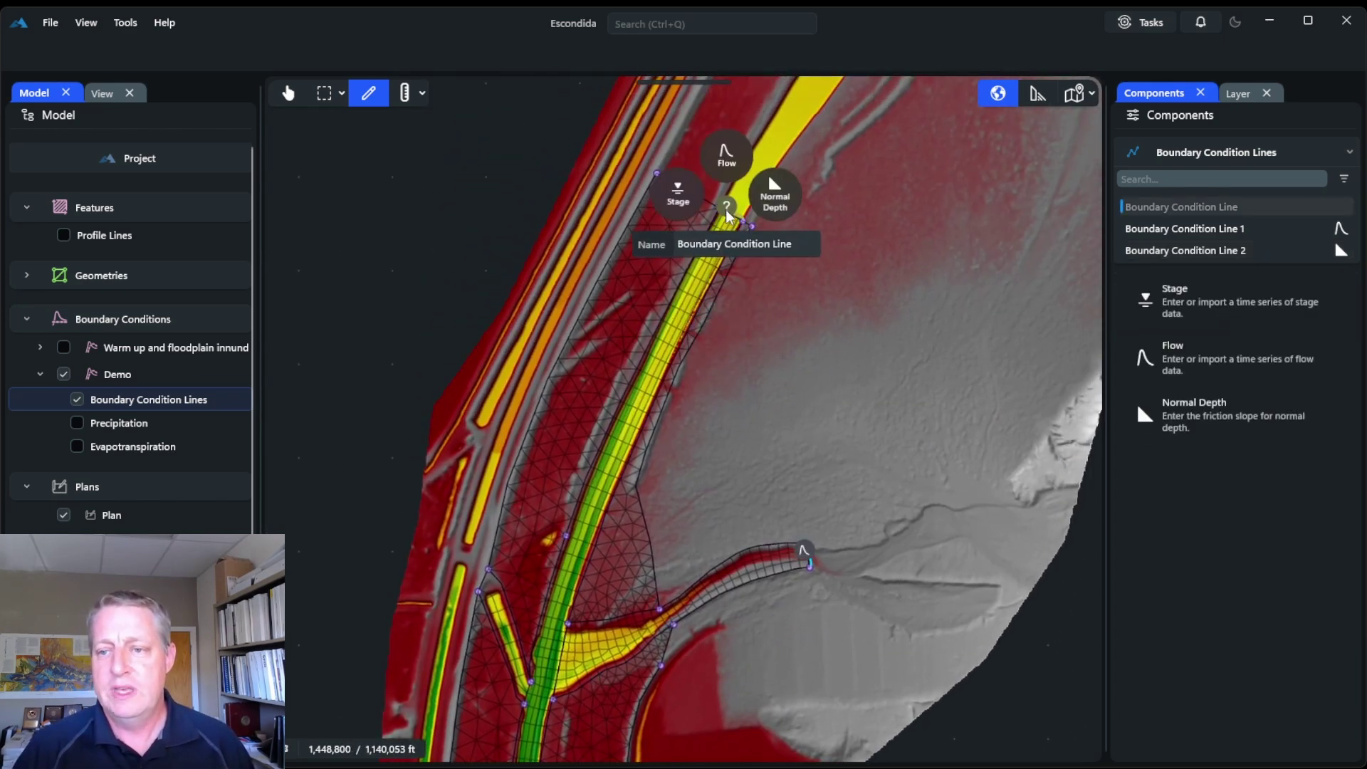
pyautogui.click(729, 166)
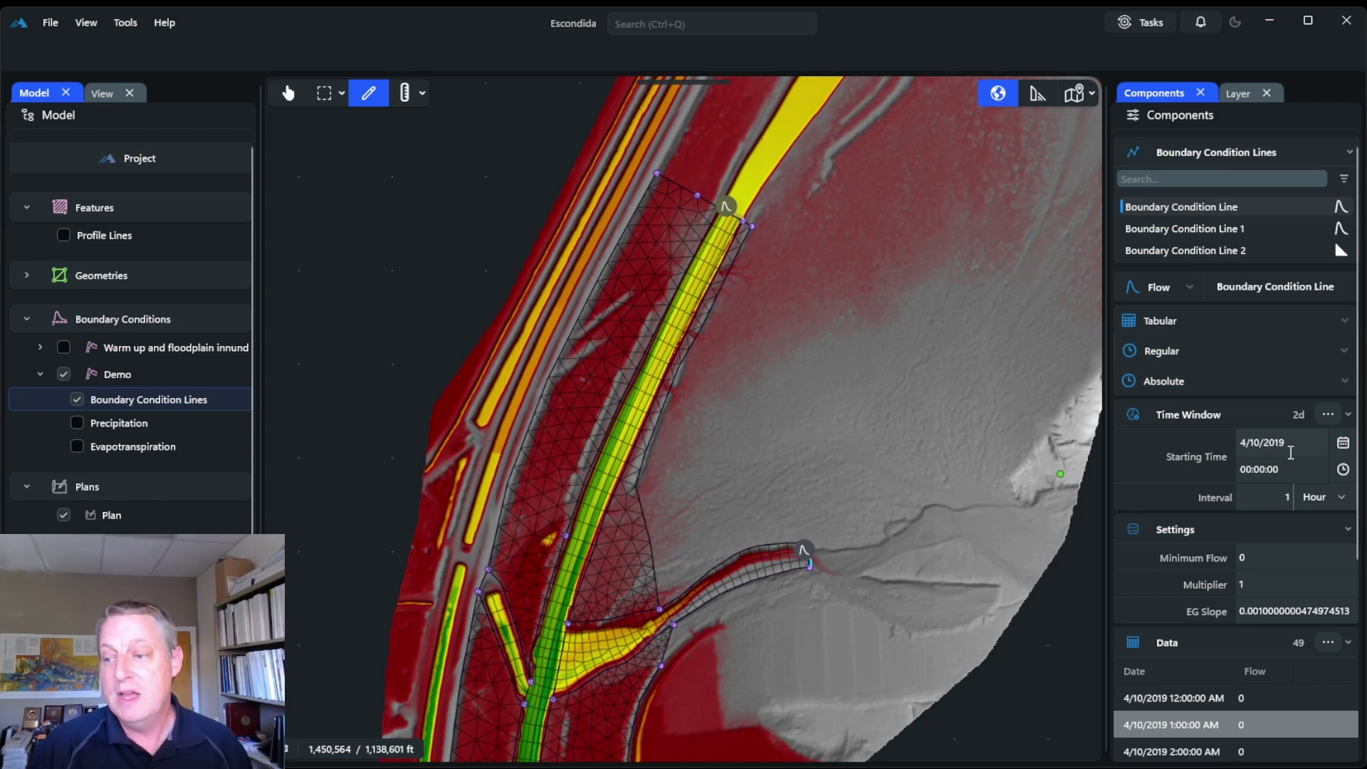
pyautogui.scroll(-5, 1290, 452)
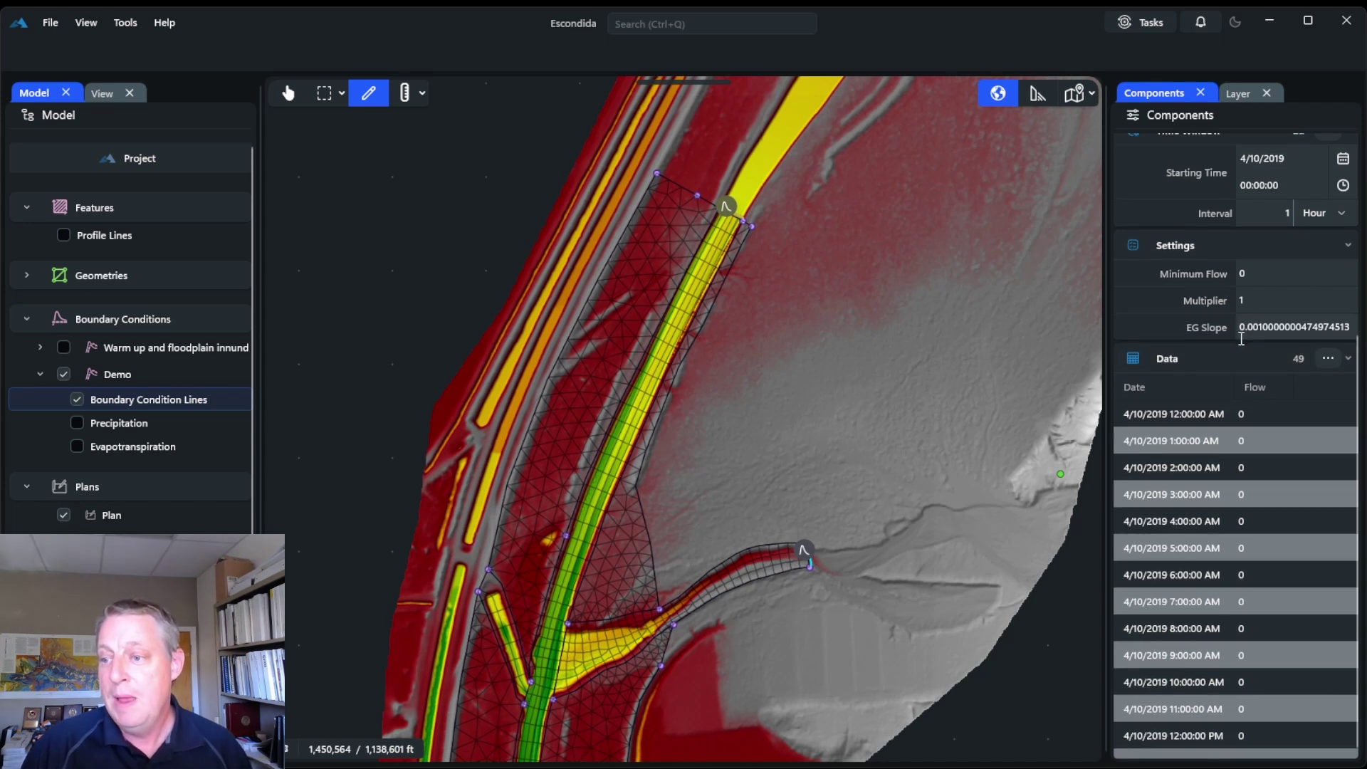
pyautogui.click(1328, 359)
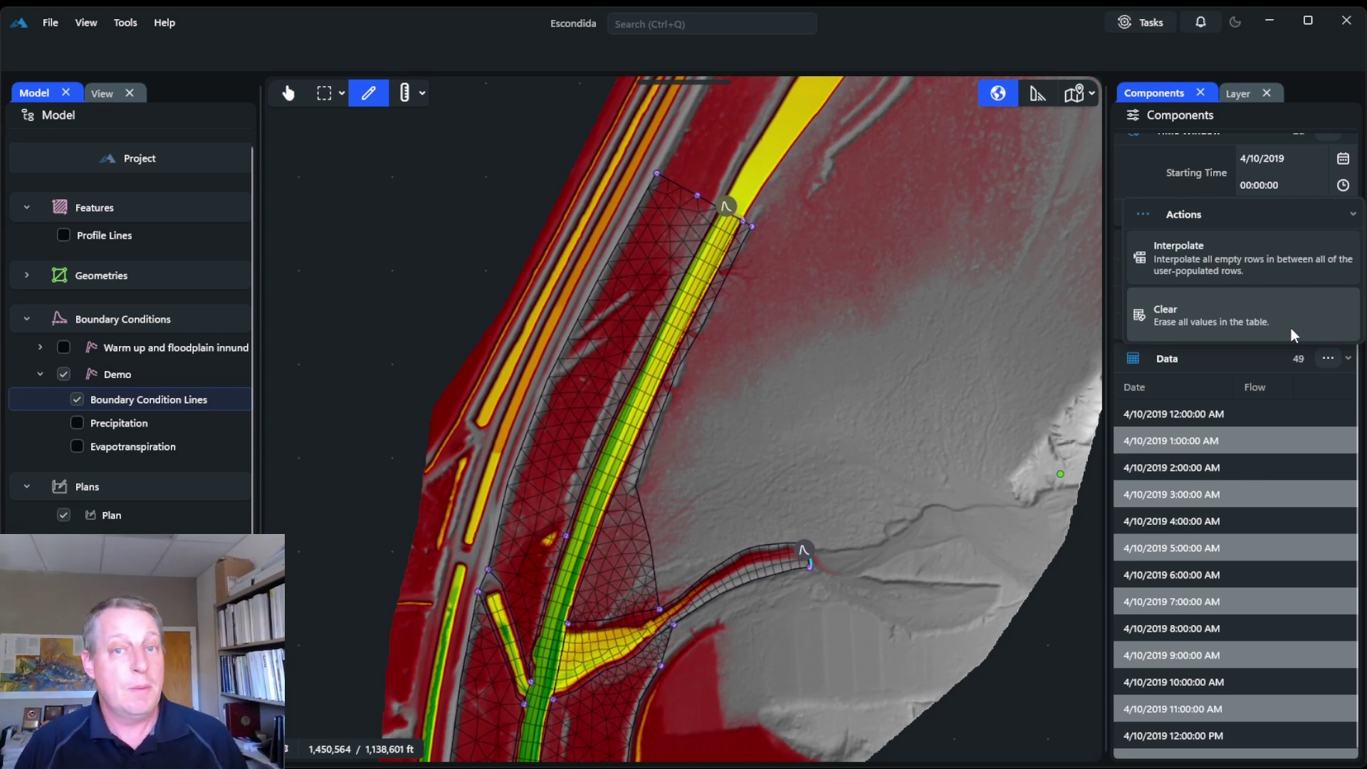
# Enter a flow of 300 for 4/10/2019 12:00:00 AM and for 4/10/2019 12:00:00 PM in the upstream line's data table.
pyautogui.click(1257, 412)
pyautogui.click(1258, 413)
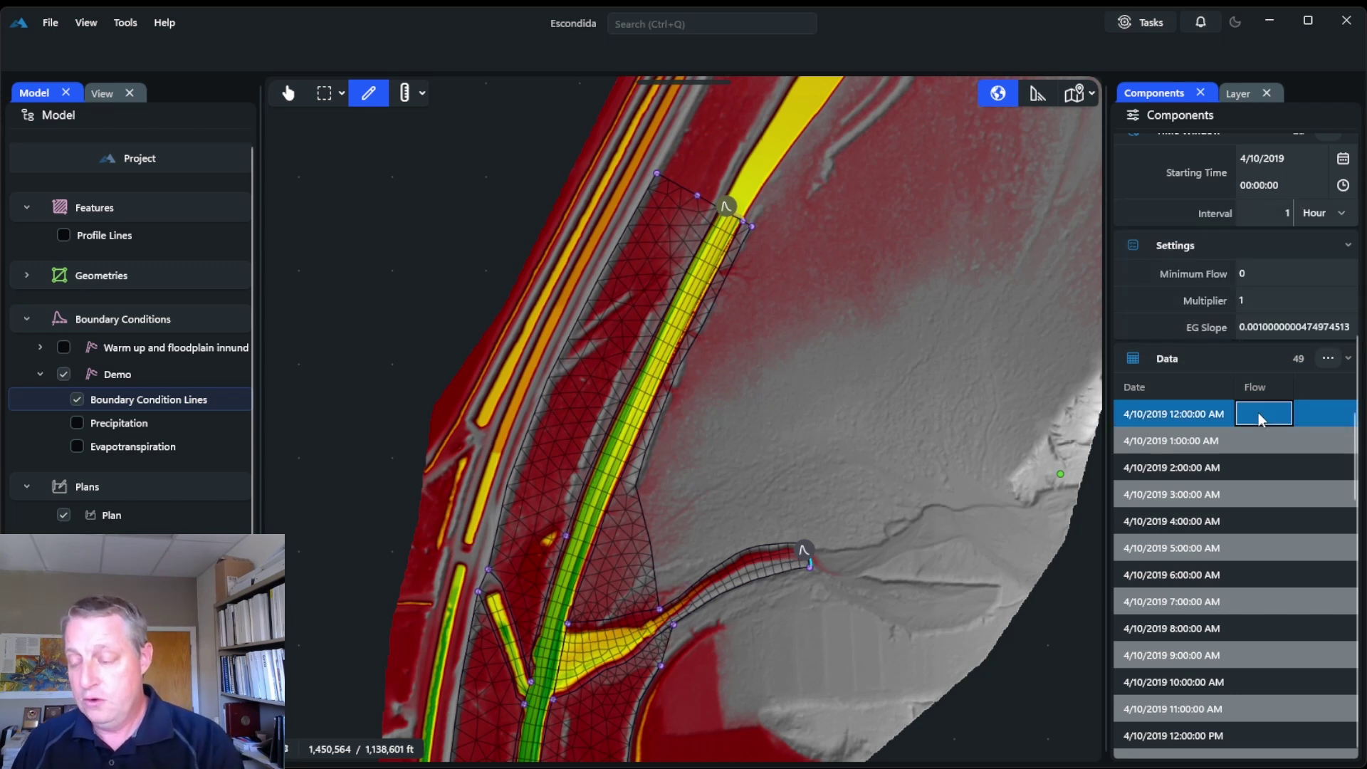
pyautogui.write('3')
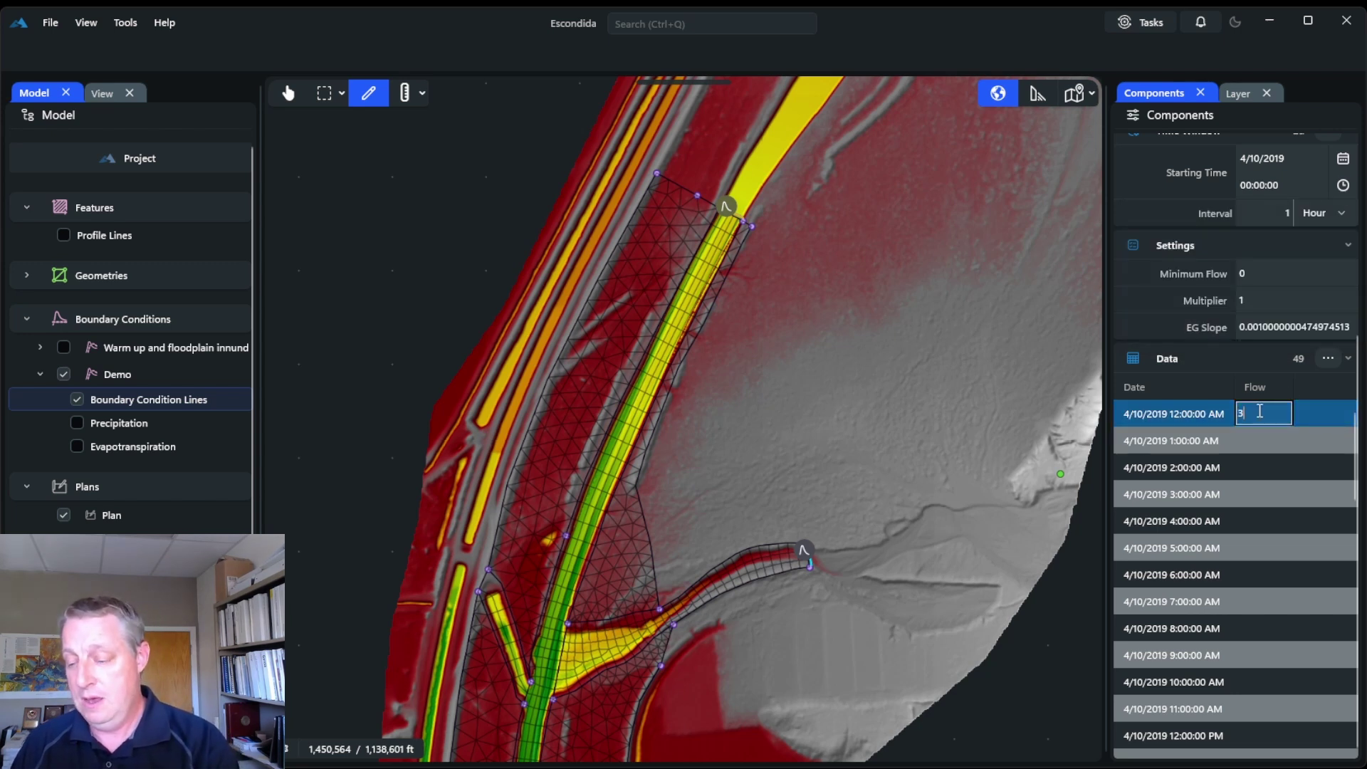
pyautogui.write('00')
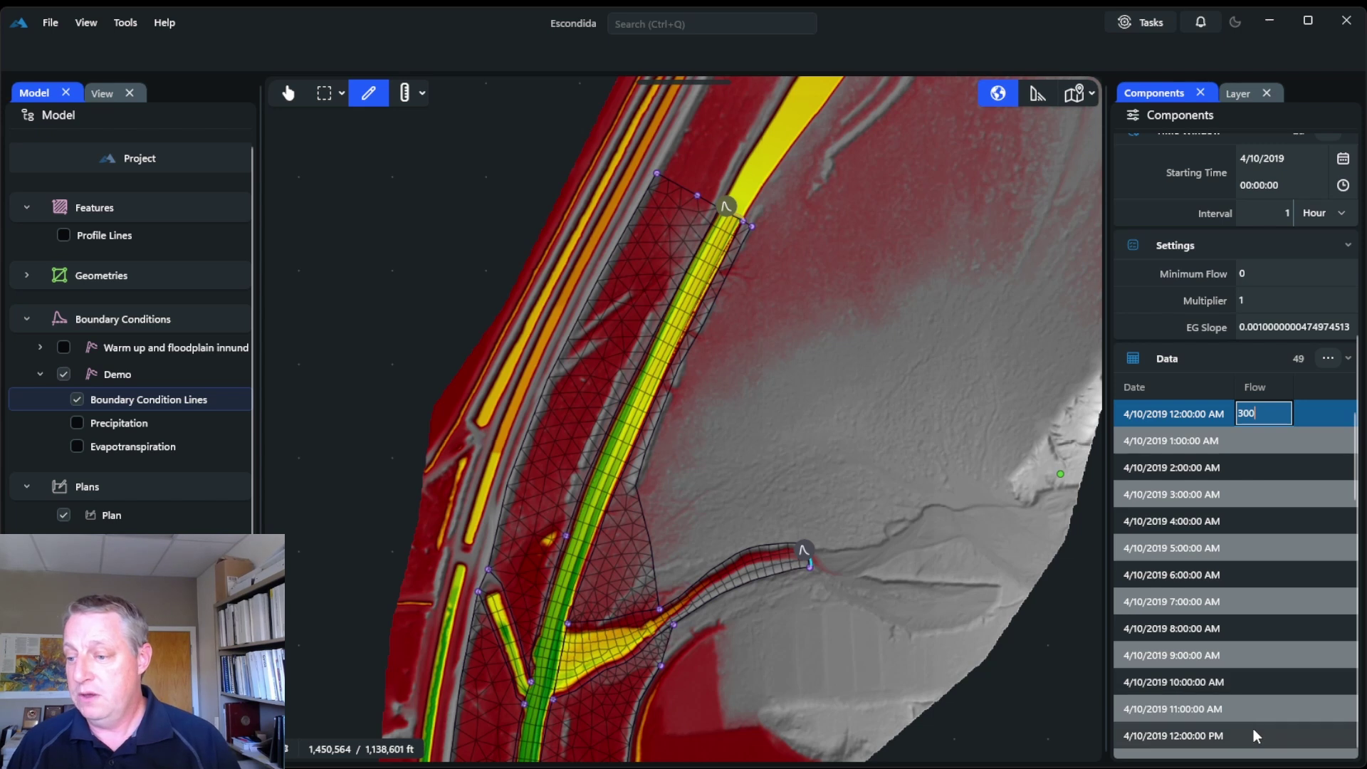
pyautogui.click(1254, 733)
pyautogui.click(1254, 733)
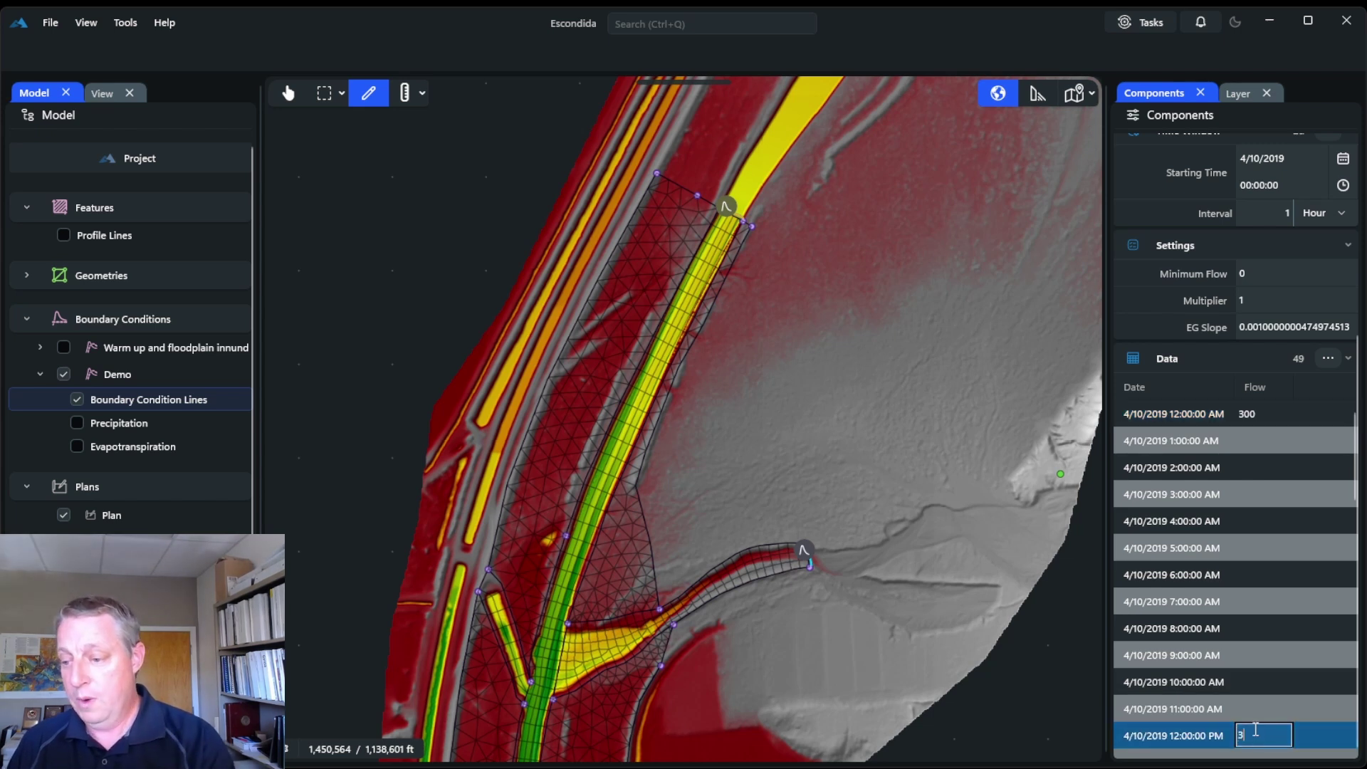
pyautogui.write('300')
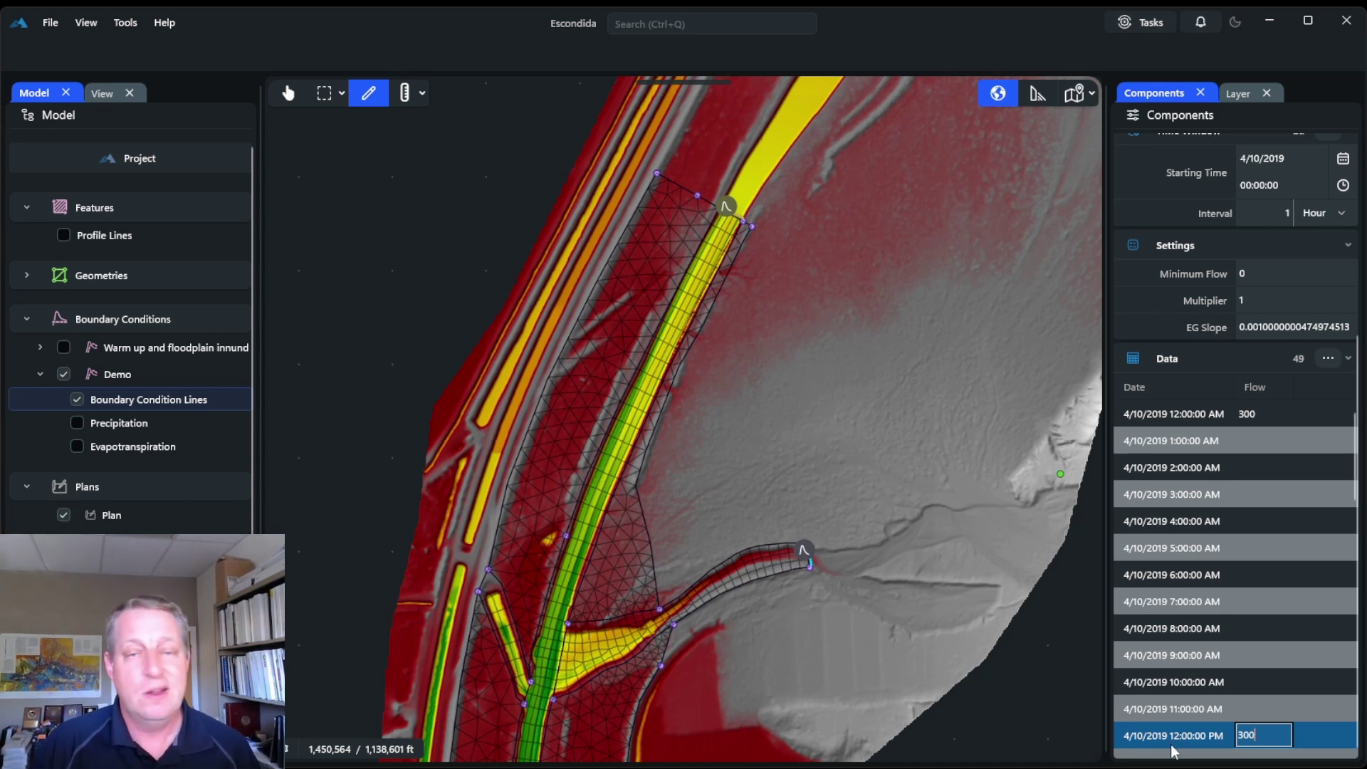
pyautogui.scroll(-3, 1177, 719)
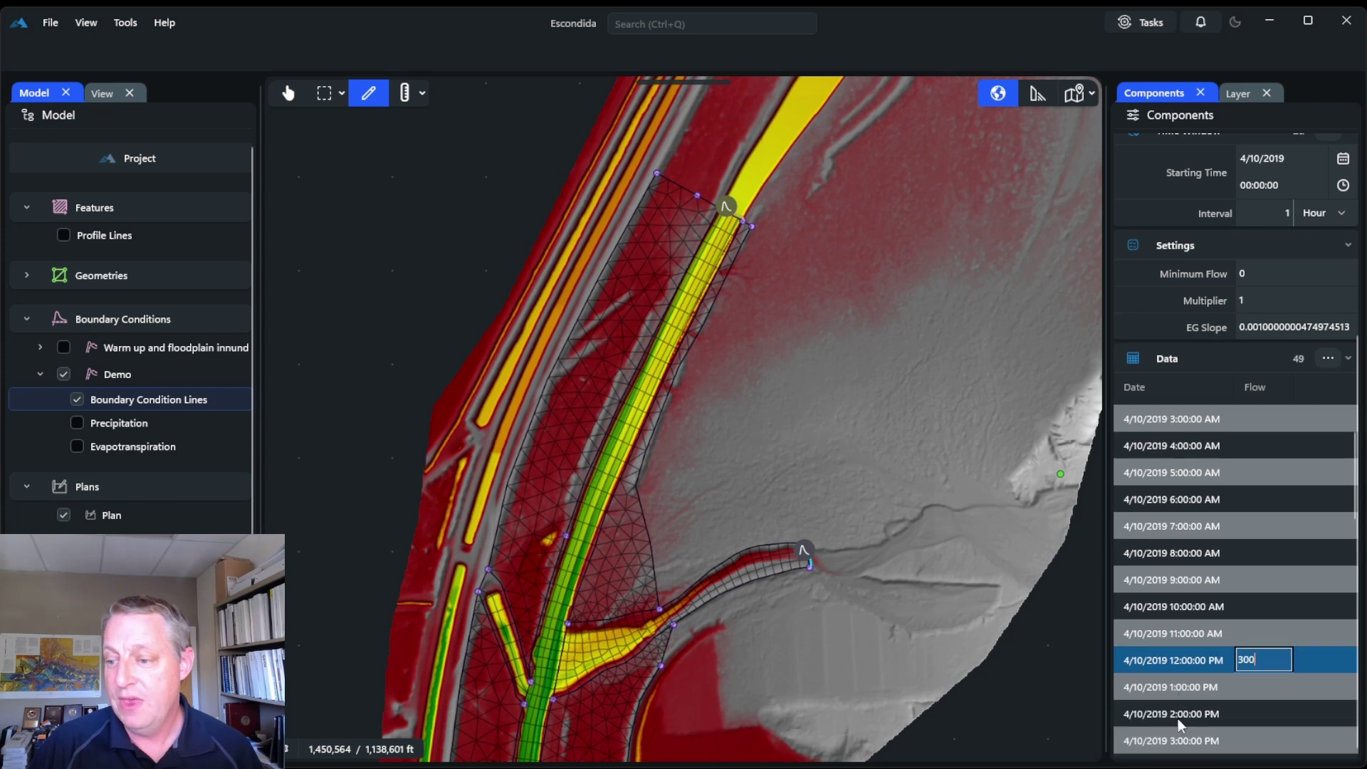
pyautogui.scroll(-1, 1177, 719)
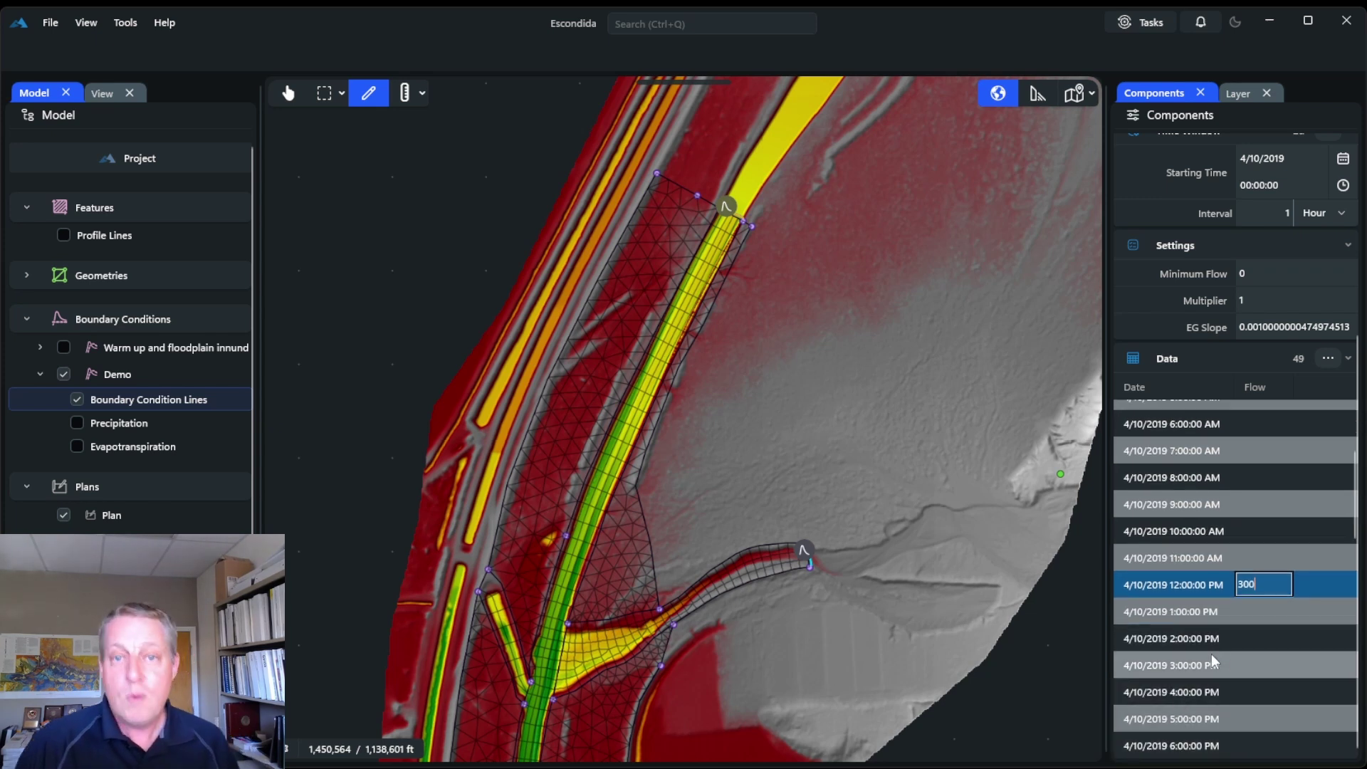
# Enter a flow of 6000 for 4/11/2019 12:00:00 AM and 600 for 4/12/2019 12:00:00 AM in the upstream line's data table.
pyautogui.scroll(-1, 1246, 581)
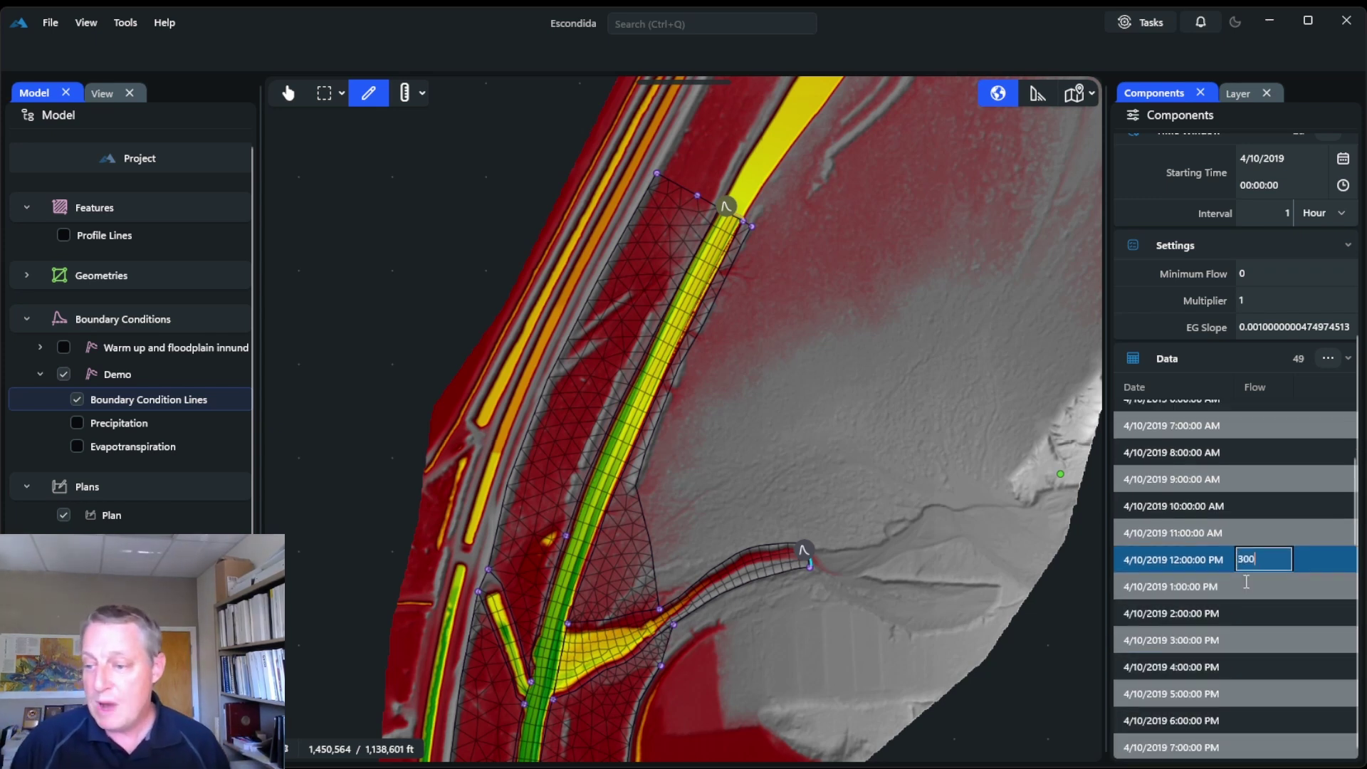
pyautogui.scroll(-6, 1246, 581)
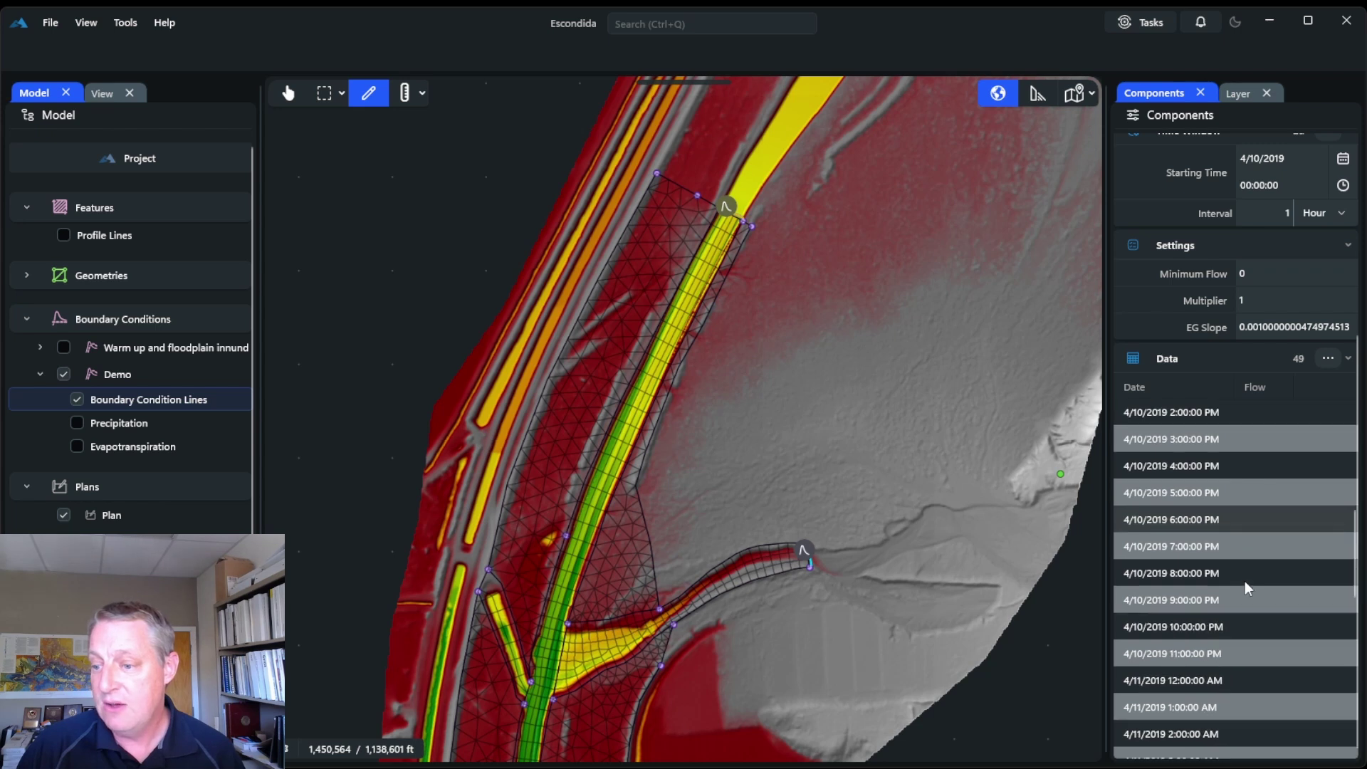
pyautogui.scroll(-1, 1244, 581)
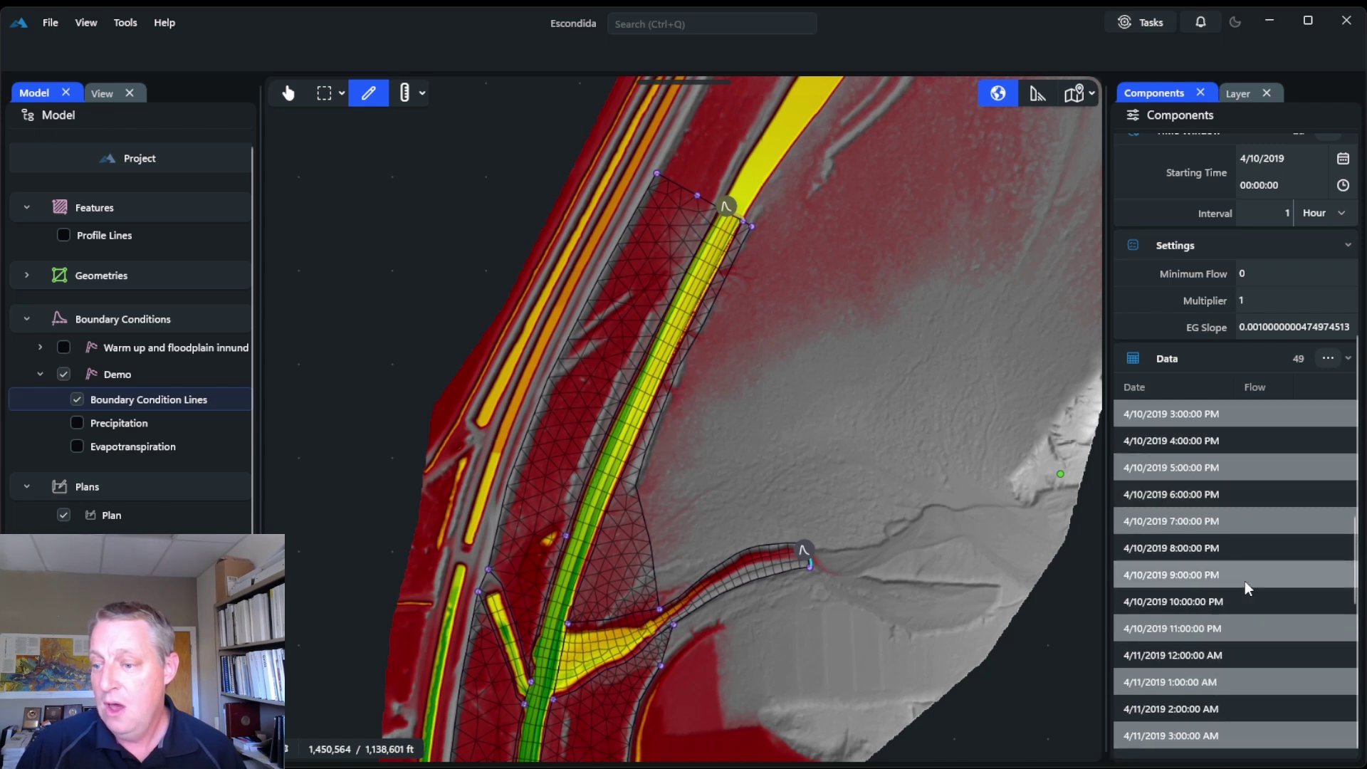
pyautogui.click(1246, 651)
pyautogui.write('6000')
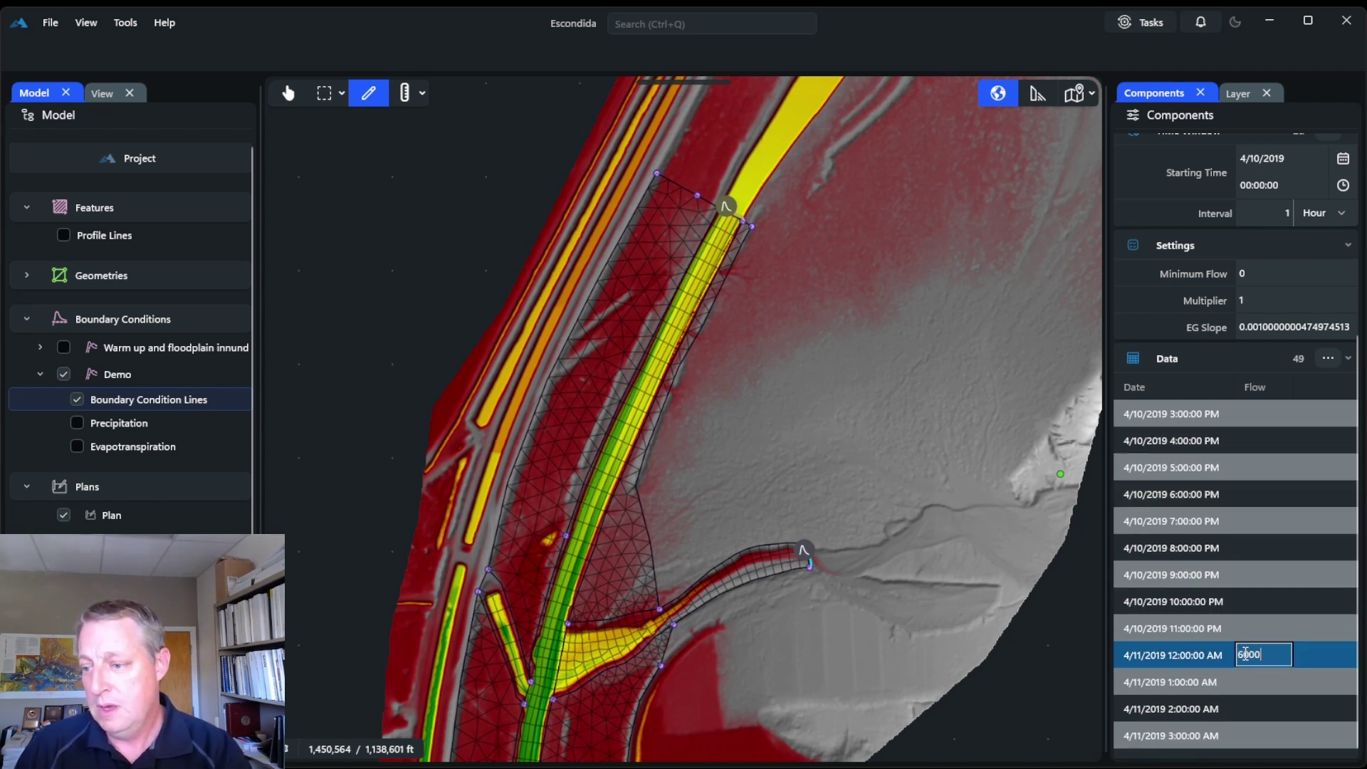
pyautogui.scroll(-7, 1244, 652)
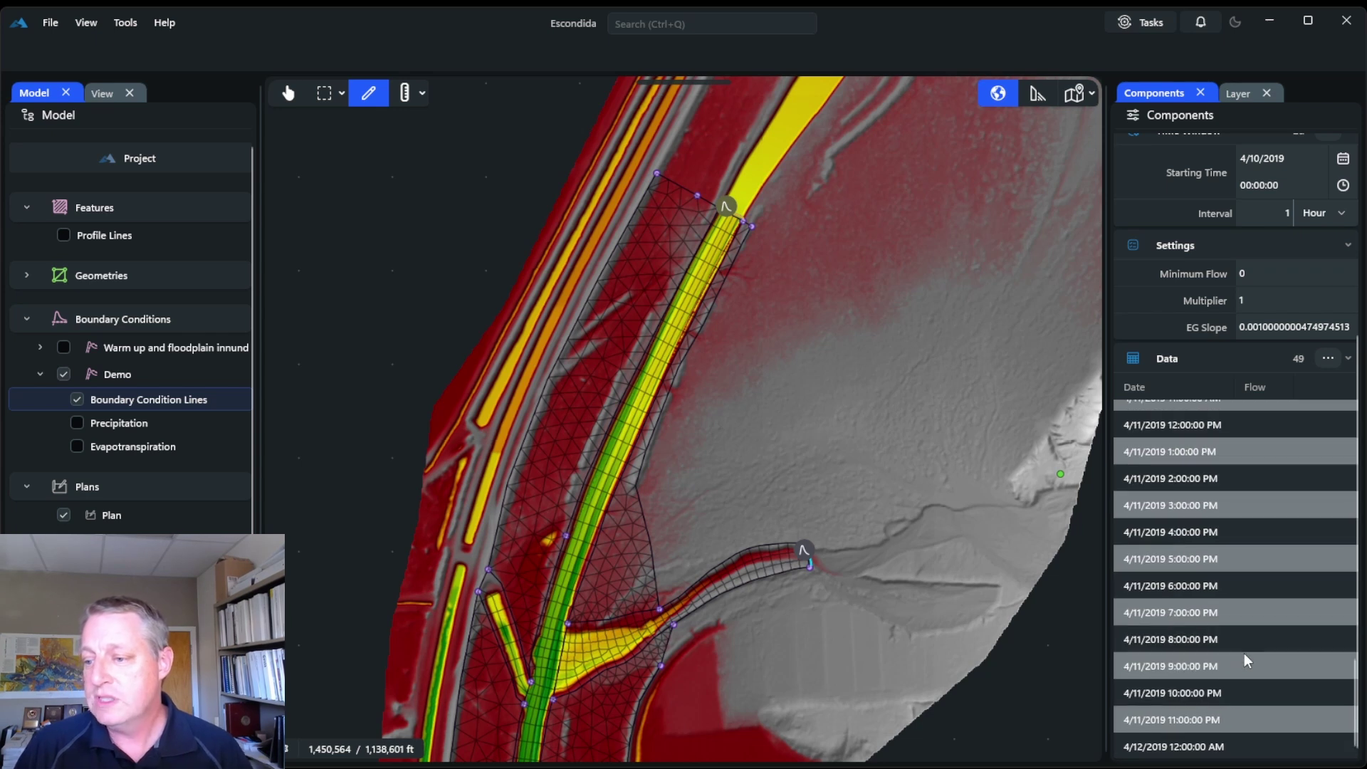
pyautogui.click(1249, 745)
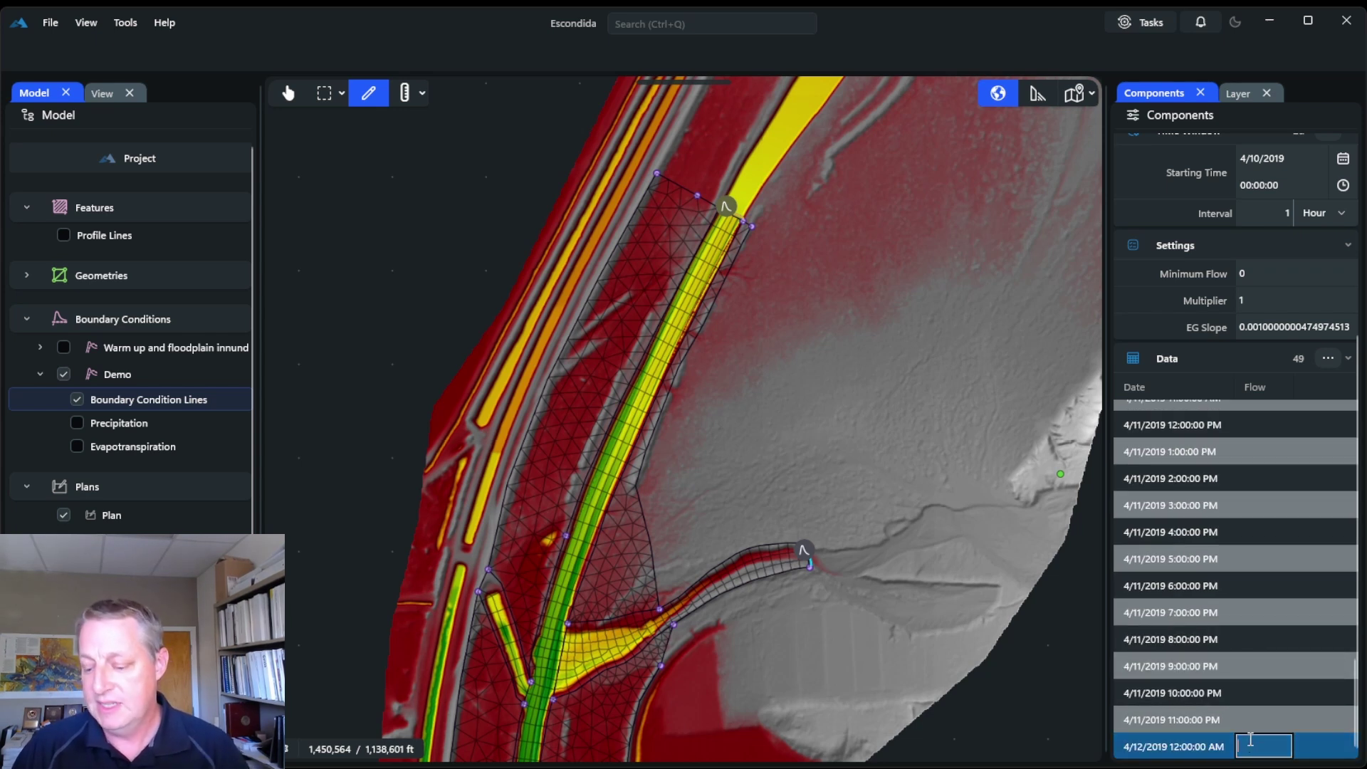
pyautogui.write('600')
pyautogui.click(1260, 718)
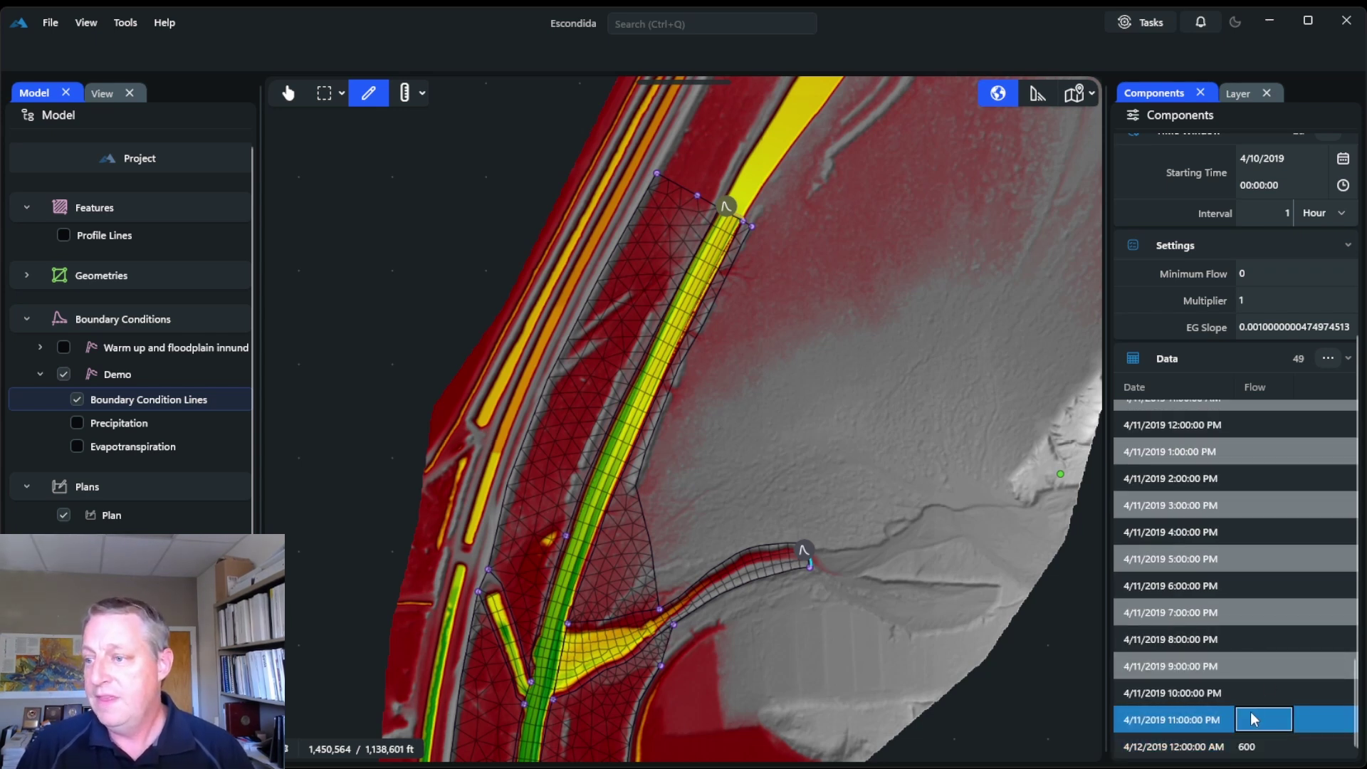
# Interpolate all empty rows between the entered flows in the upstream line's data table.
pyautogui.click(1327, 359)
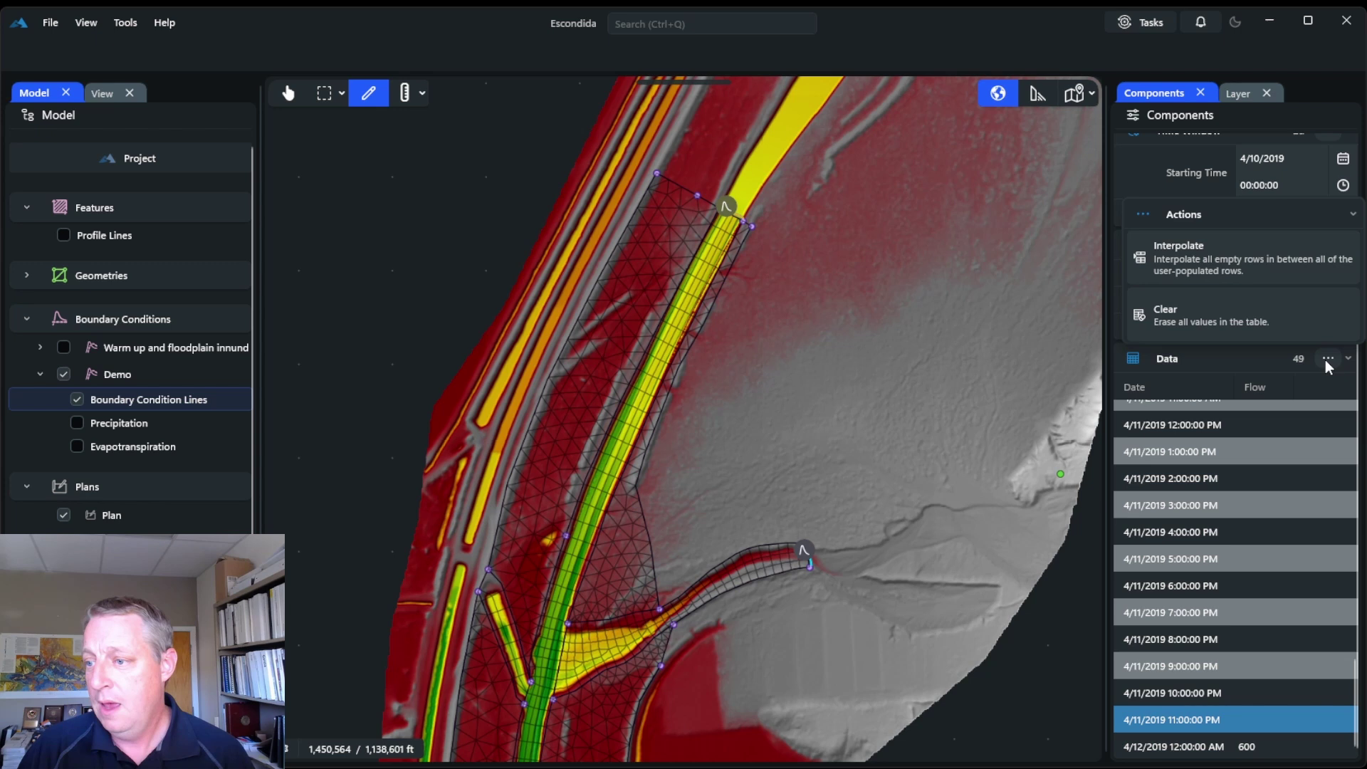
pyautogui.click(1242, 263)
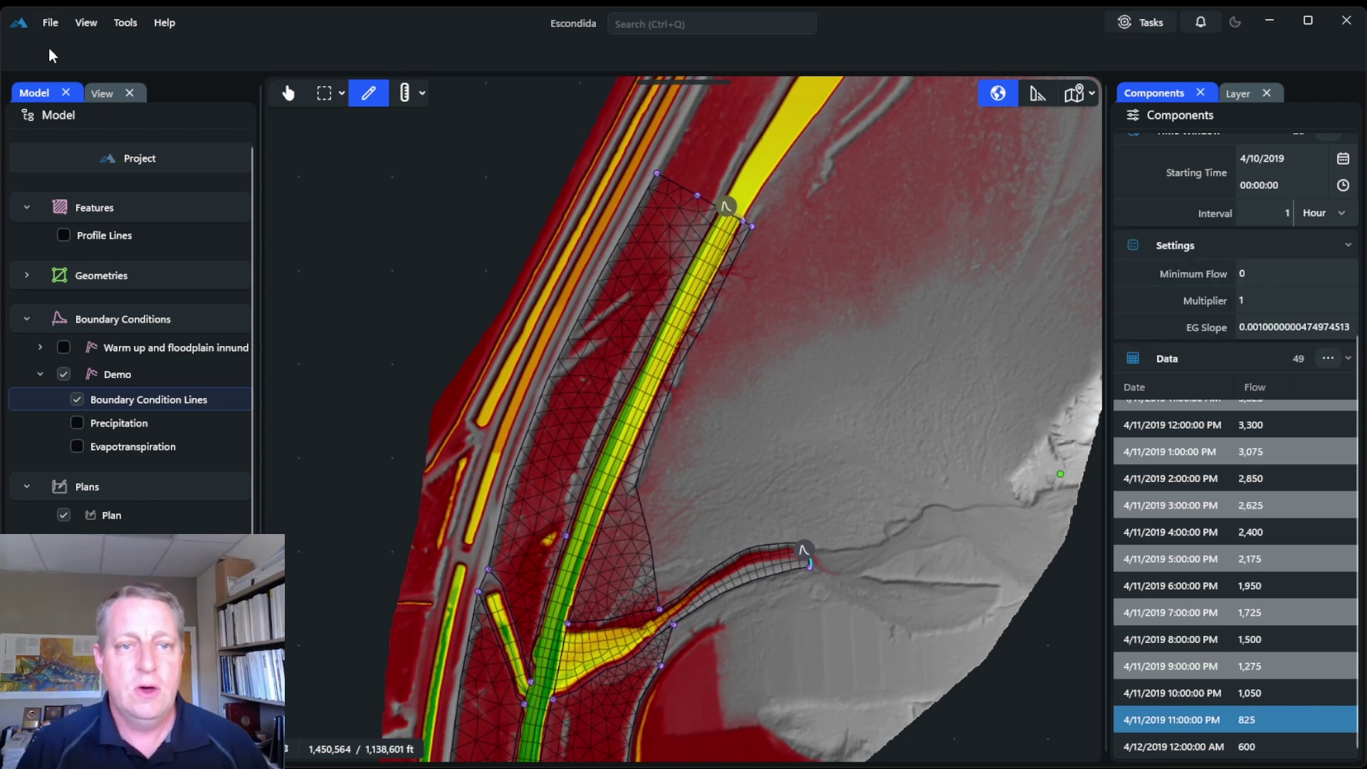
pyautogui.click(50, 23)
pyautogui.click(65, 93)
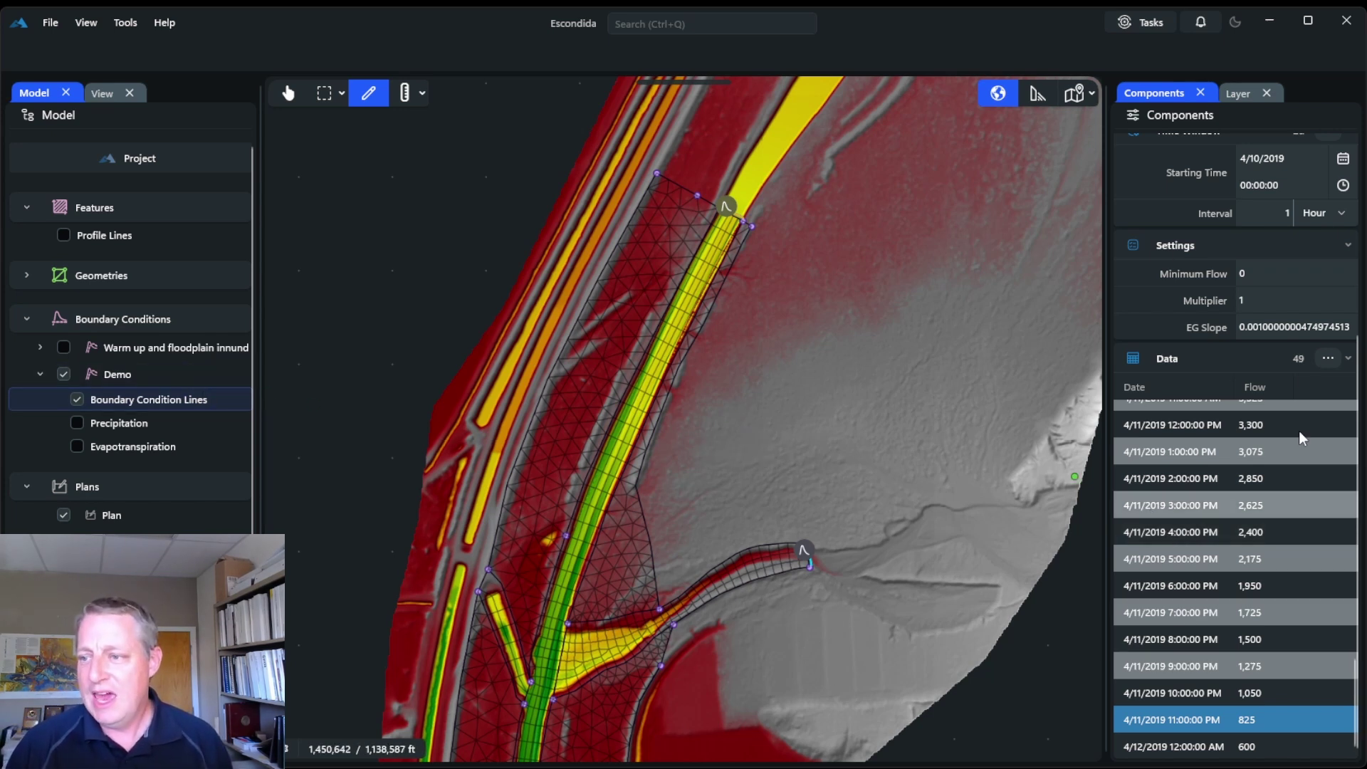
# Open the Demo boundary condition's editor and undock it into its own window.
pyautogui.rightClick(134, 374)
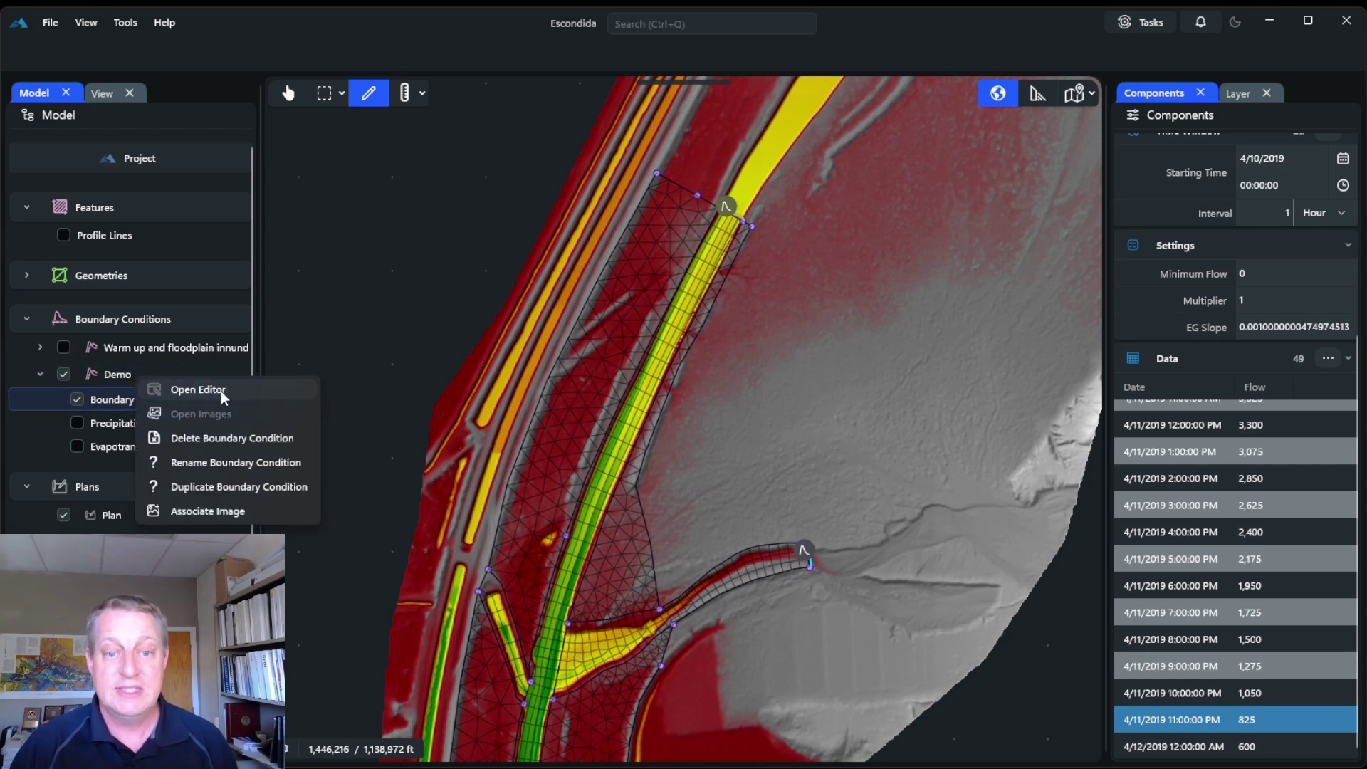
pyautogui.click(220, 391)
pyautogui.moveTo(906, 563); pyautogui.dragTo(690, 182)
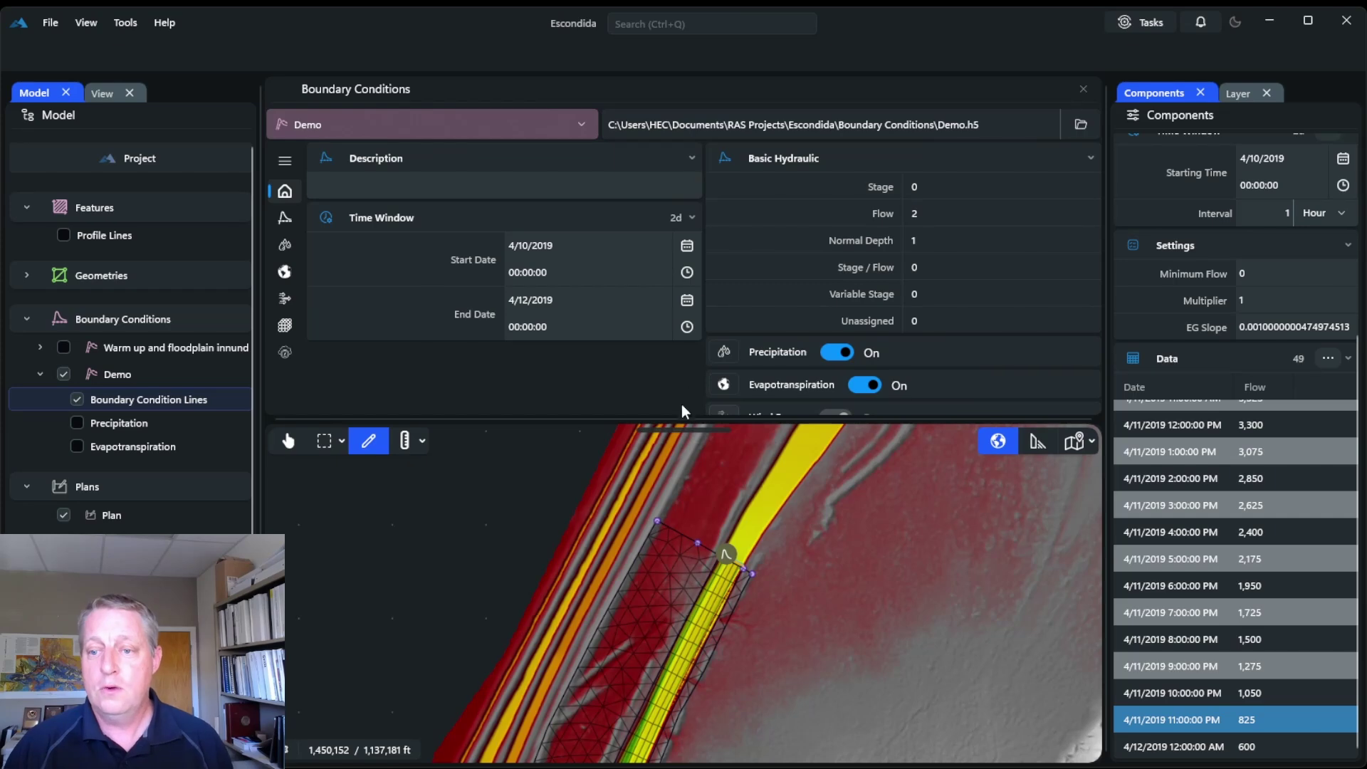
pyautogui.moveTo(687, 88); pyautogui.dragTo(1353, 534)
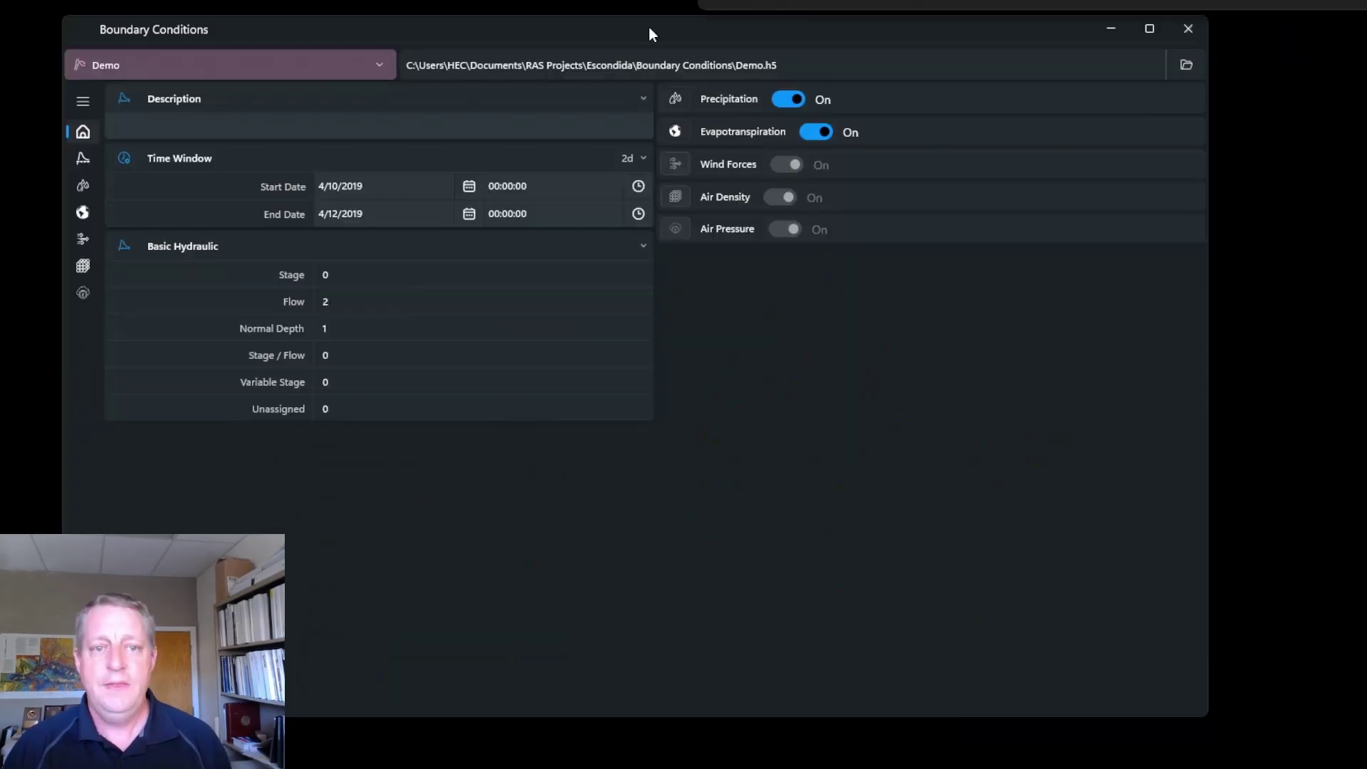
# Review the hydrograph and data of all three Demo boundary condition lines and close the editor.
pyautogui.click(83, 158)
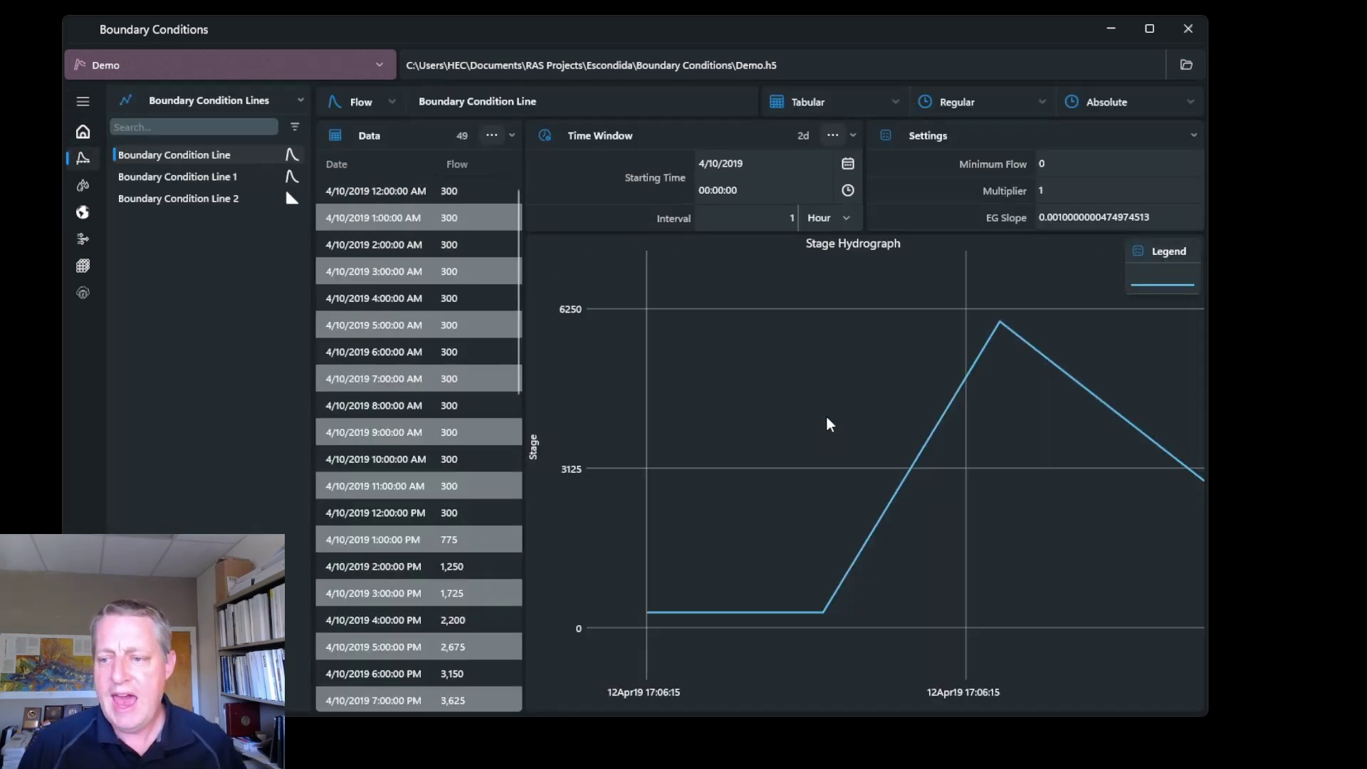
pyautogui.moveTo(936, 461); pyautogui.dragTo(870, 463)
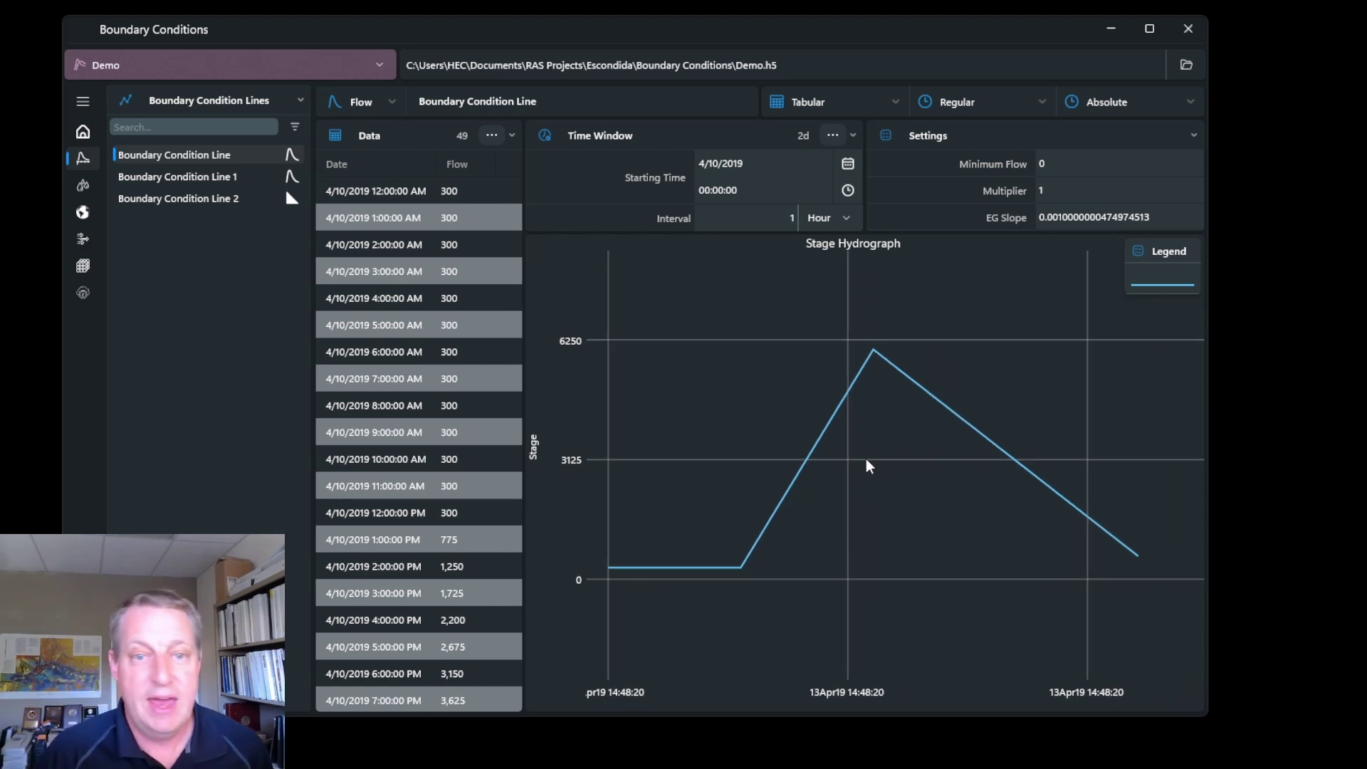
pyautogui.click(183, 178)
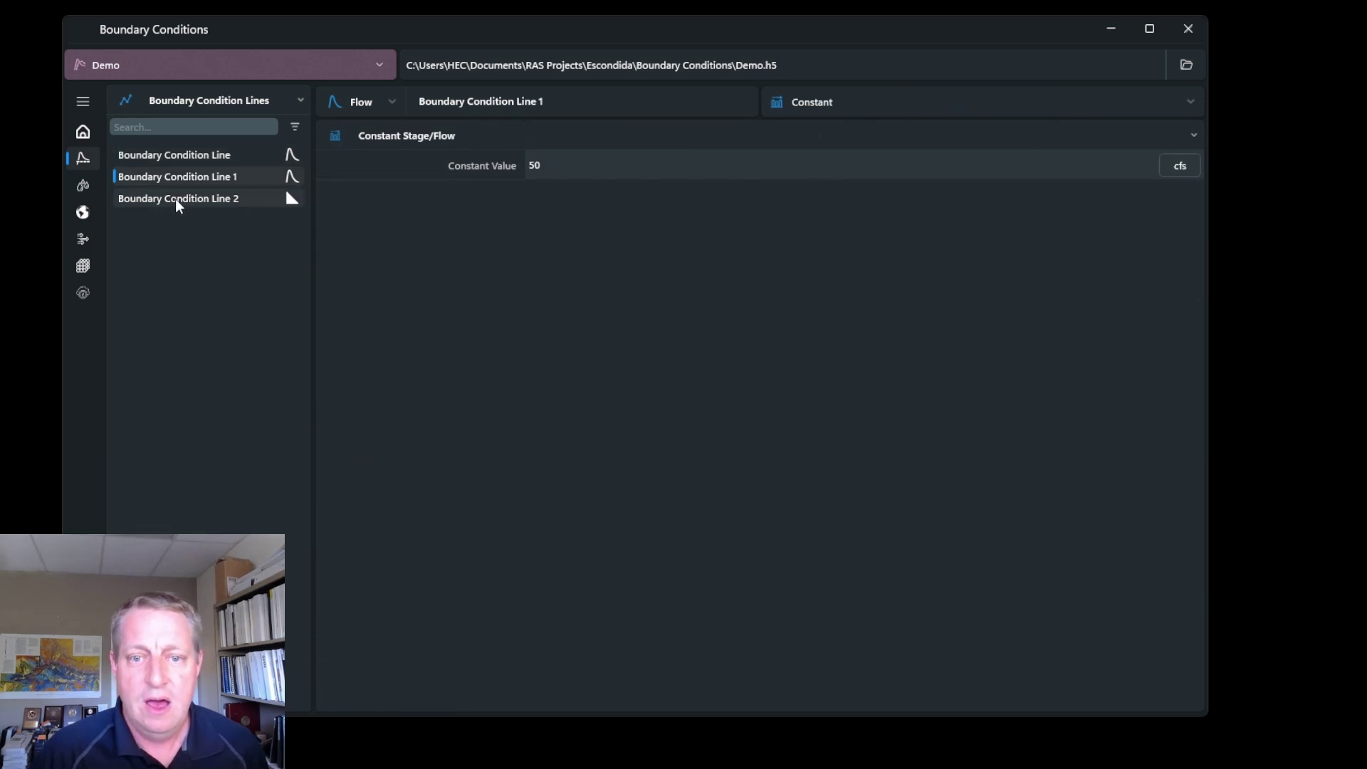
pyautogui.click(177, 206)
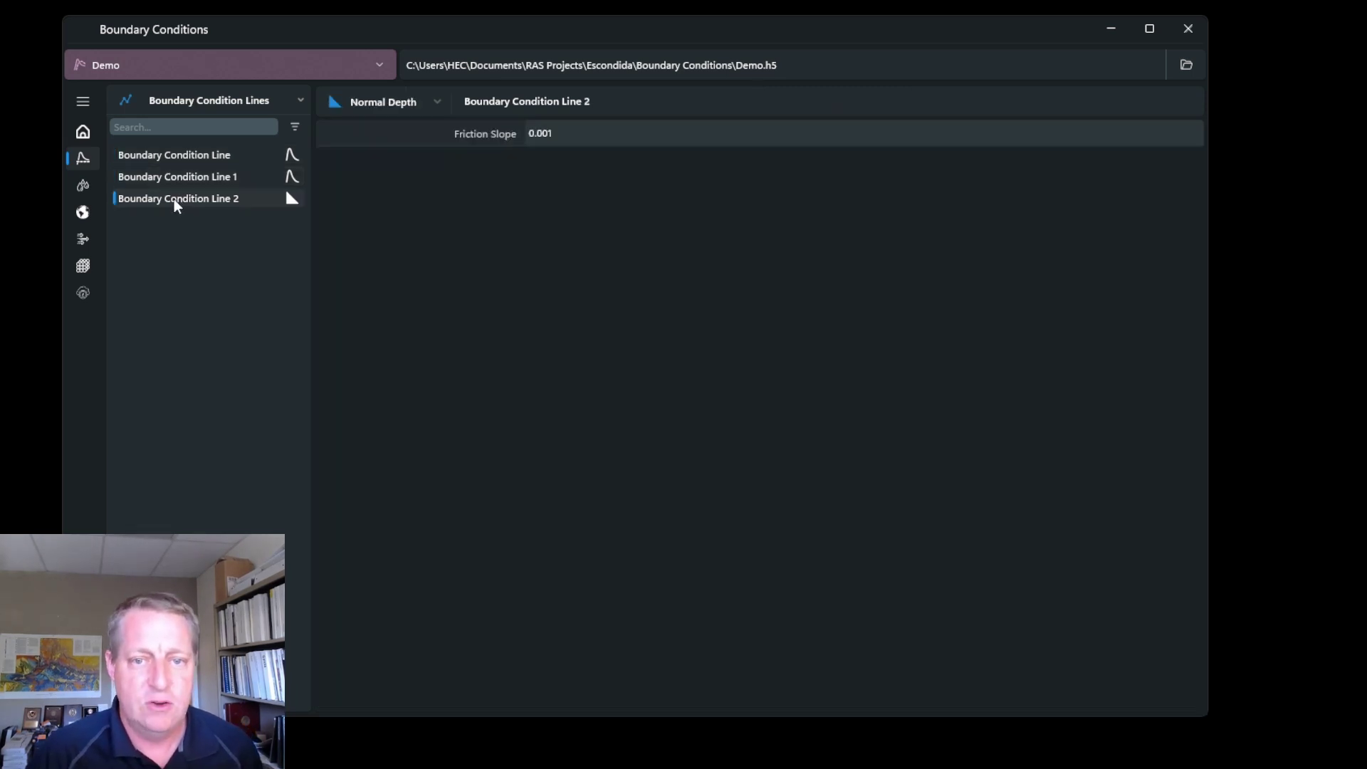
pyautogui.click(1187, 32)
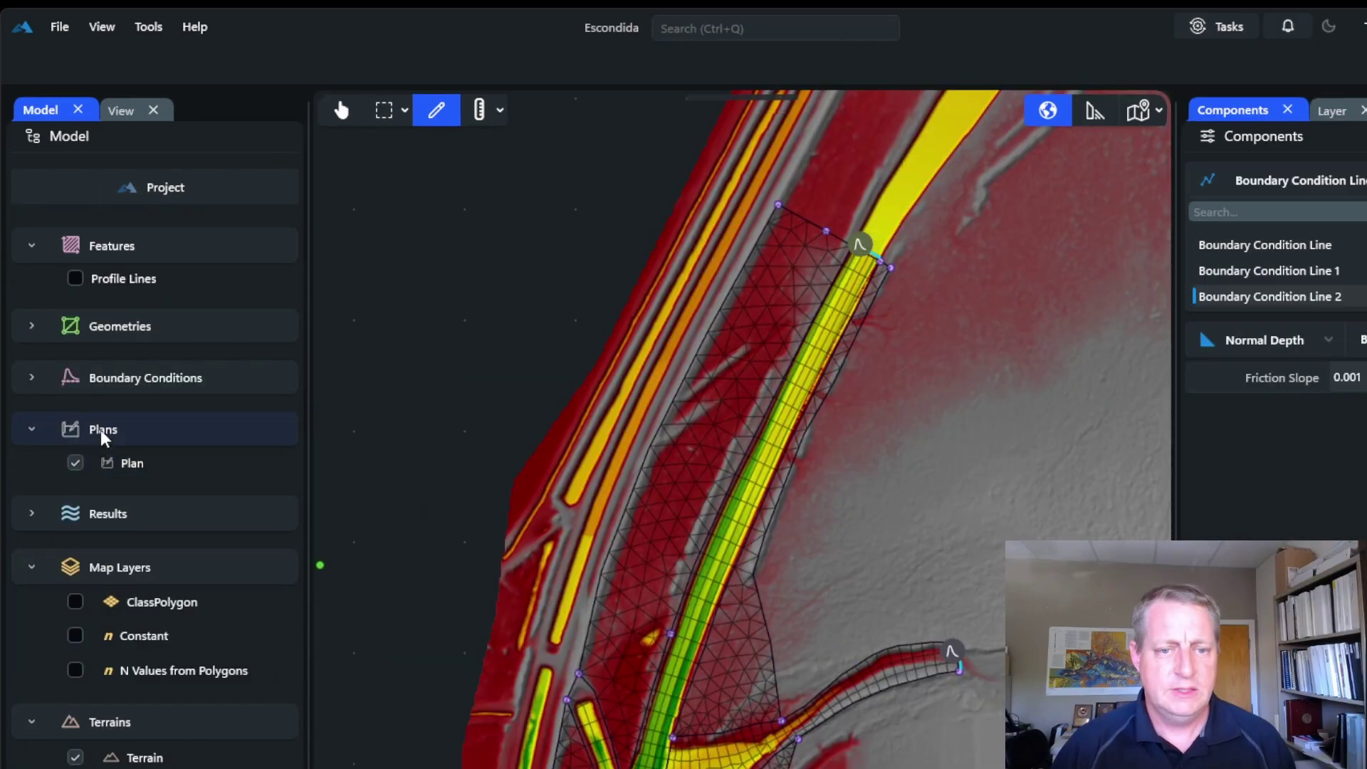
# Start a new plan and name it BCDemo.
pyautogui.rightClick(107, 431)
pyautogui.click(173, 448)
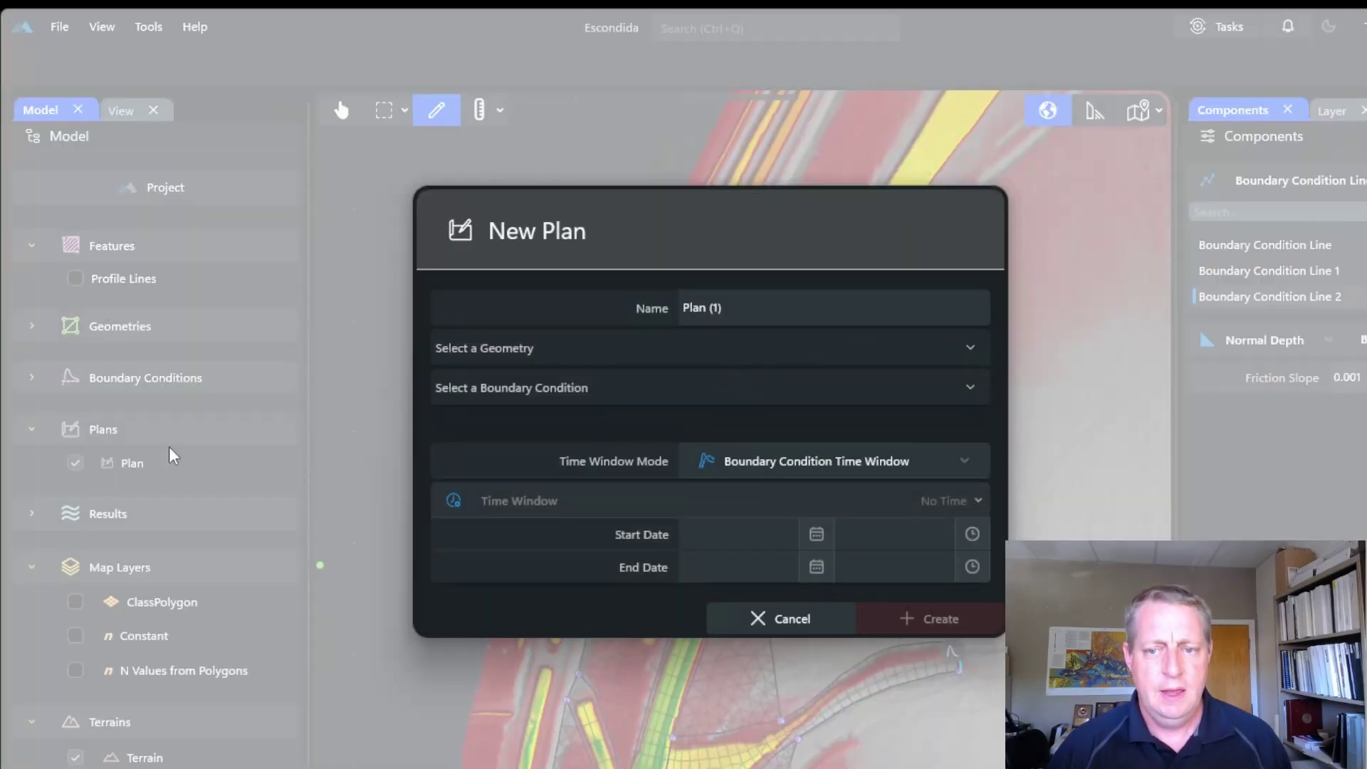
pyautogui.click(735, 309)
pyautogui.moveTo(735, 309); pyautogui.dragTo(648, 320)
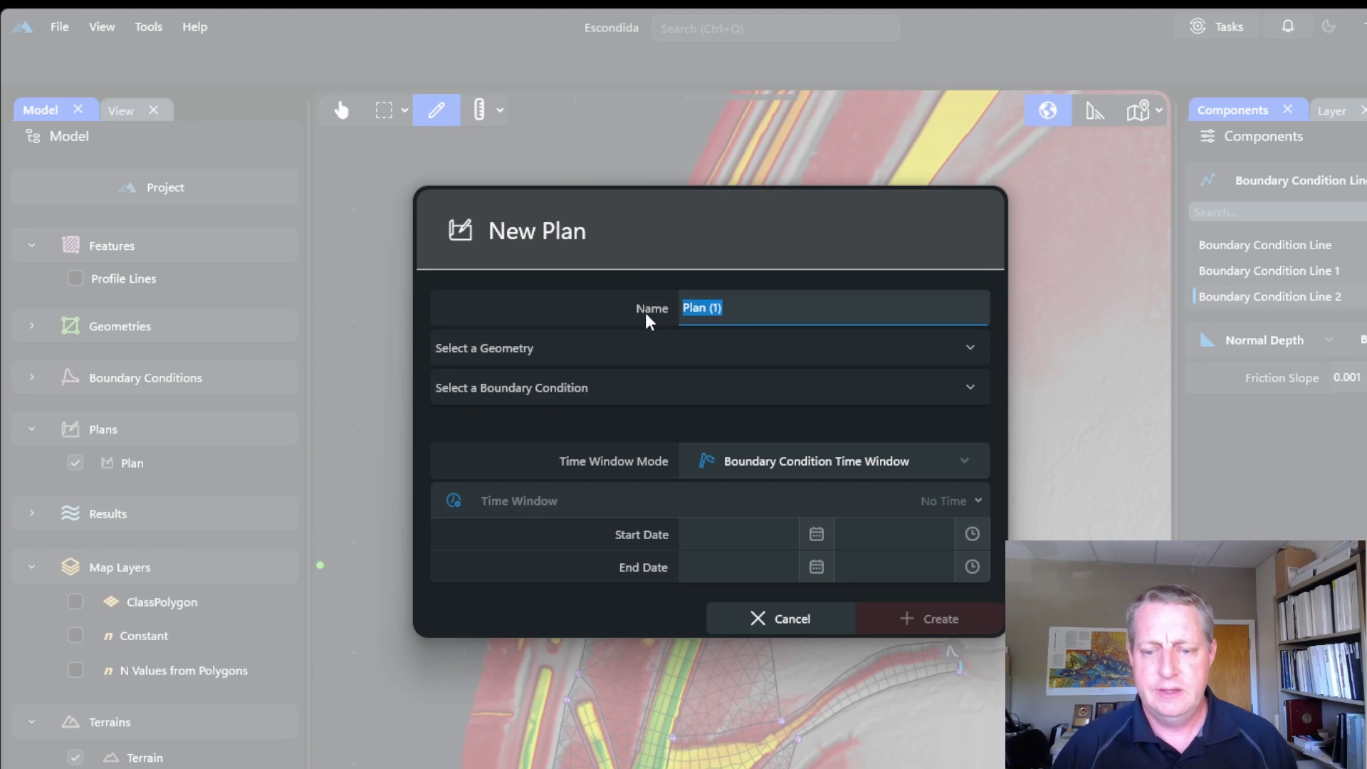
pyautogui.write('BCDemo')
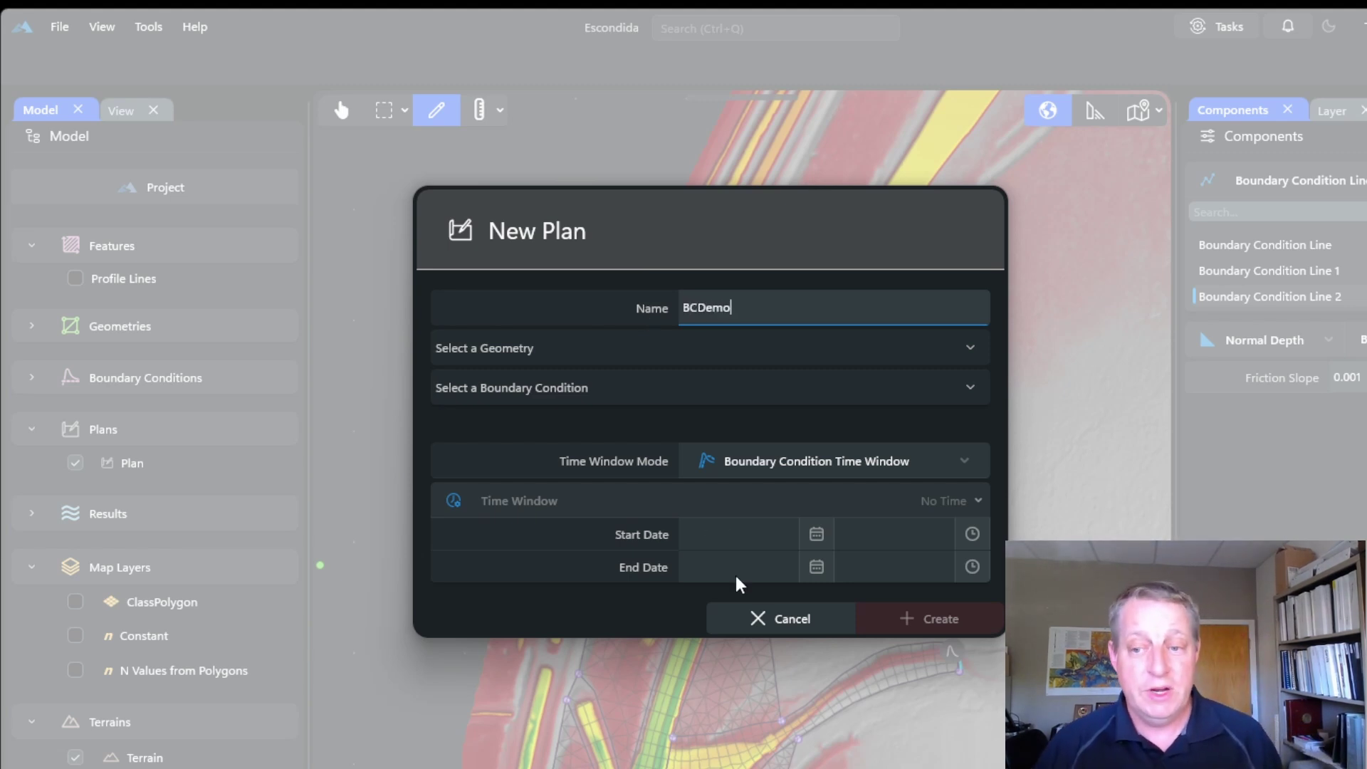
# Create the plan with the Geometry geometry and the Demo boundary condition, keeping the Boundary Condition Time Window mode.
pyautogui.click(965, 466)
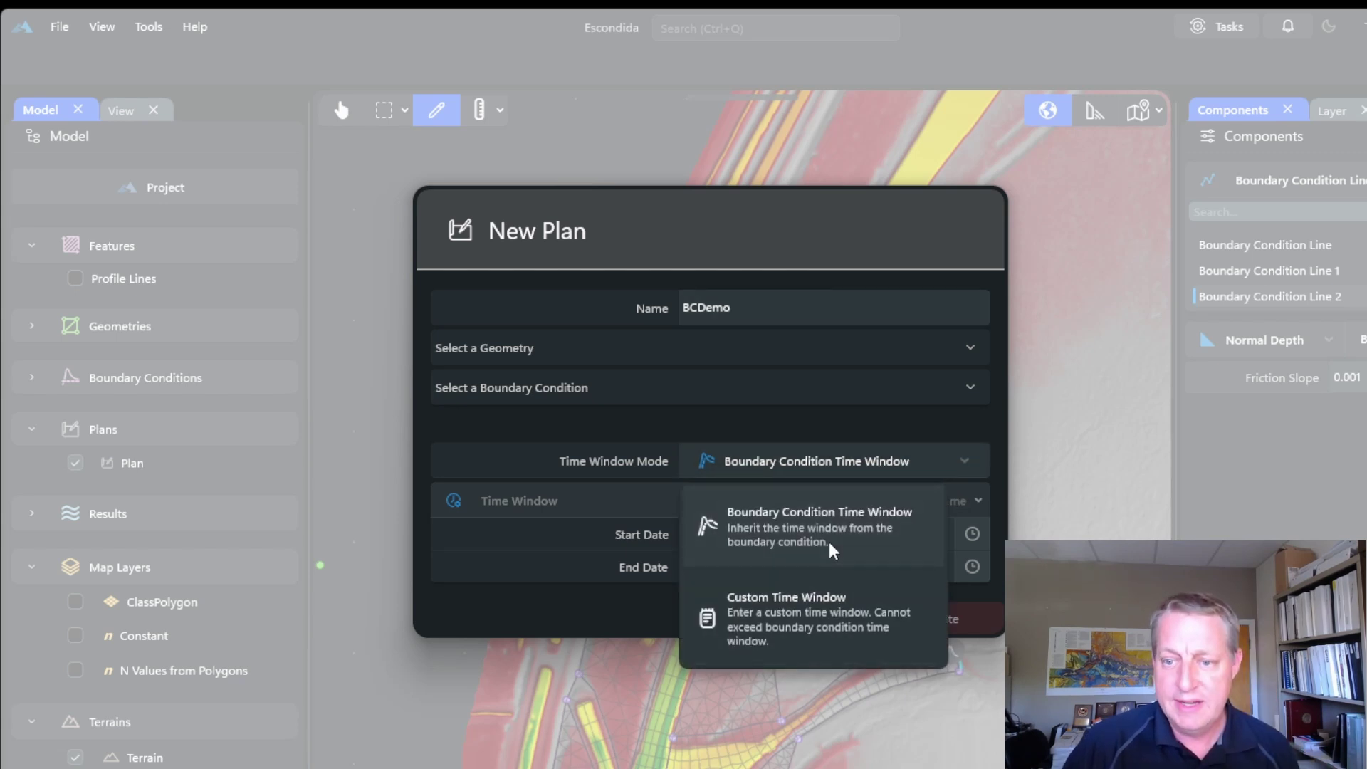
pyautogui.click(603, 481)
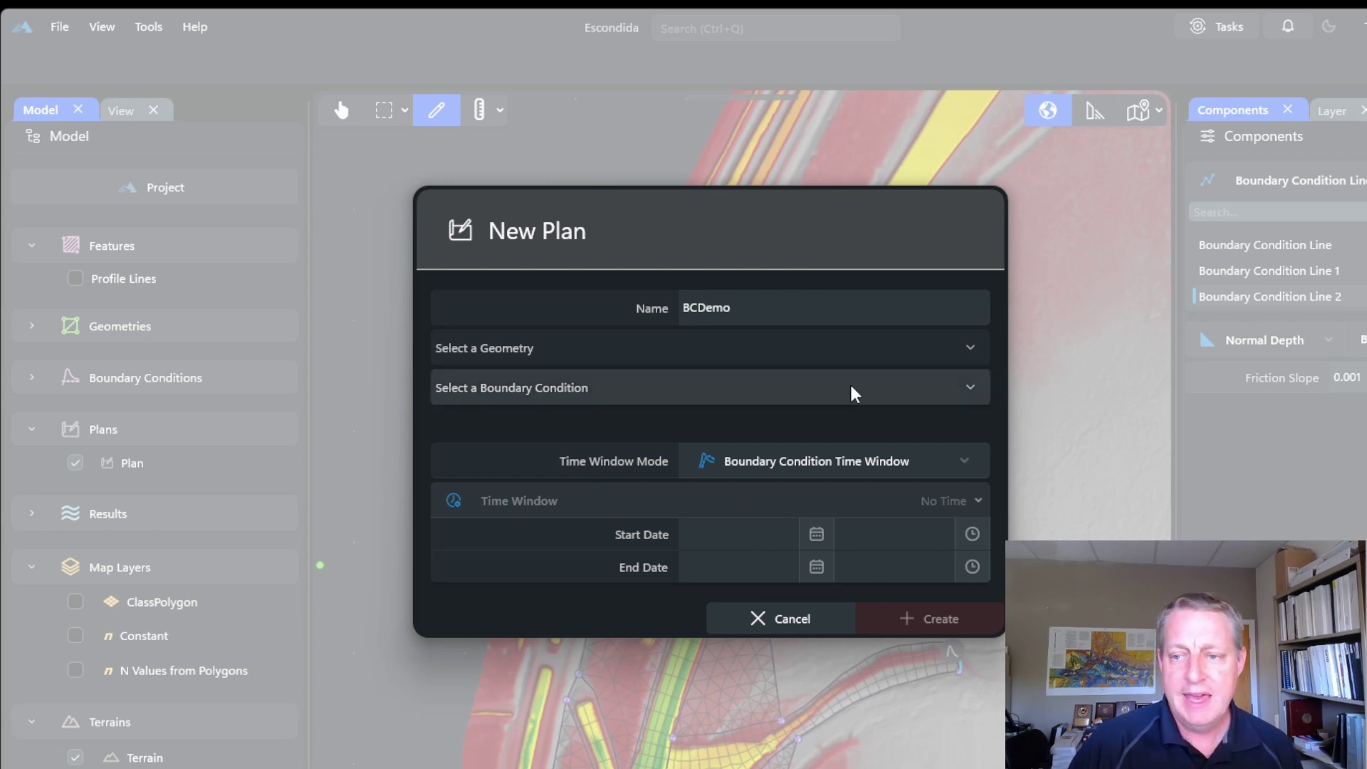
pyautogui.click(954, 348)
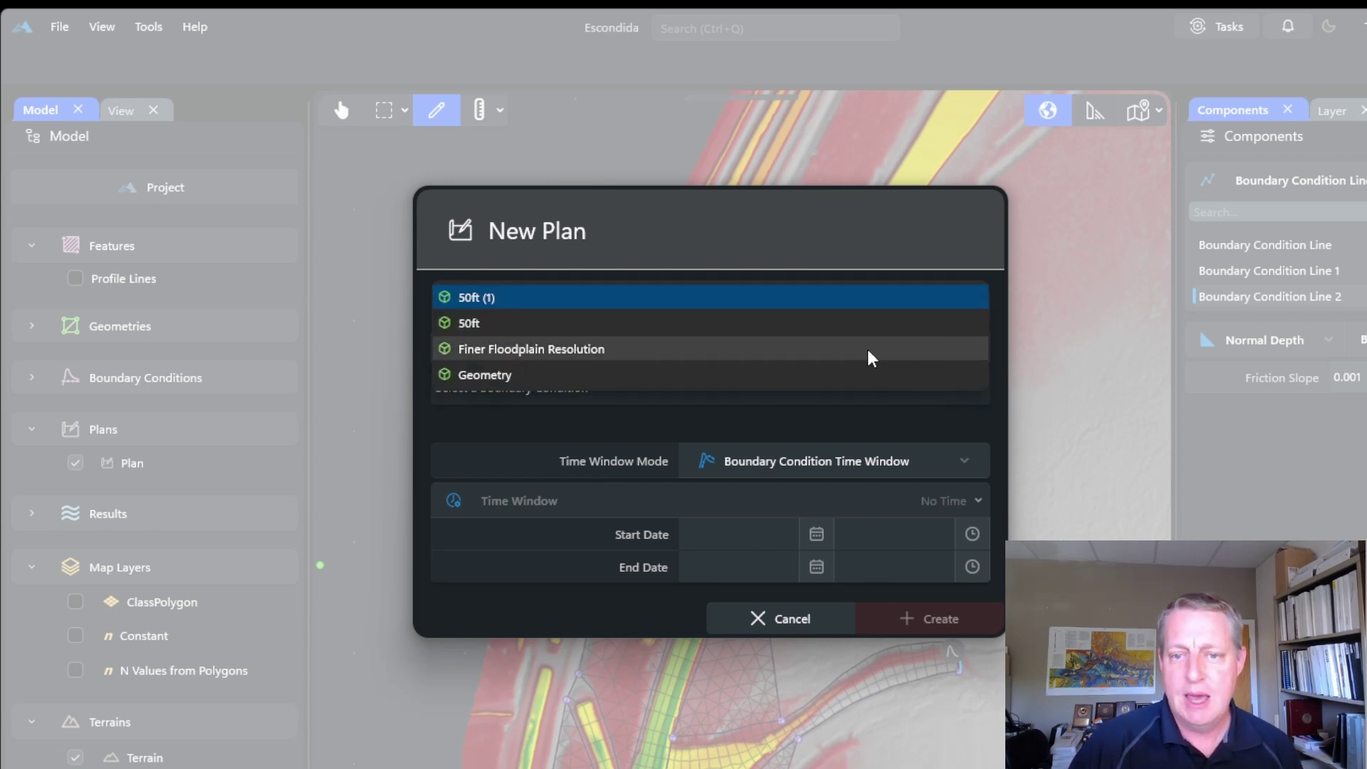
pyautogui.click(818, 376)
pyautogui.click(695, 393)
pyautogui.click(649, 398)
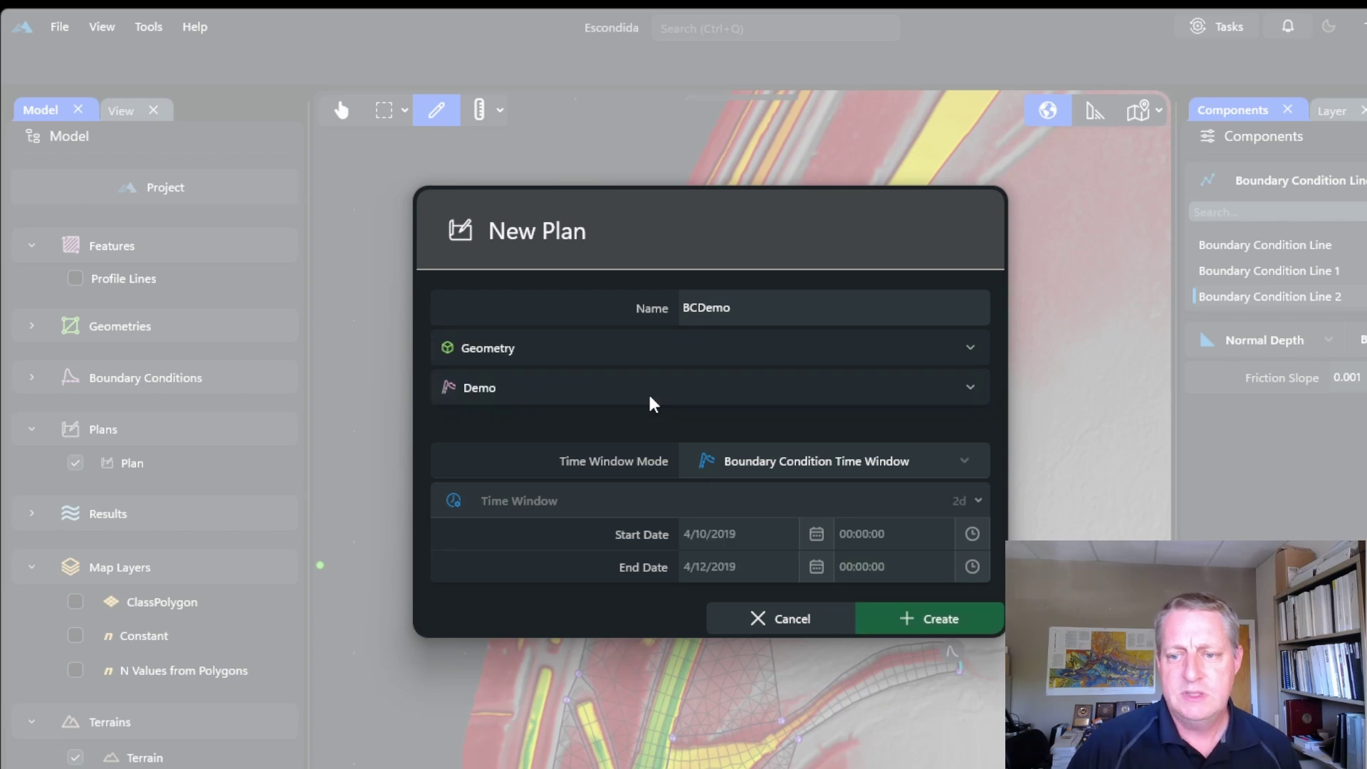
pyautogui.click(938, 621)
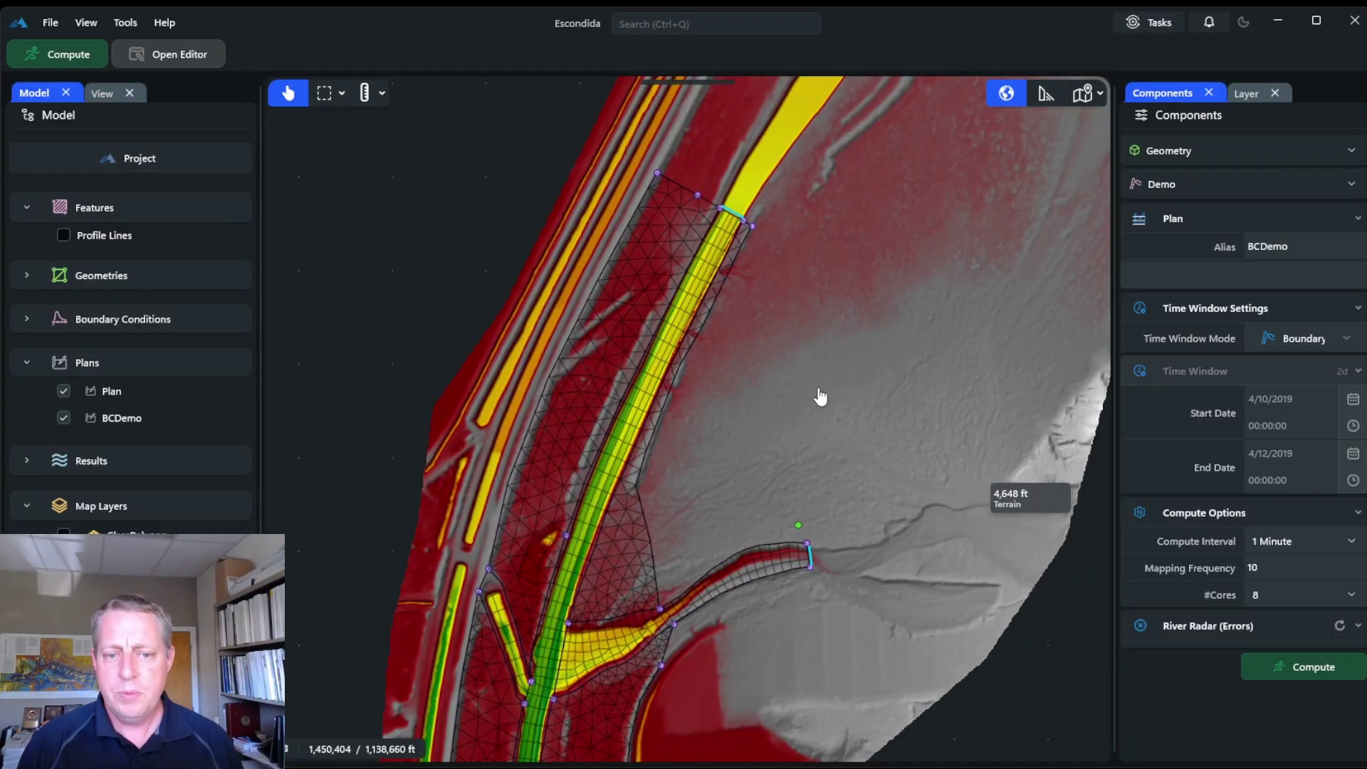
# Open the BCDemo plan's editor to review its settings and compute options, and close it.
pyautogui.rightClick(113, 417)
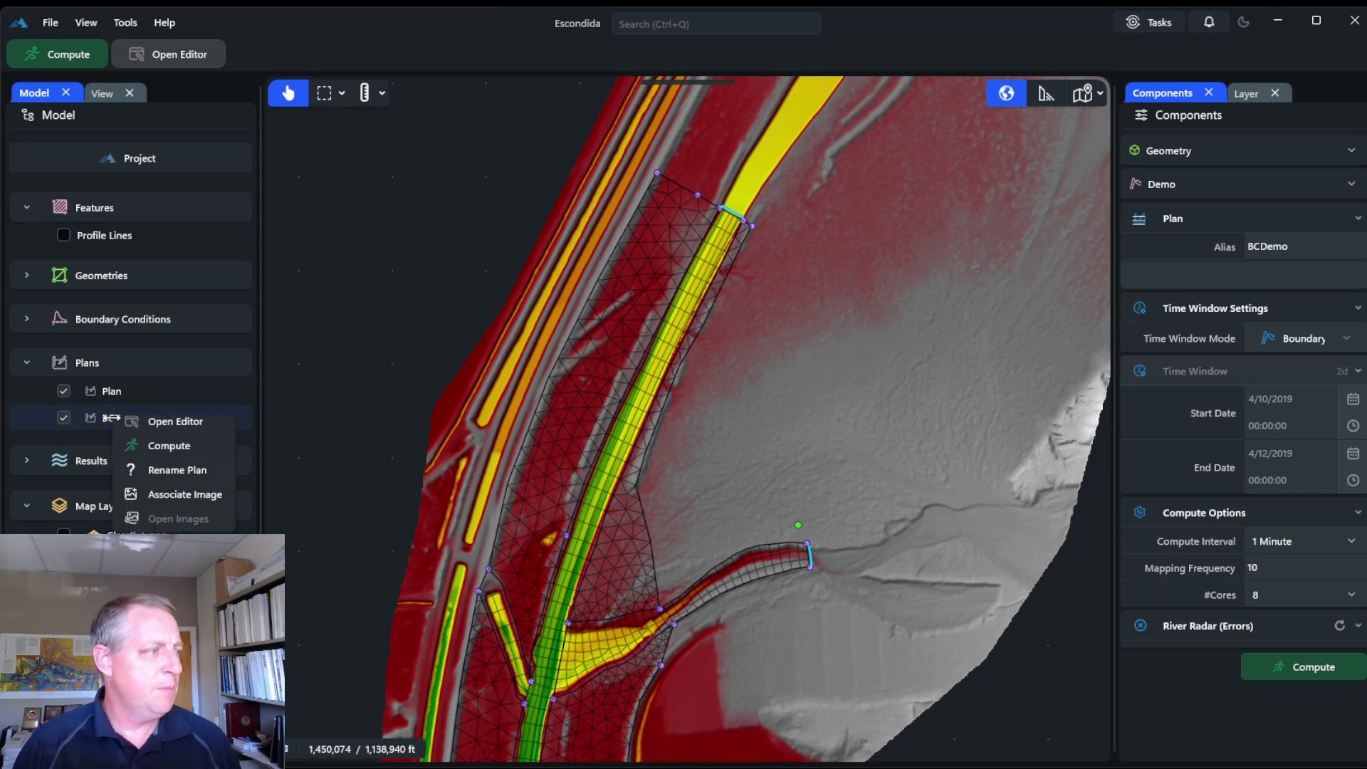
pyautogui.click(185, 431)
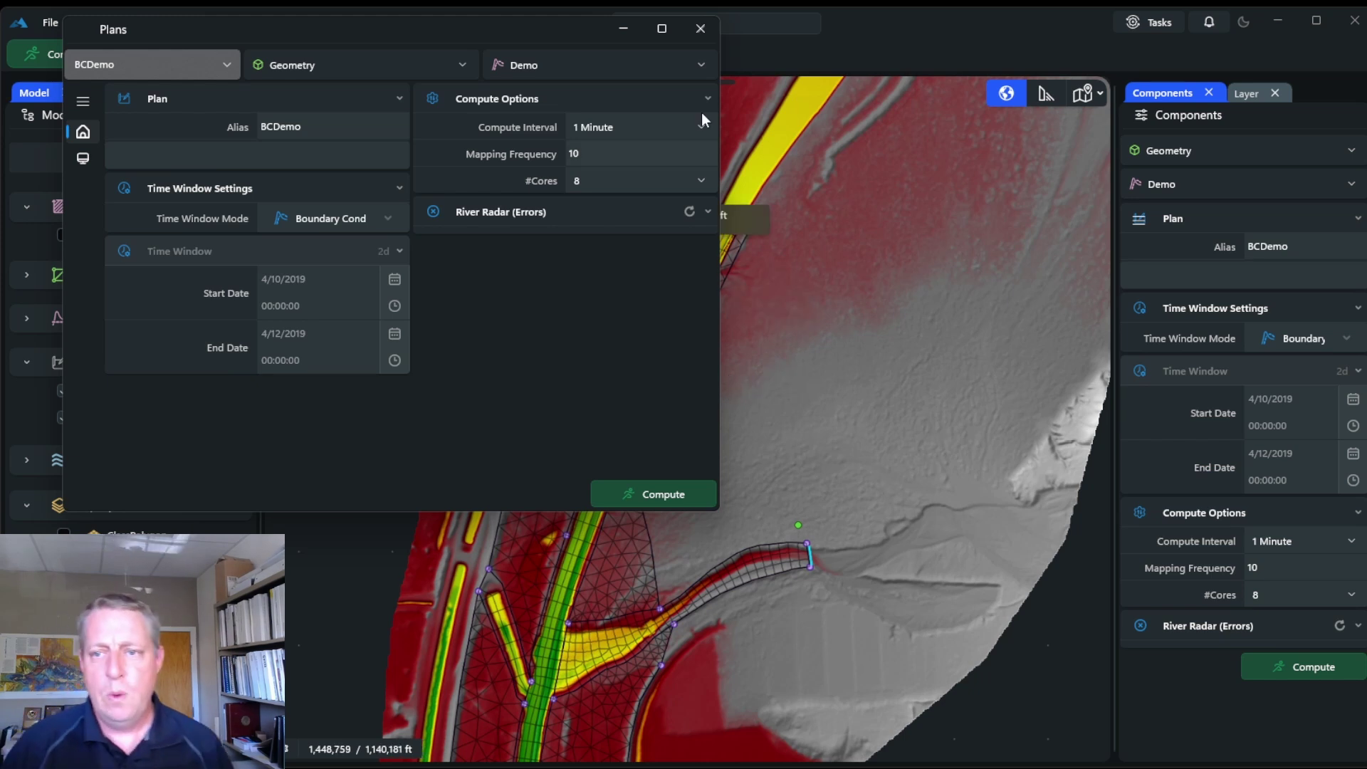
pyautogui.click(700, 29)
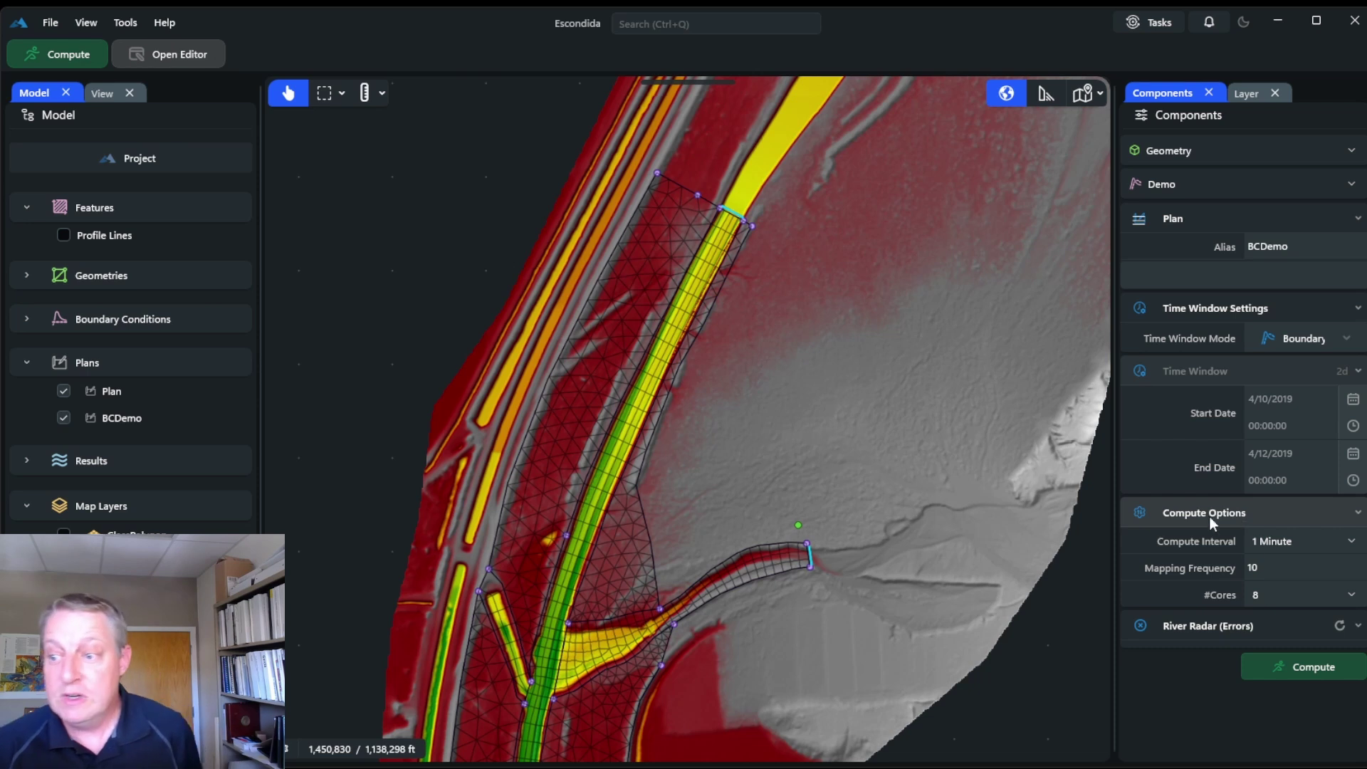
# Check the available compute intervals, keep 1 Minute, and compute the BCDemo plan.
pyautogui.click(1338, 544)
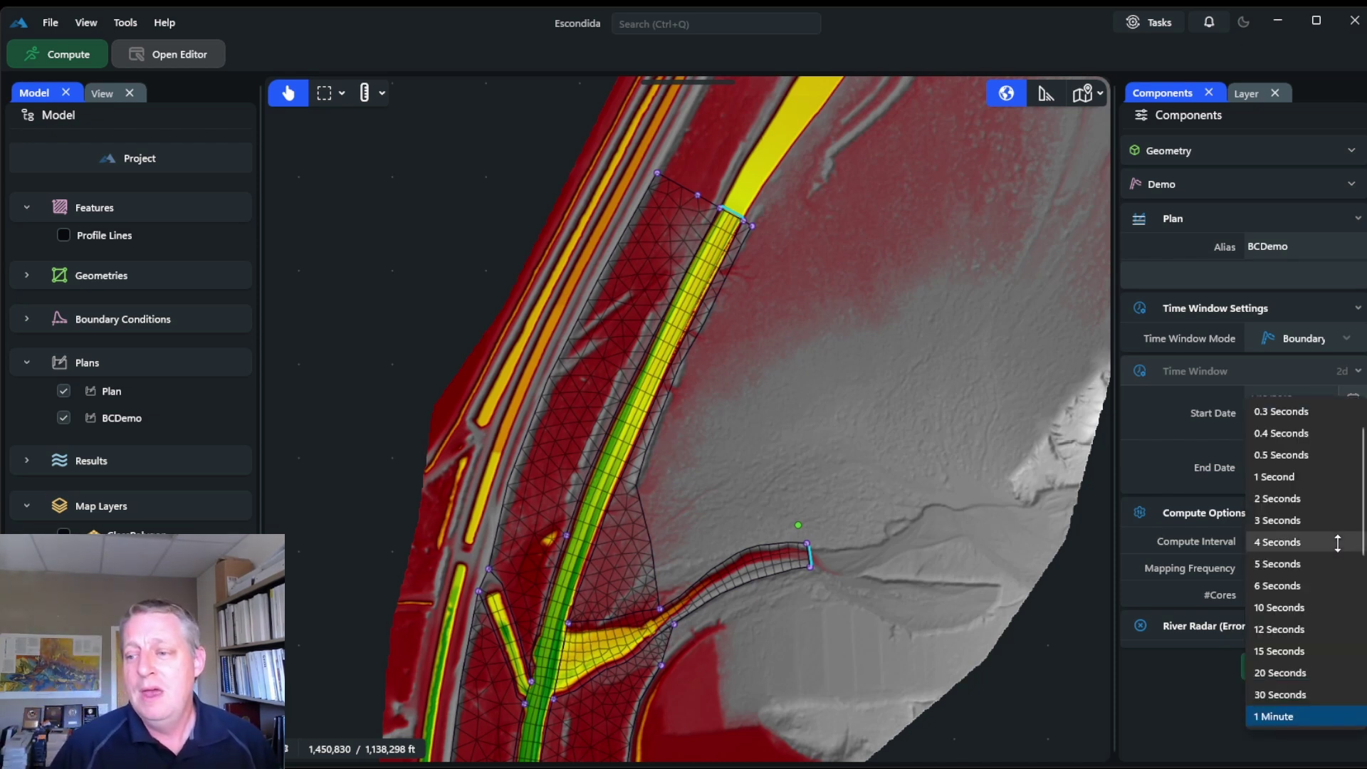
pyautogui.click(1172, 709)
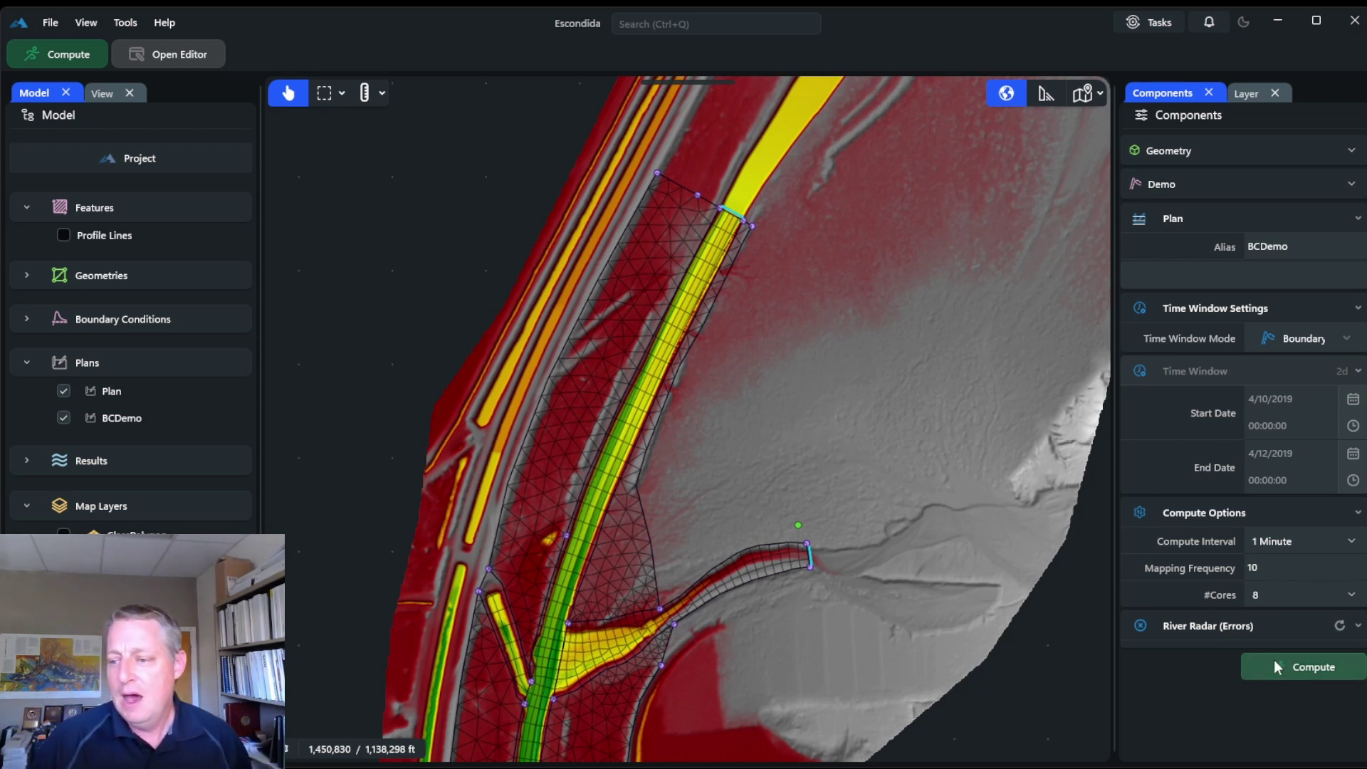
pyautogui.click(1335, 669)
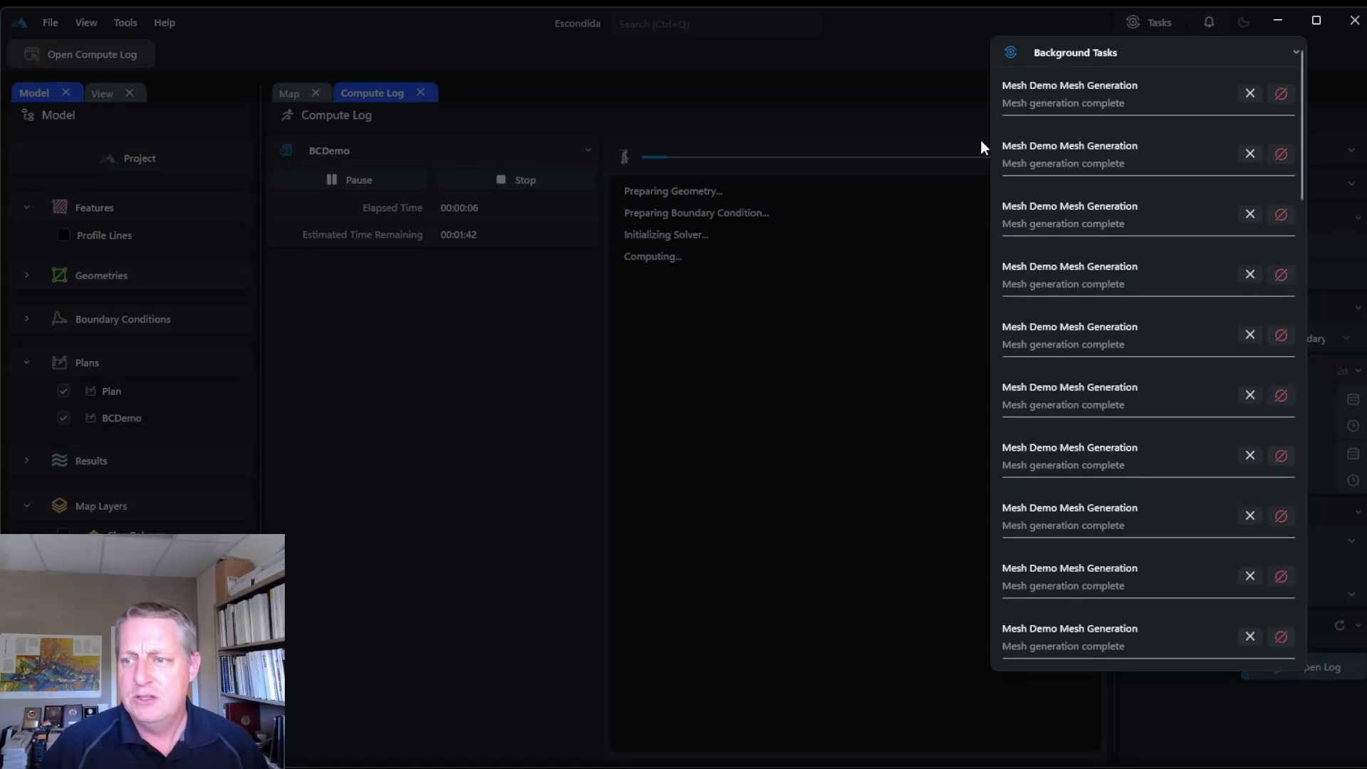
pyautogui.scroll(-10, 1133, 318)
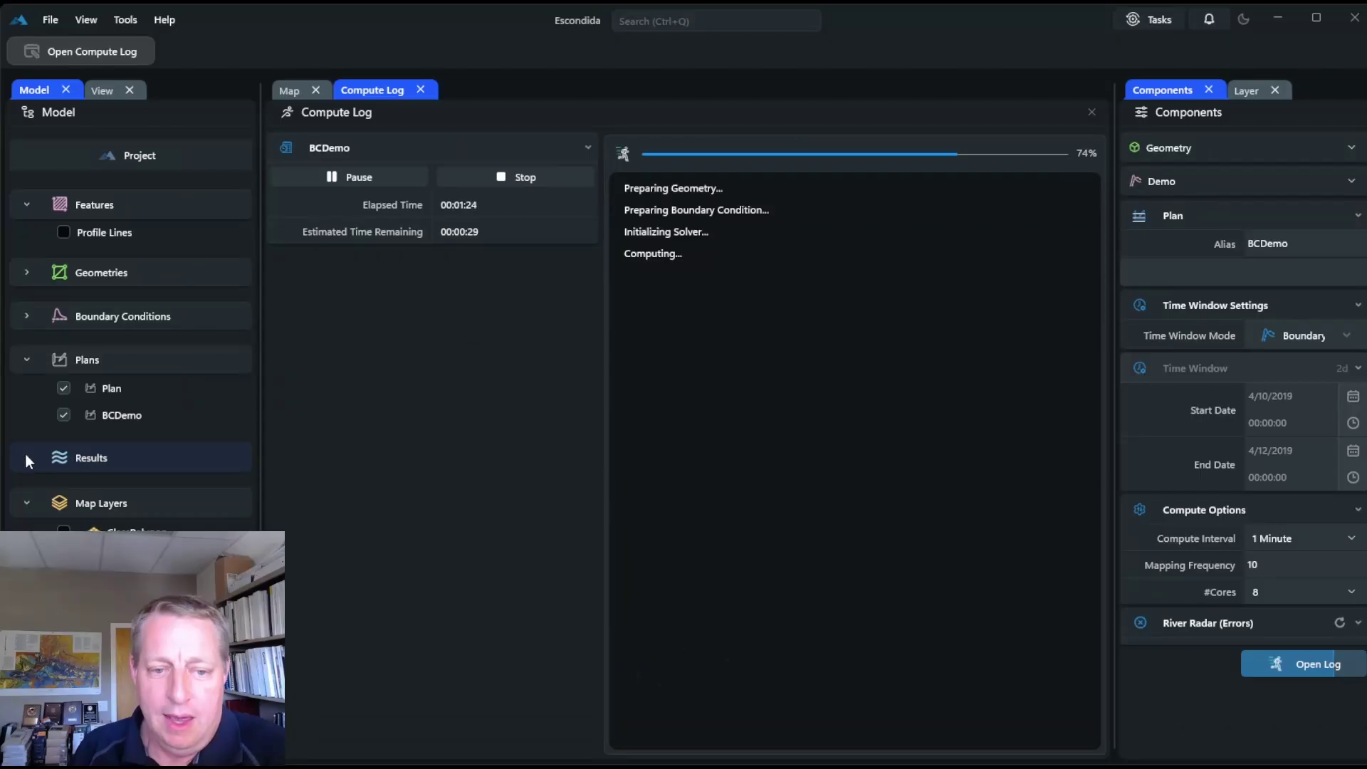
# Expand the Results in the model tree and return to the map view.
pyautogui.click(25, 457)
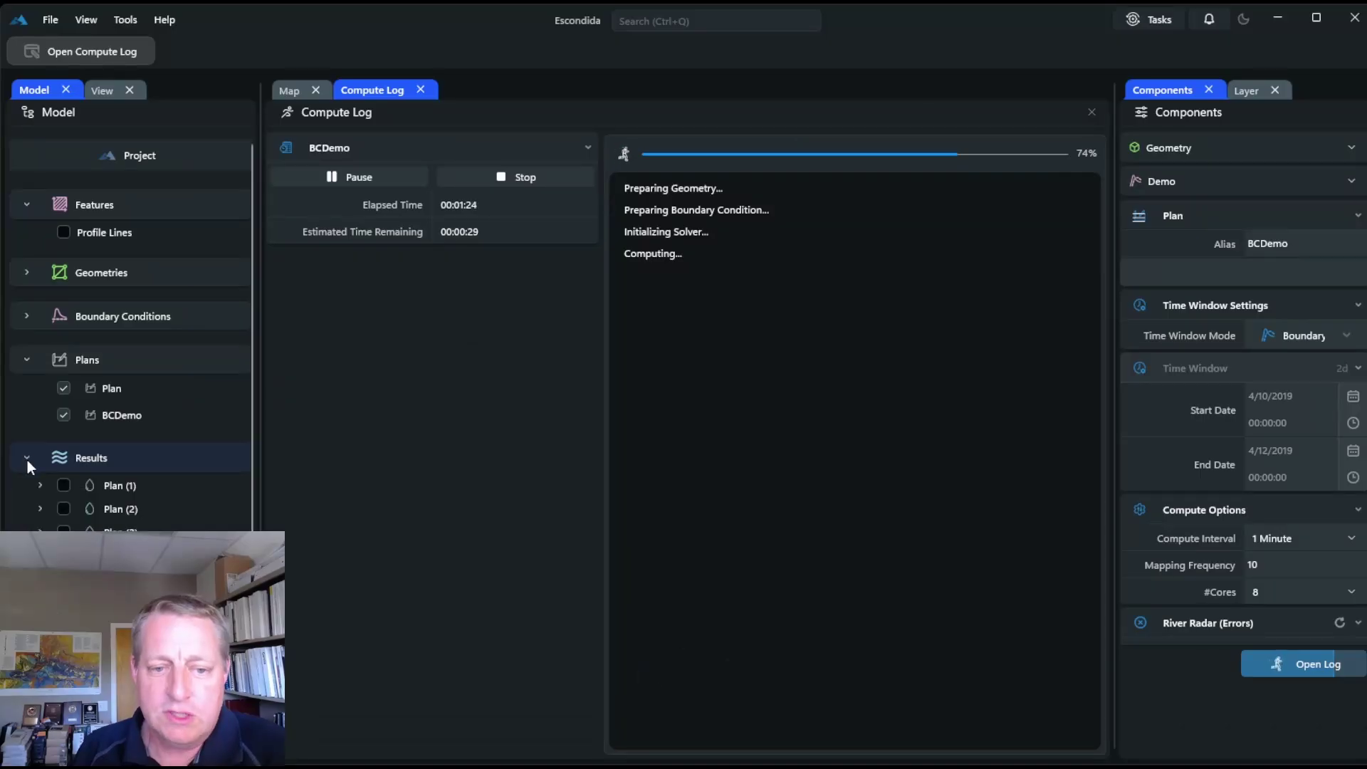
pyautogui.click(289, 91)
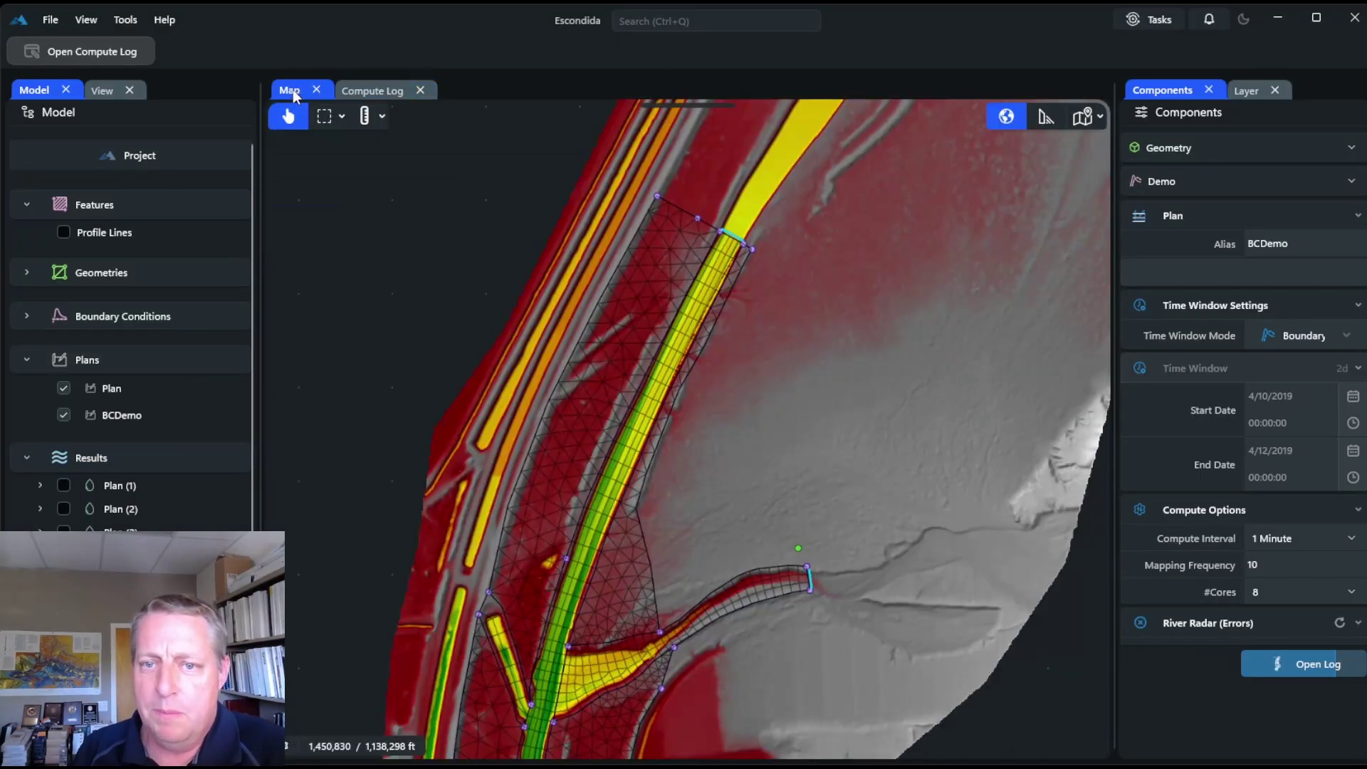
# Animate the computed BCDemo result through its first time steps and examine the water advancing down the main channel and tributary.
pyautogui.scroll(-1, 128, 496)
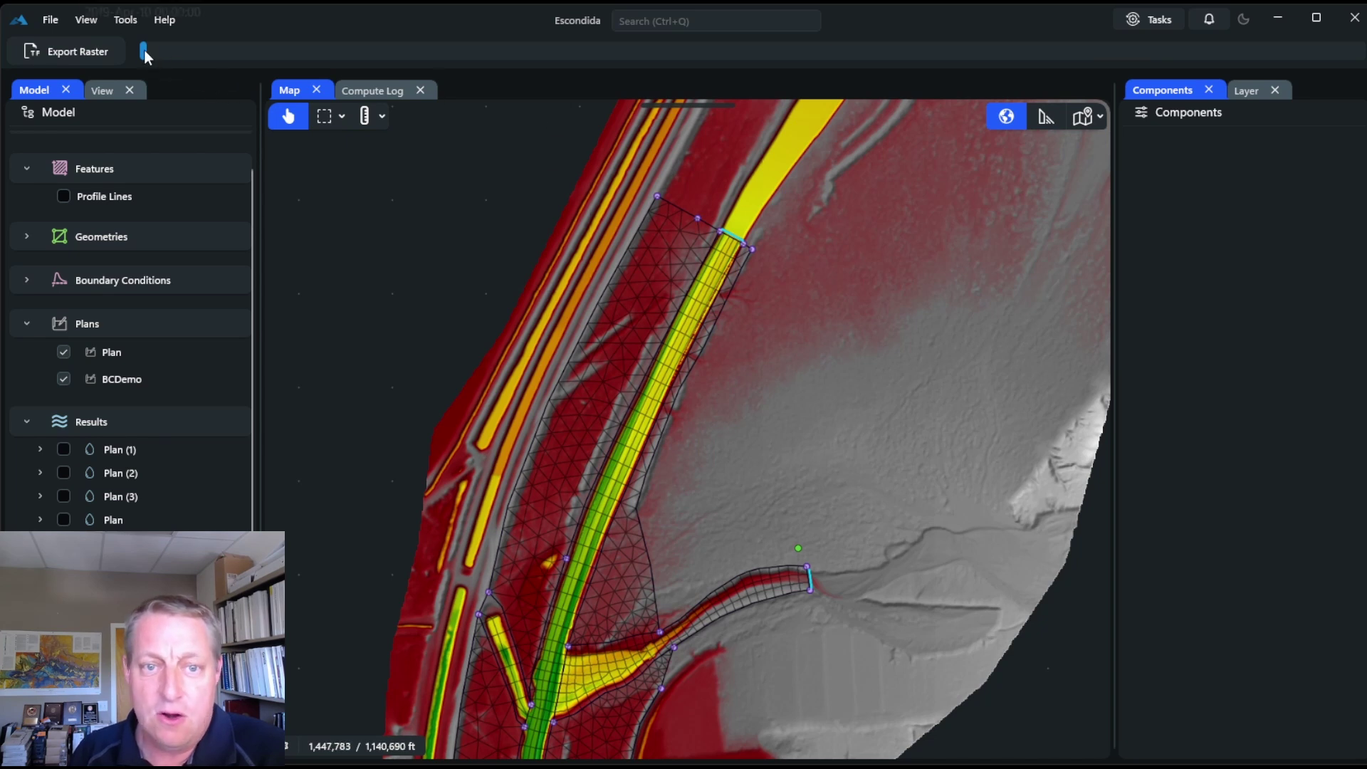
pyautogui.moveTo(144, 50); pyautogui.dragTo(156, 86)
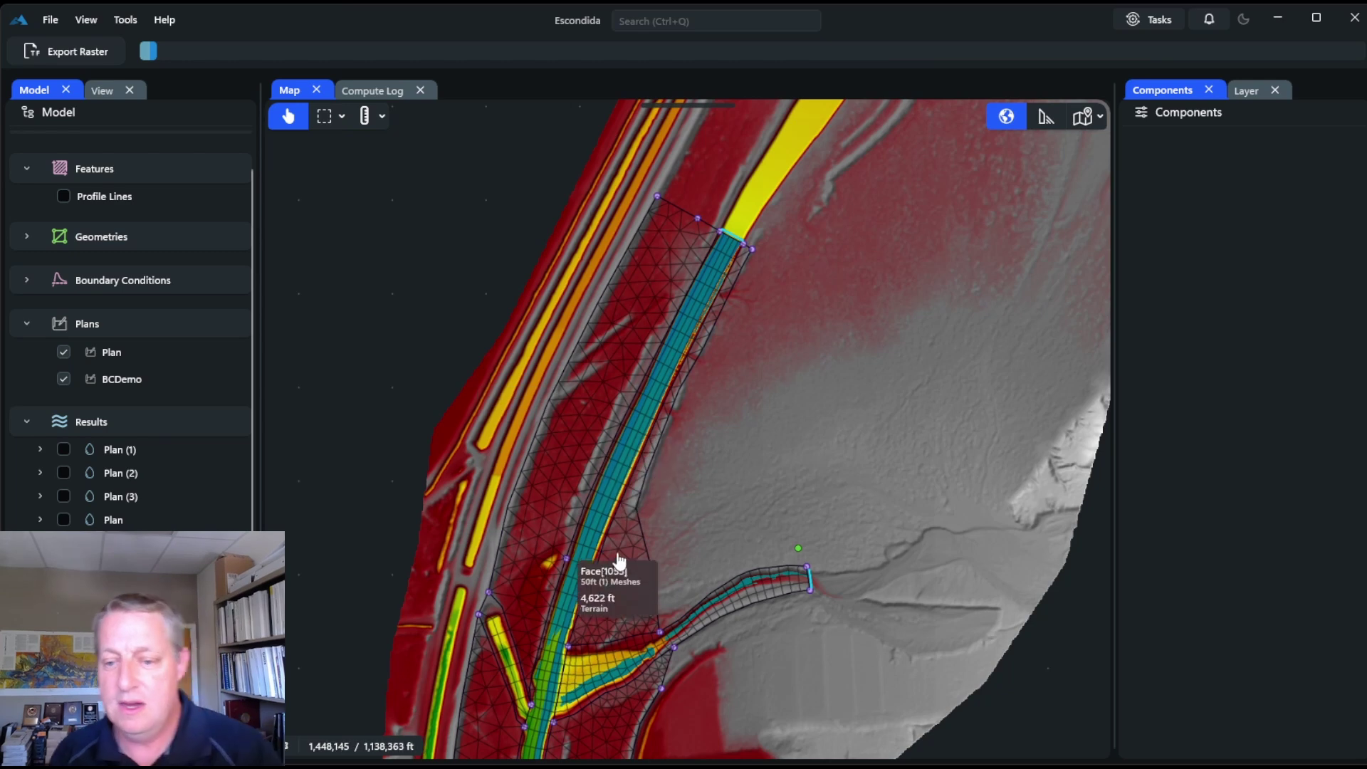
pyautogui.moveTo(653, 560); pyautogui.dragTo(687, 522)
pyautogui.scroll(-5, 741, 412)
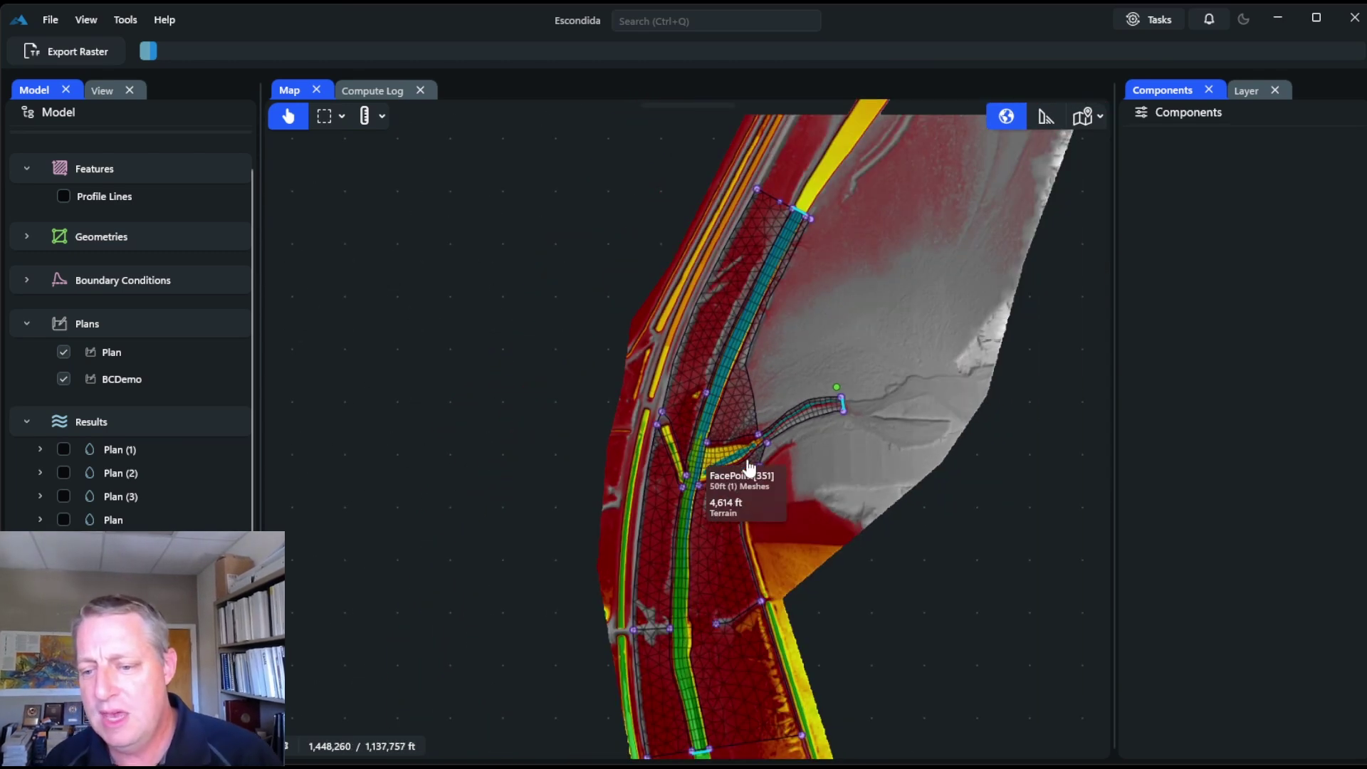
pyautogui.scroll(2, 732, 427)
pyautogui.scroll(2, 732, 427)
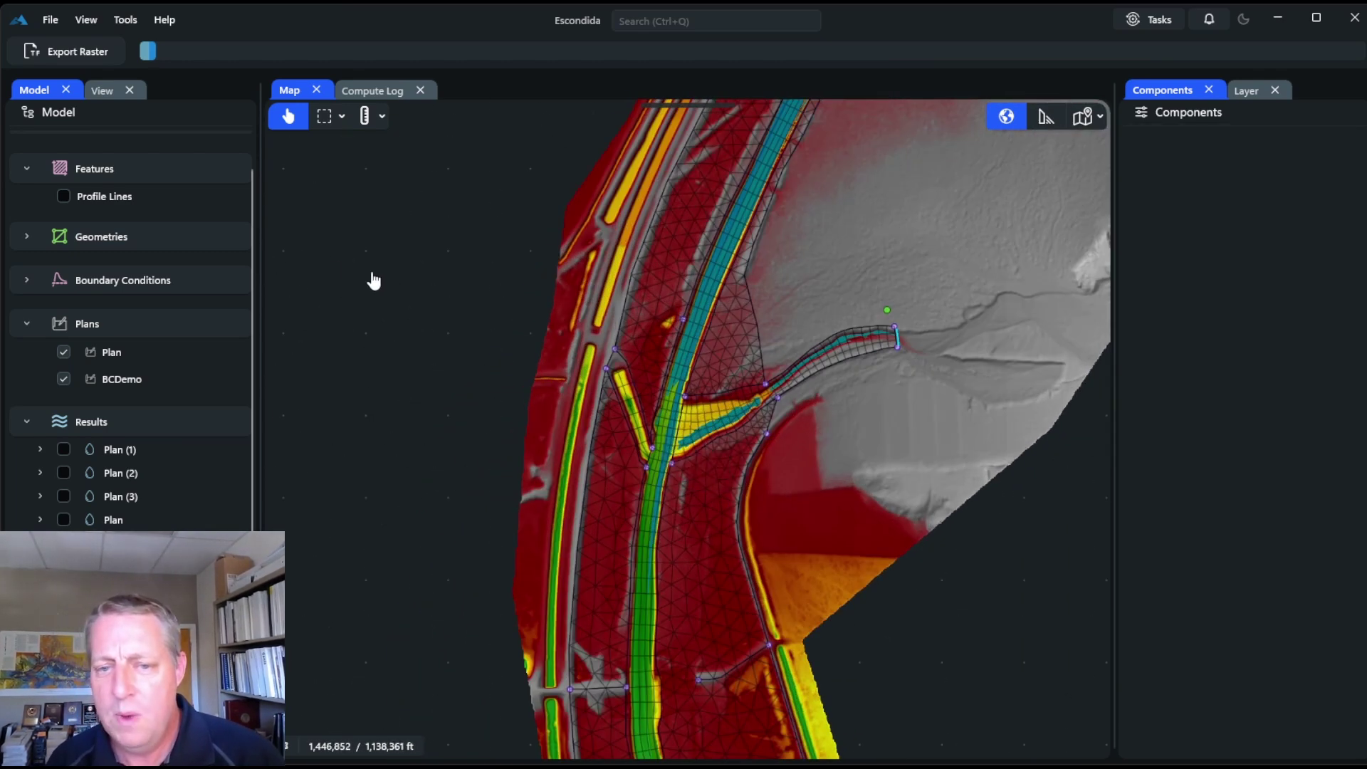
# Play the mapped results through the rest of the simulation to the final time step, and review them again up to about mid-simulation.
pyautogui.moveTo(152, 50); pyautogui.dragTo(388, 63)
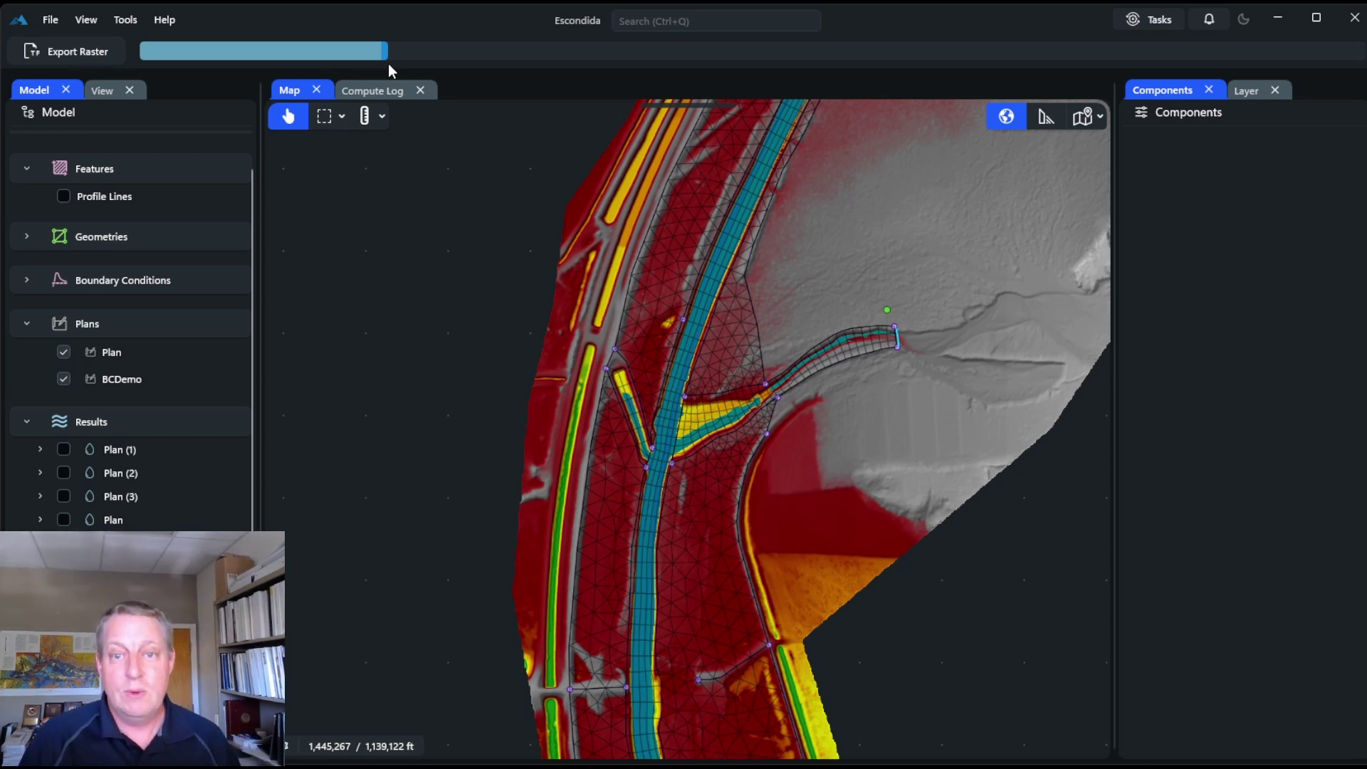
pyautogui.moveTo(383, 53); pyautogui.dragTo(1361, 29)
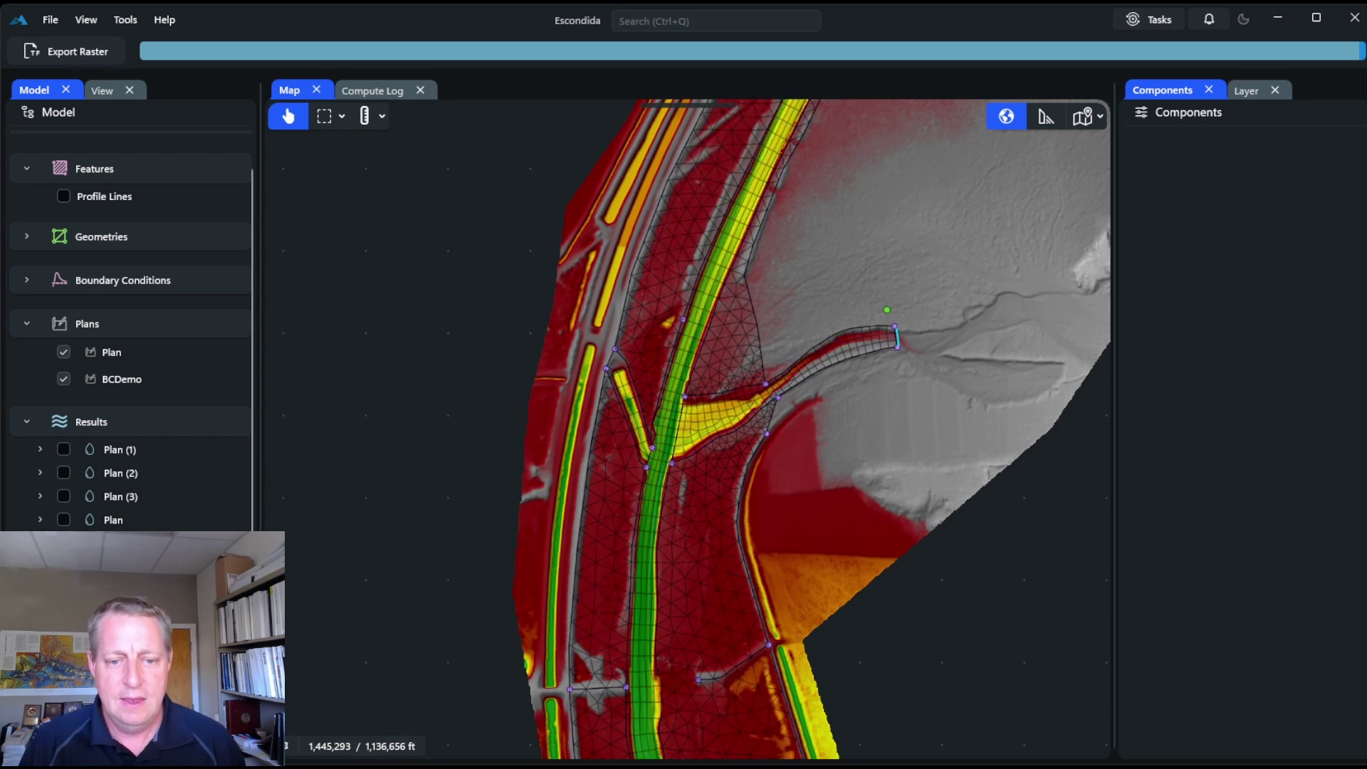
pyautogui.moveTo(145, 52); pyautogui.dragTo(703, 47)
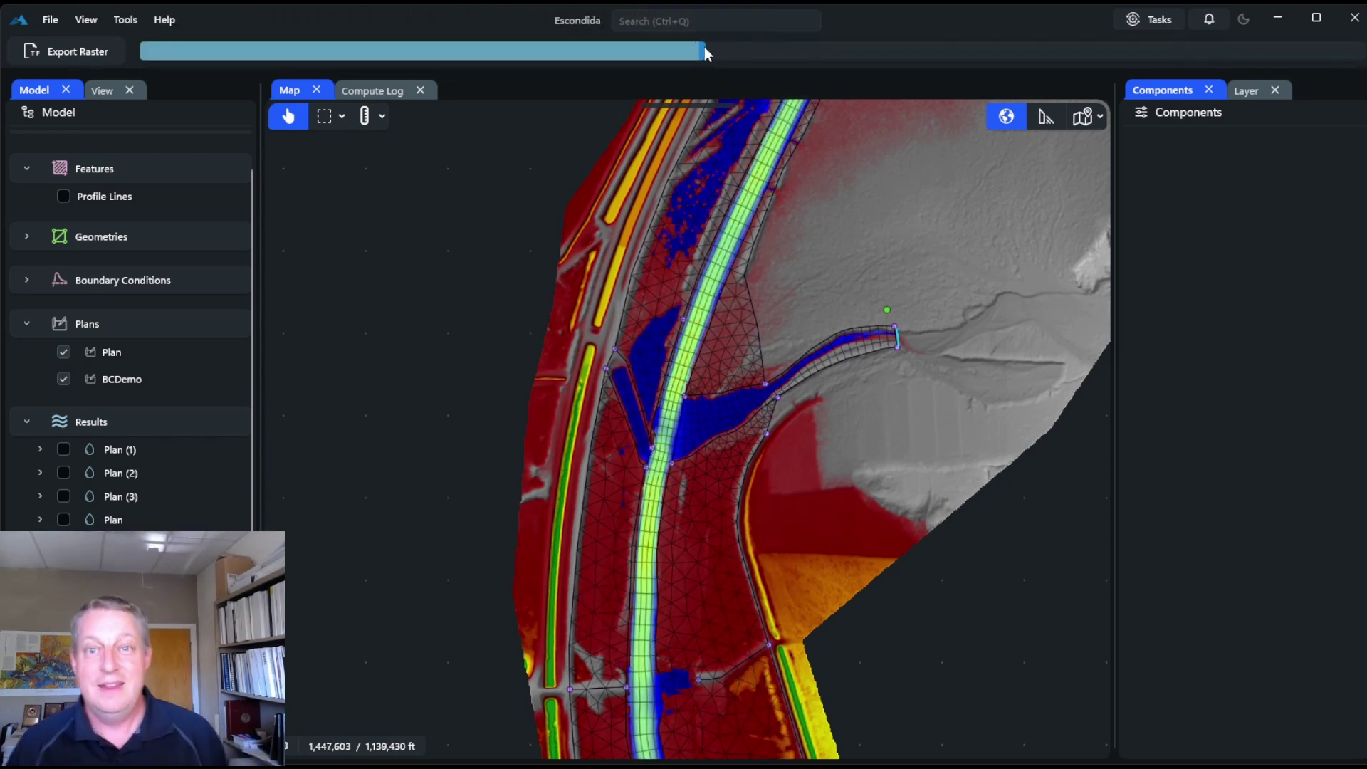